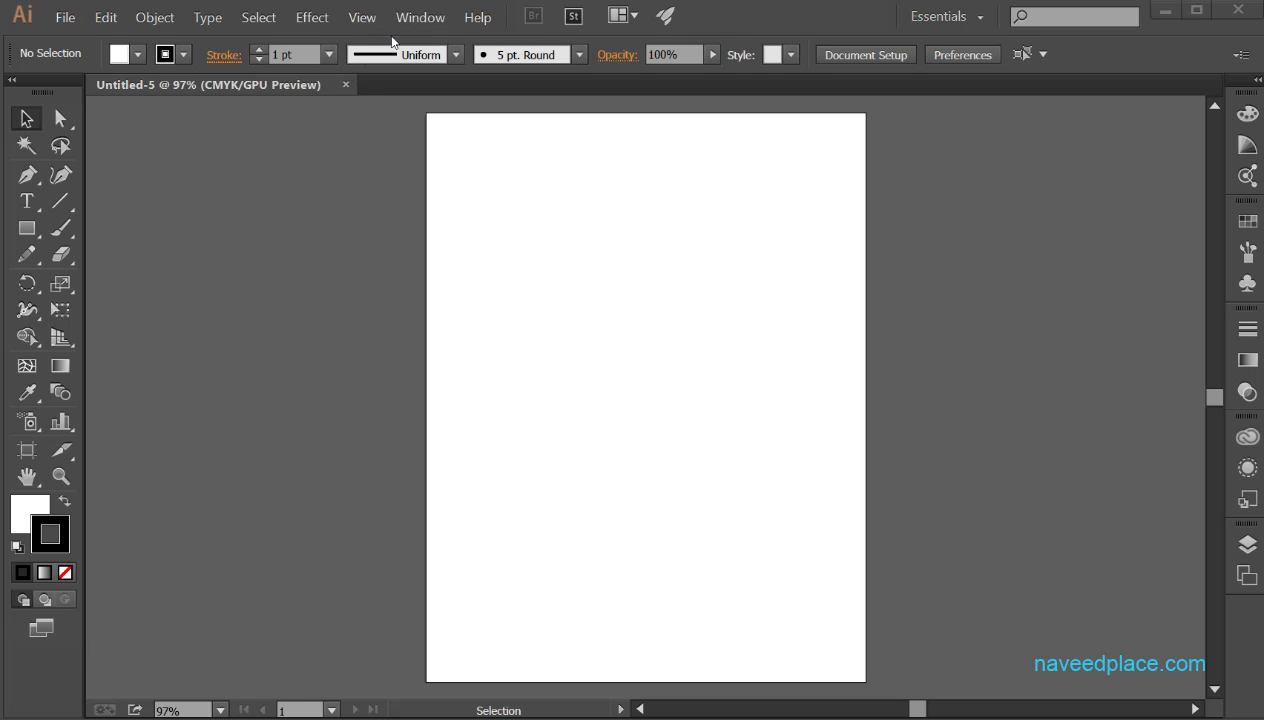
Step: Open the Window menu to see the panel and window options for blank Untitled-5
left_click(417, 30)
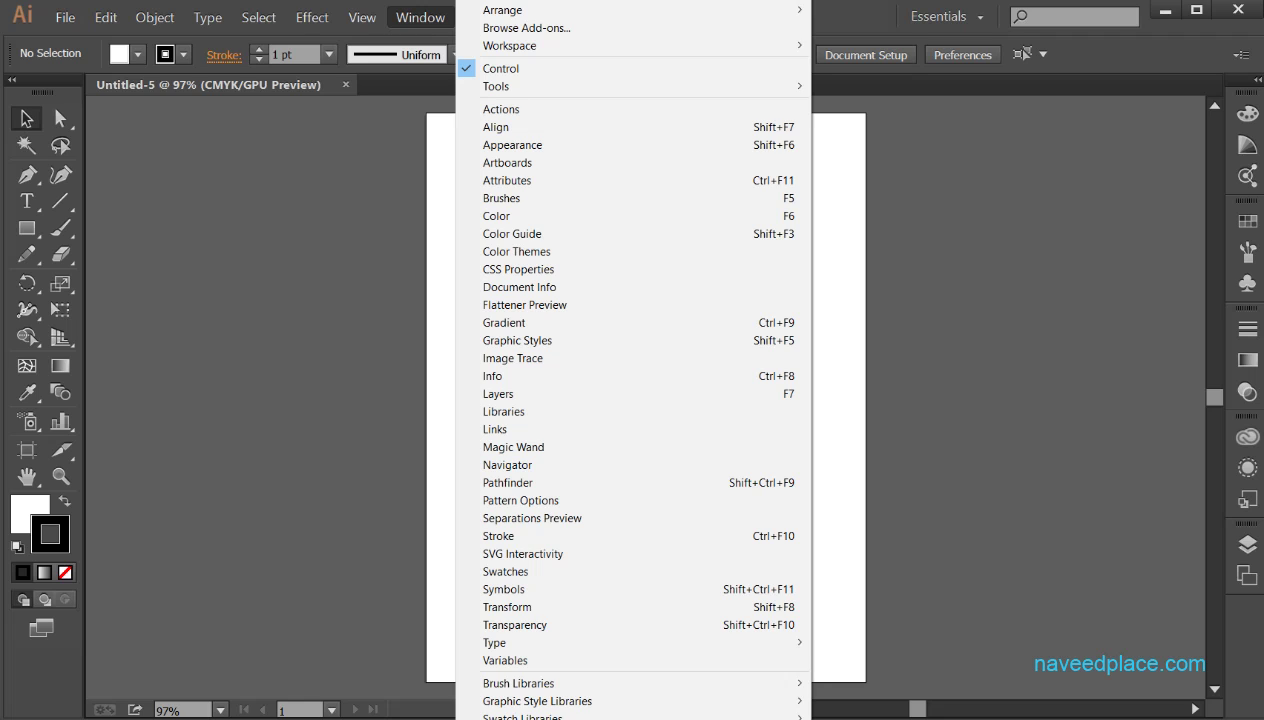
Step: Open a second window of Untitled-5 and switch between the Untitled-5:1 and Untitled-5:2 tabs
left_click(500, 4)
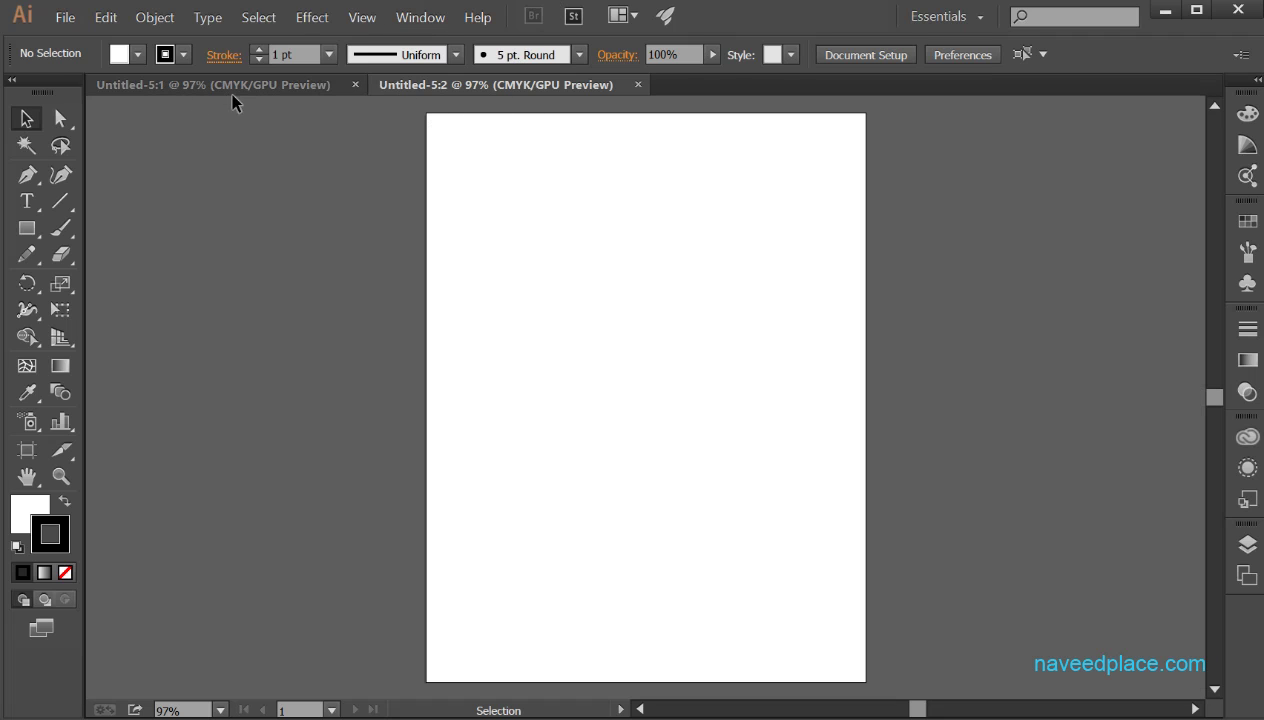
left_click(268, 89)
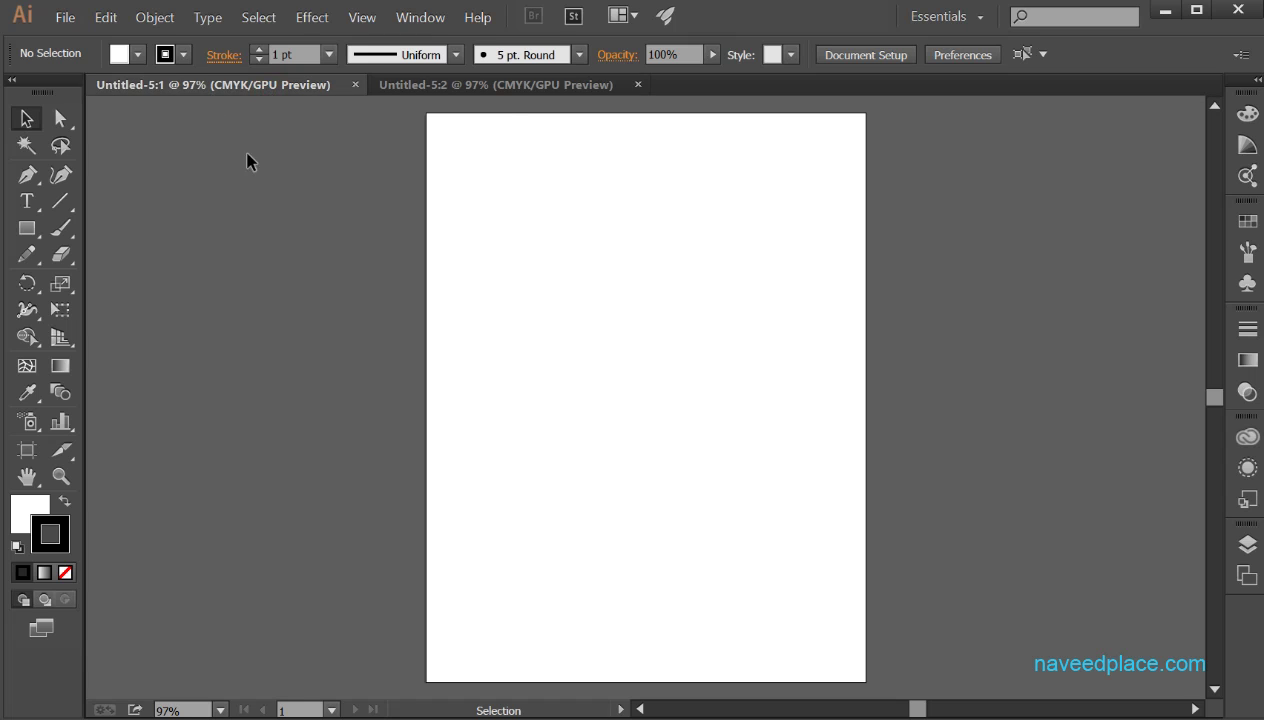
left_click(513, 92)
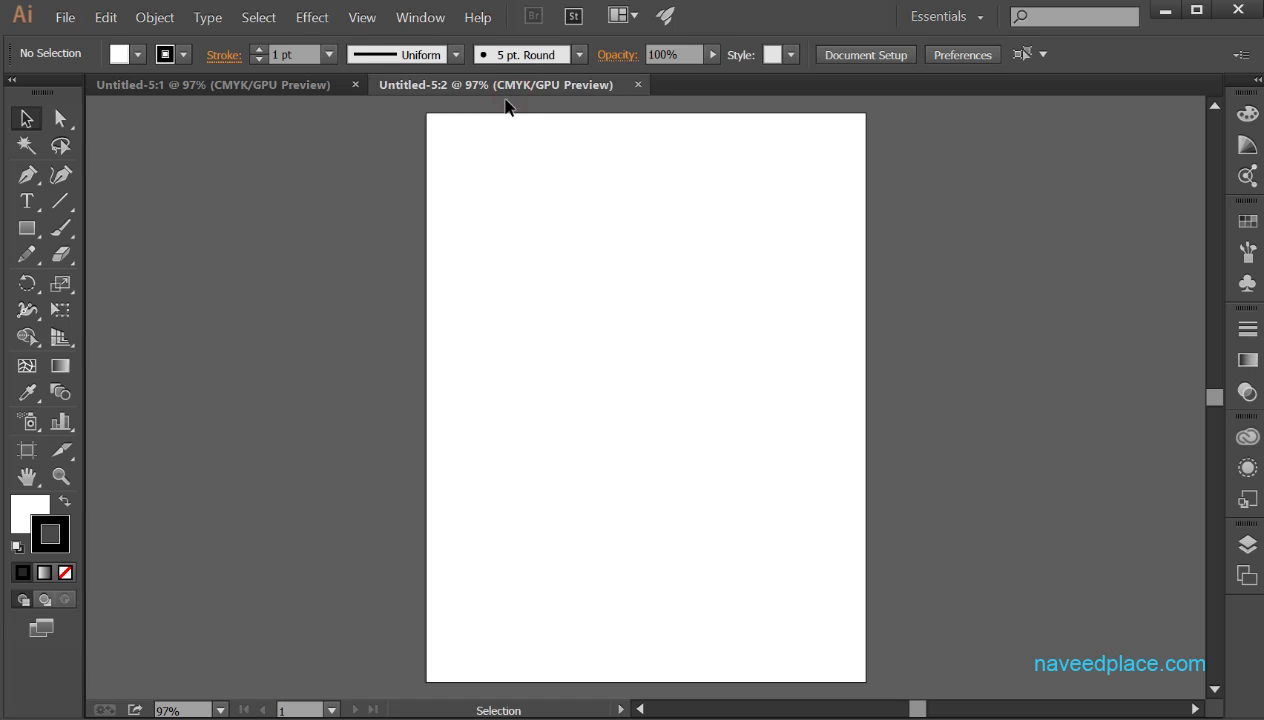
left_click(265, 89)
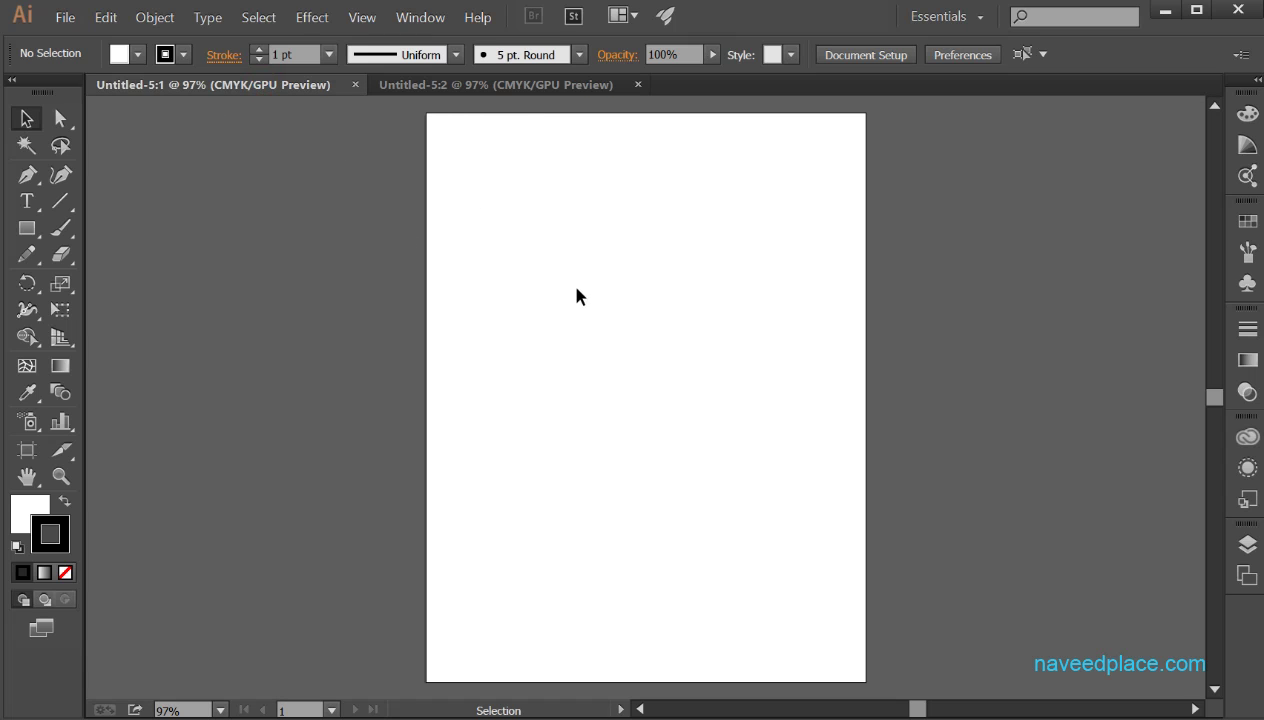
left_click_drag(575, 288, 377, 288)
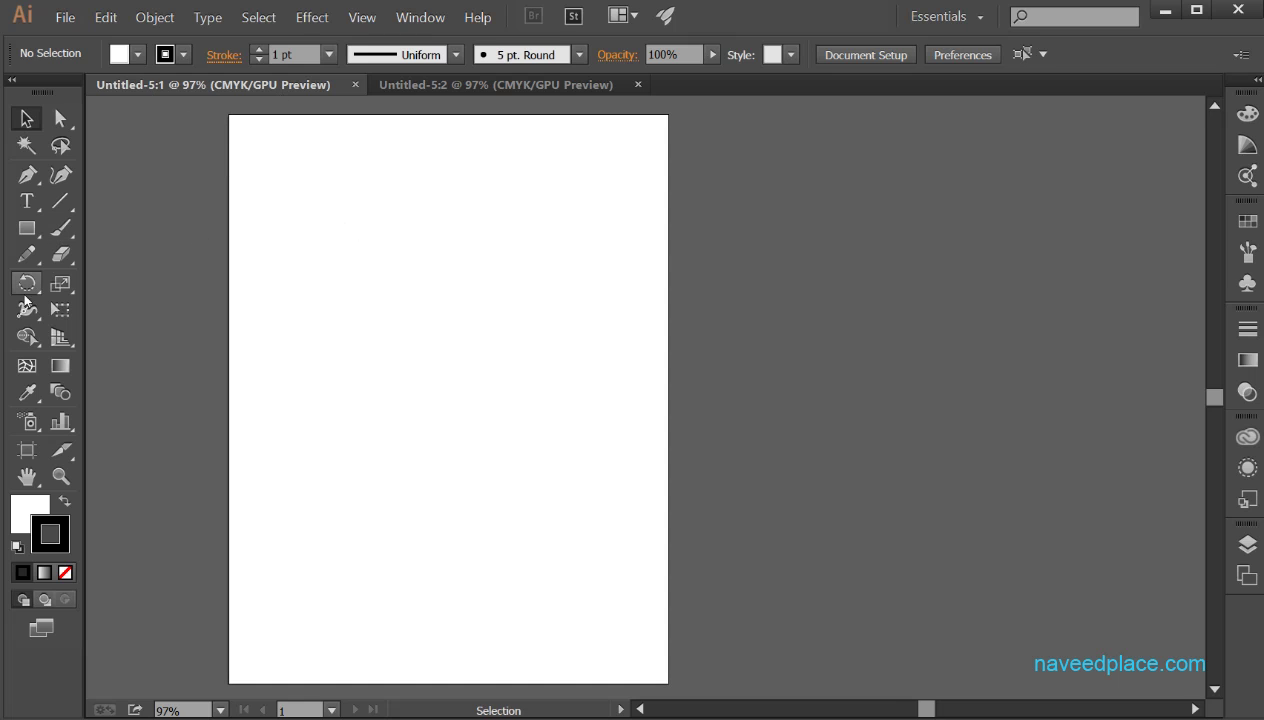
left_click(27, 254)
Step: Draw a large rectangle across the artboard's upper half with the Rectangle tool
left_click(30, 233)
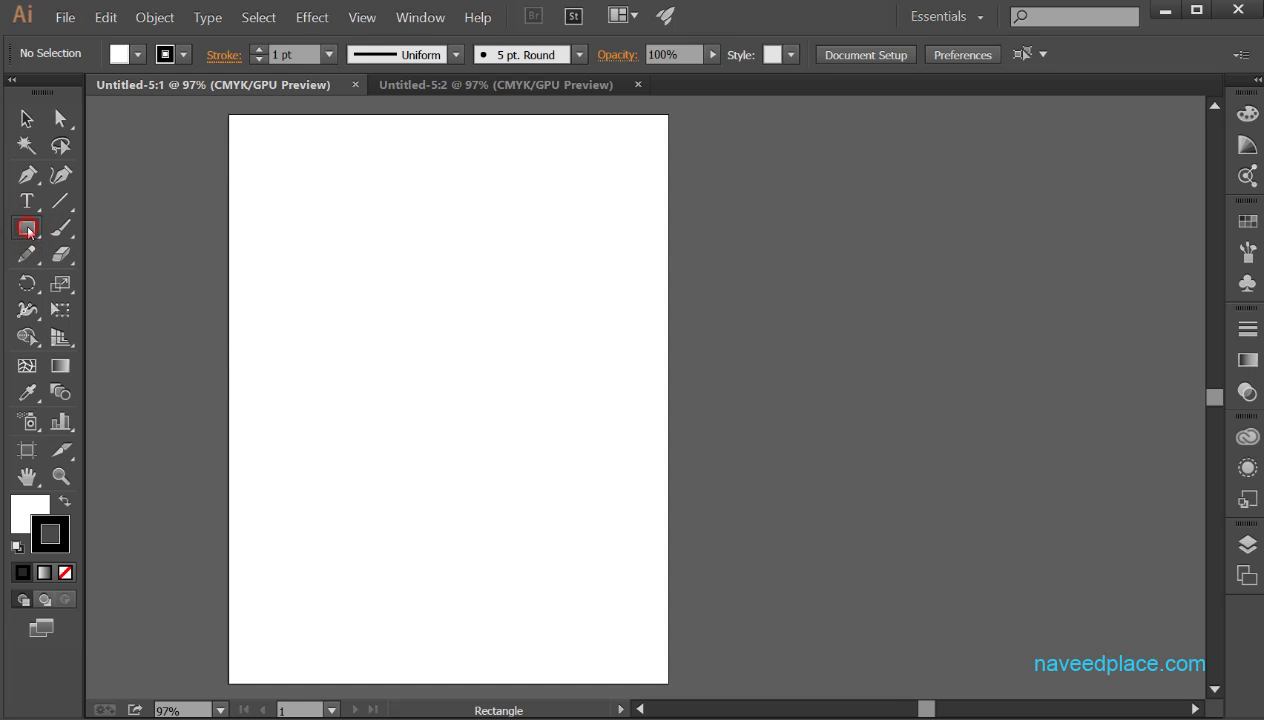
left_click(113, 226)
left_click_drag(254, 249, 610, 495)
Step: Fill the rectangle red and check it in both document windows
left_click(141, 56)
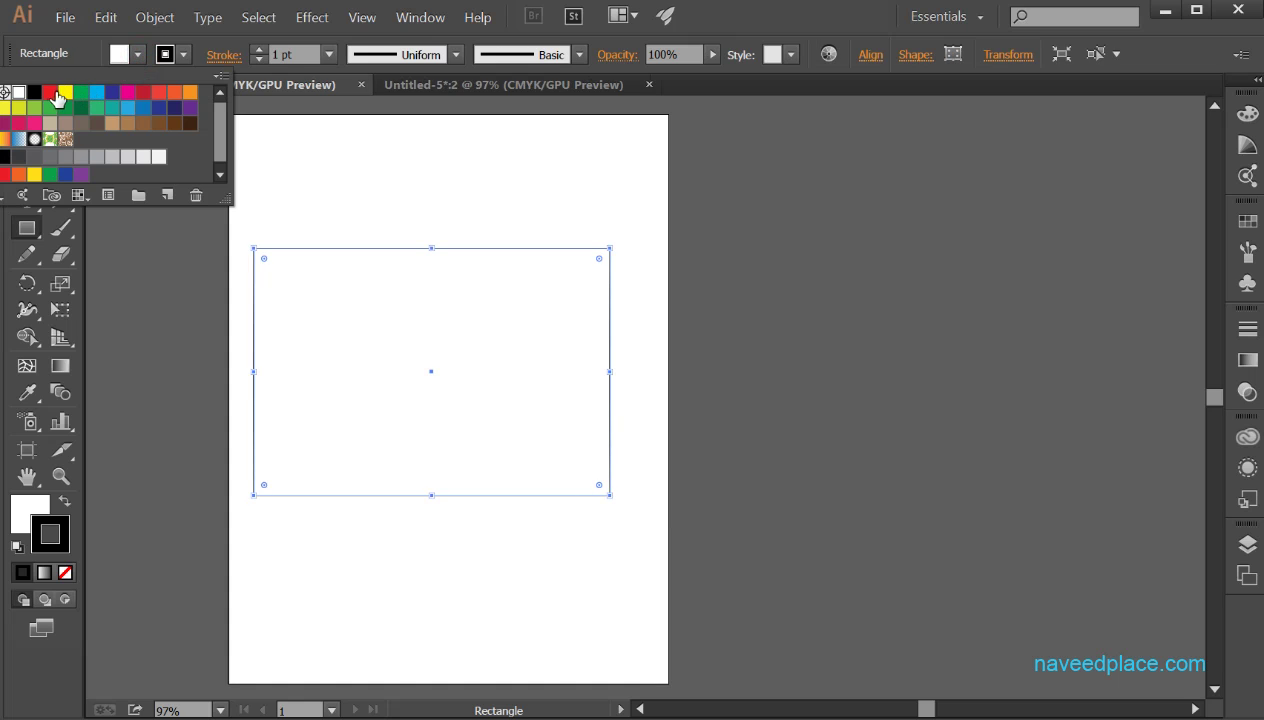
left_click(49, 92)
left_click(172, 256)
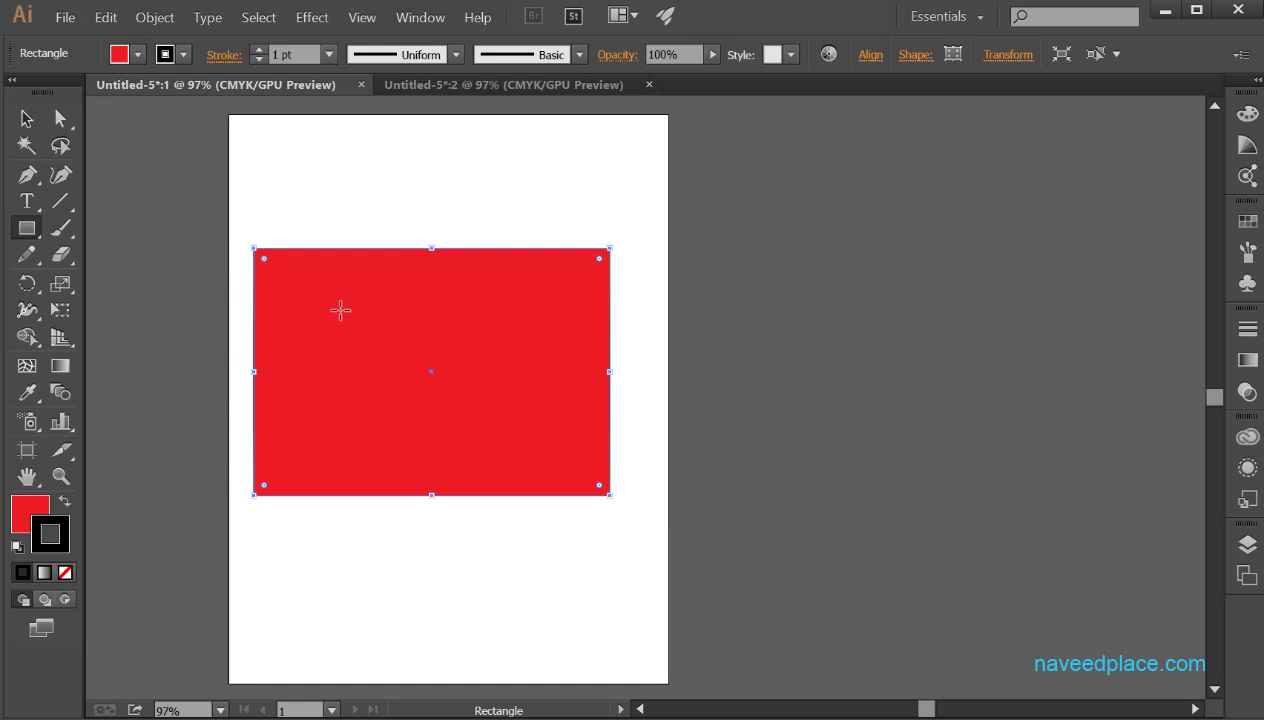
left_click(455, 86)
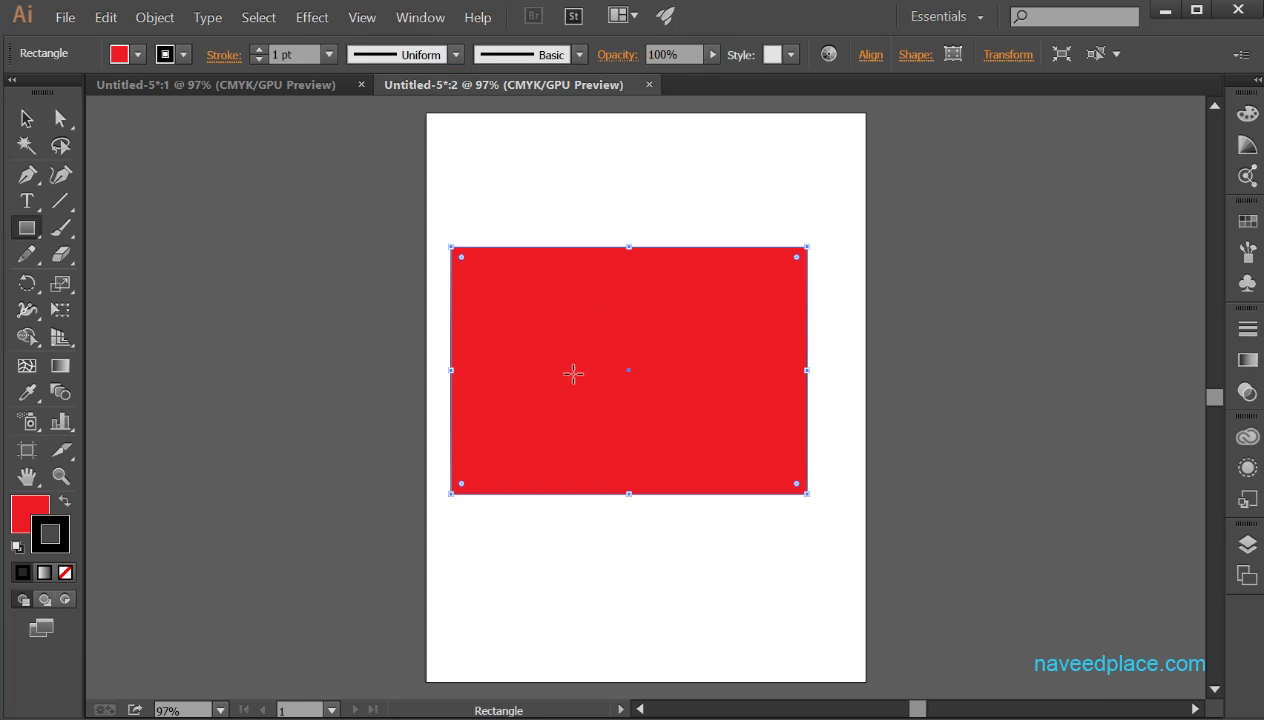
left_click(240, 90)
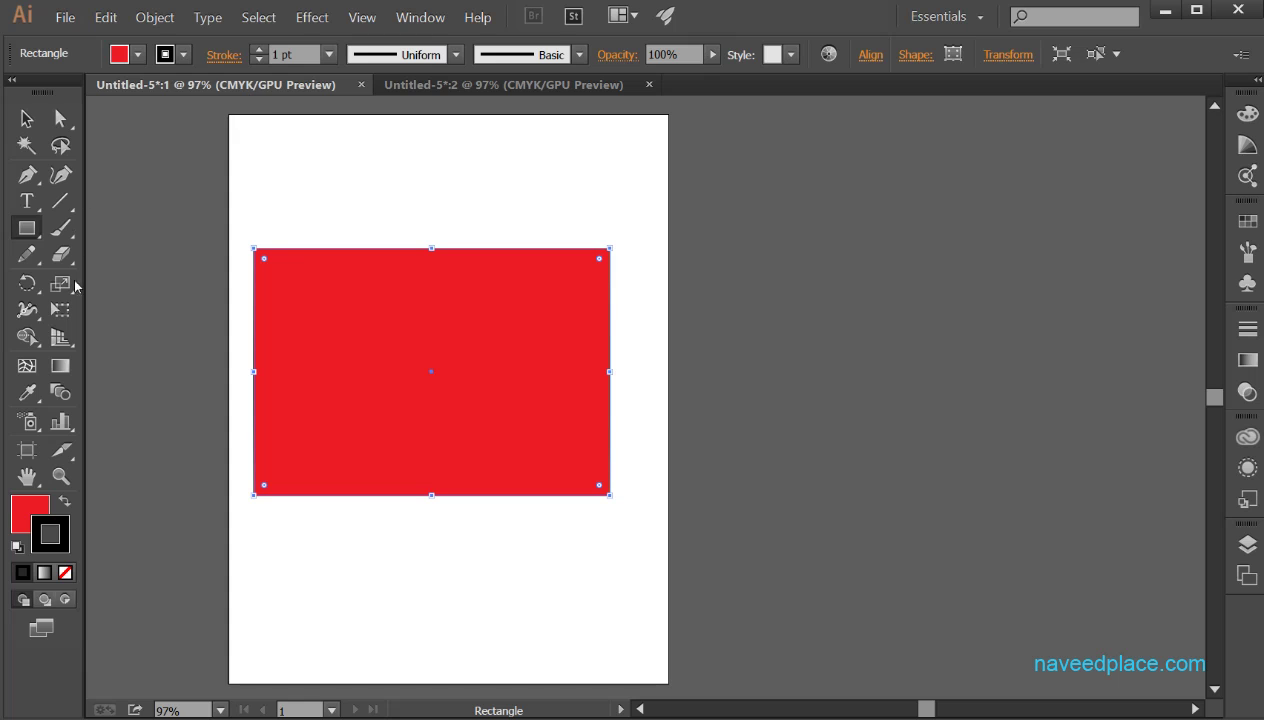
Step: Draw a closed oval above the rectangle with the Curvature tool
left_click(60, 175)
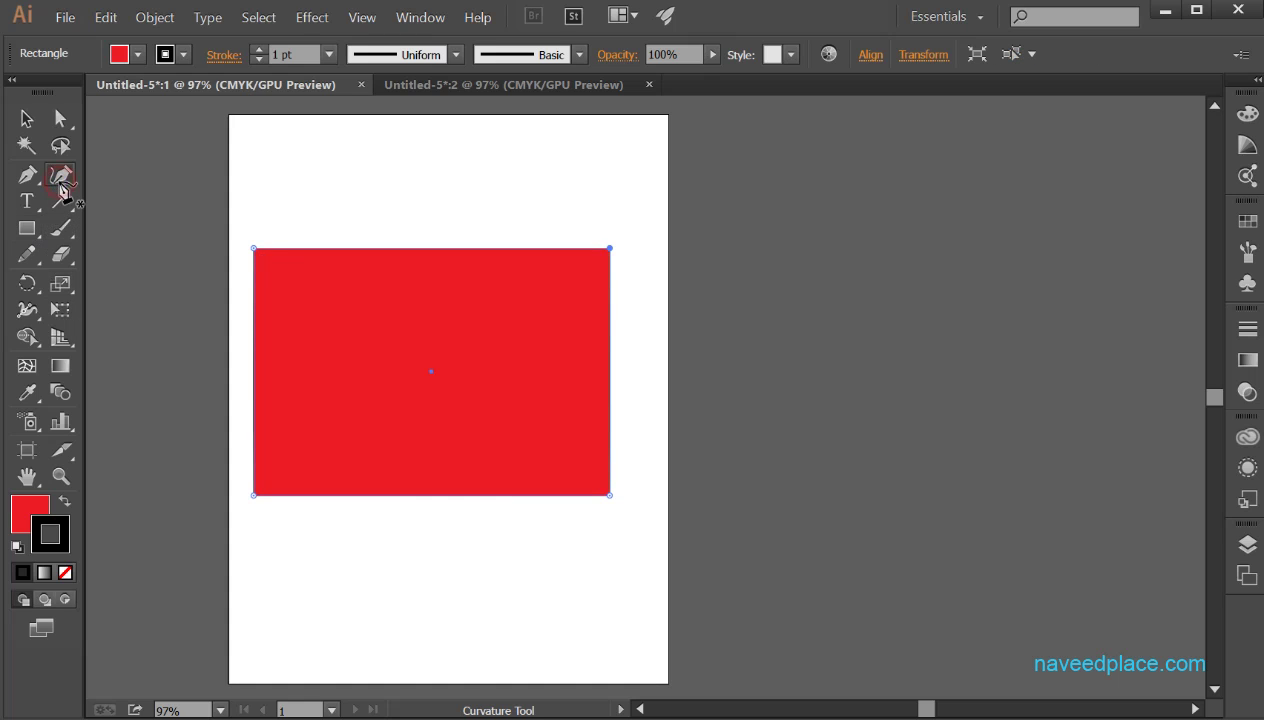
left_click(411, 181)
left_click(417, 225)
left_click(534, 231)
left_click(538, 197)
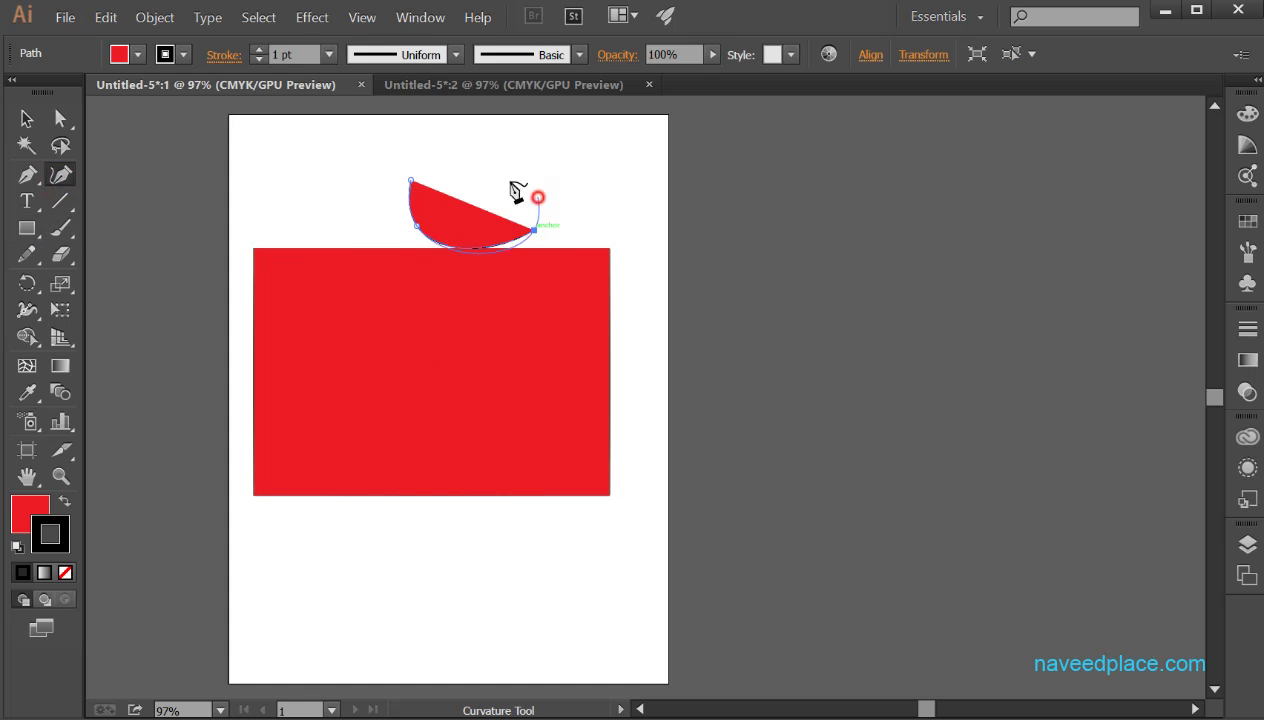
left_click(411, 181)
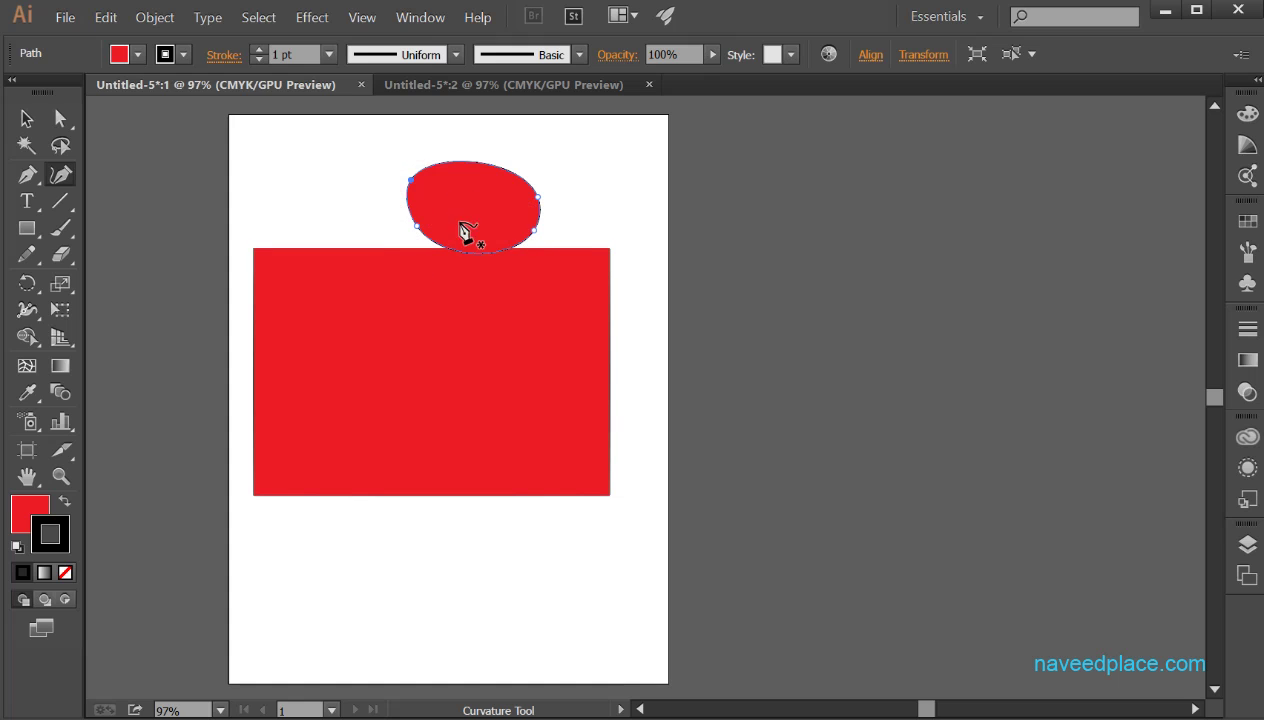
Step: Compare both windows, then close the Untitled-5:1 window
left_click(437, 86)
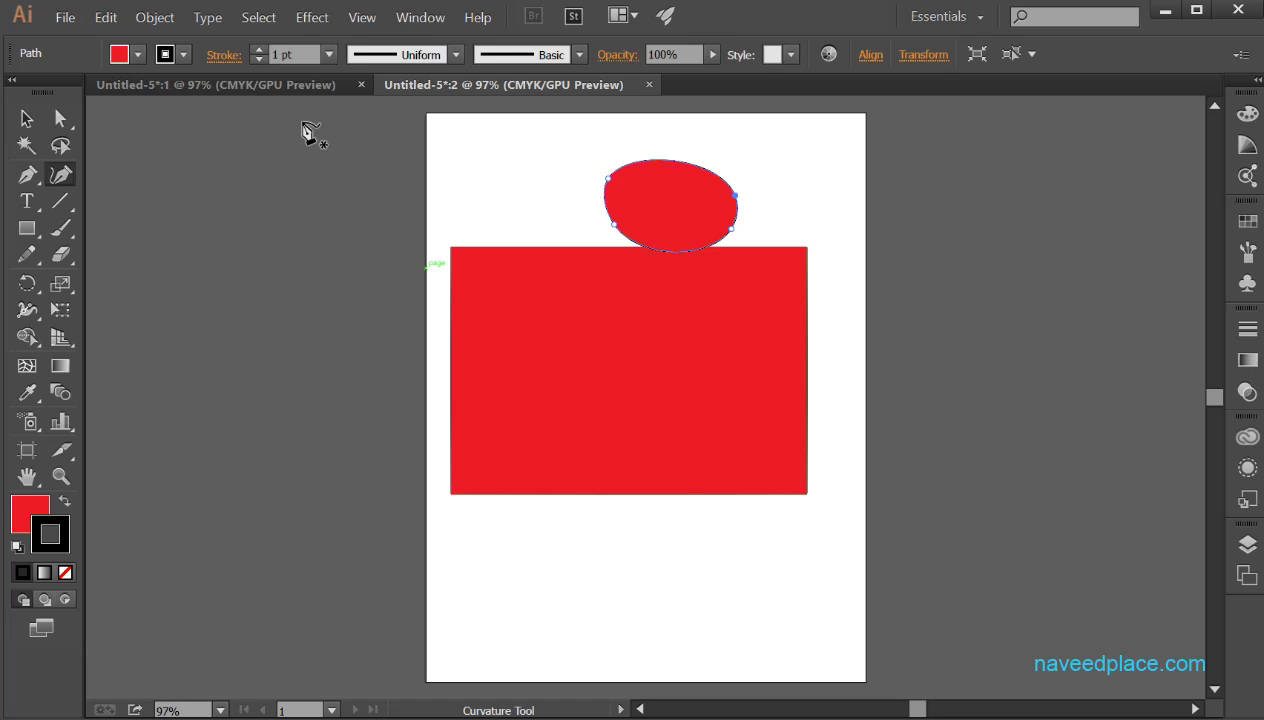
left_click(262, 85)
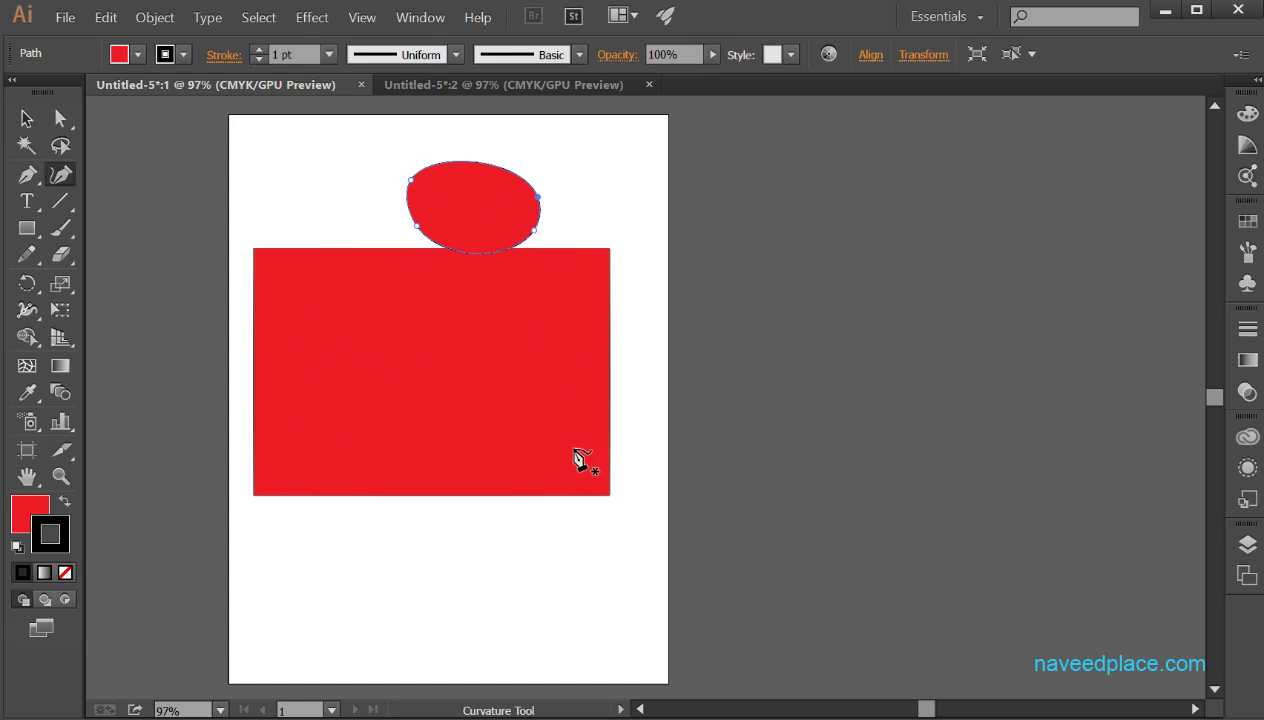
left_click(490, 85)
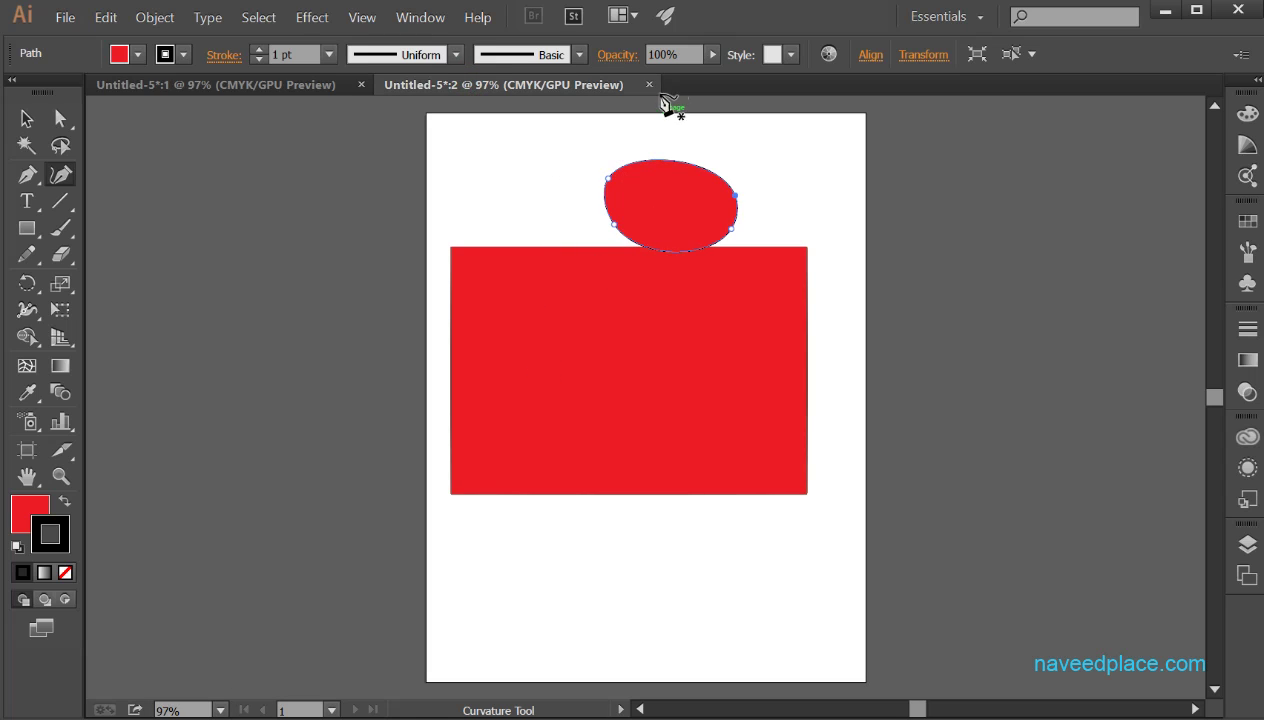
left_click(361, 85)
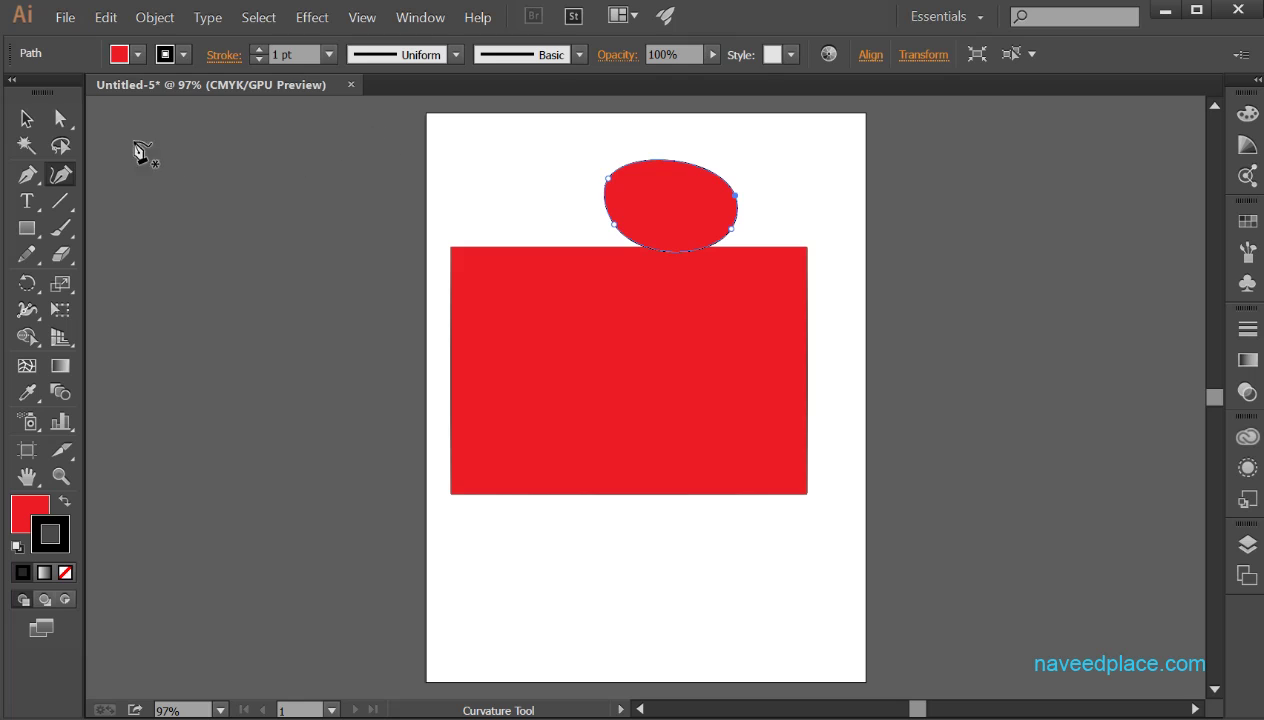
Step: Marquee-select the rectangle and oval, then deselect them
left_click(27, 119)
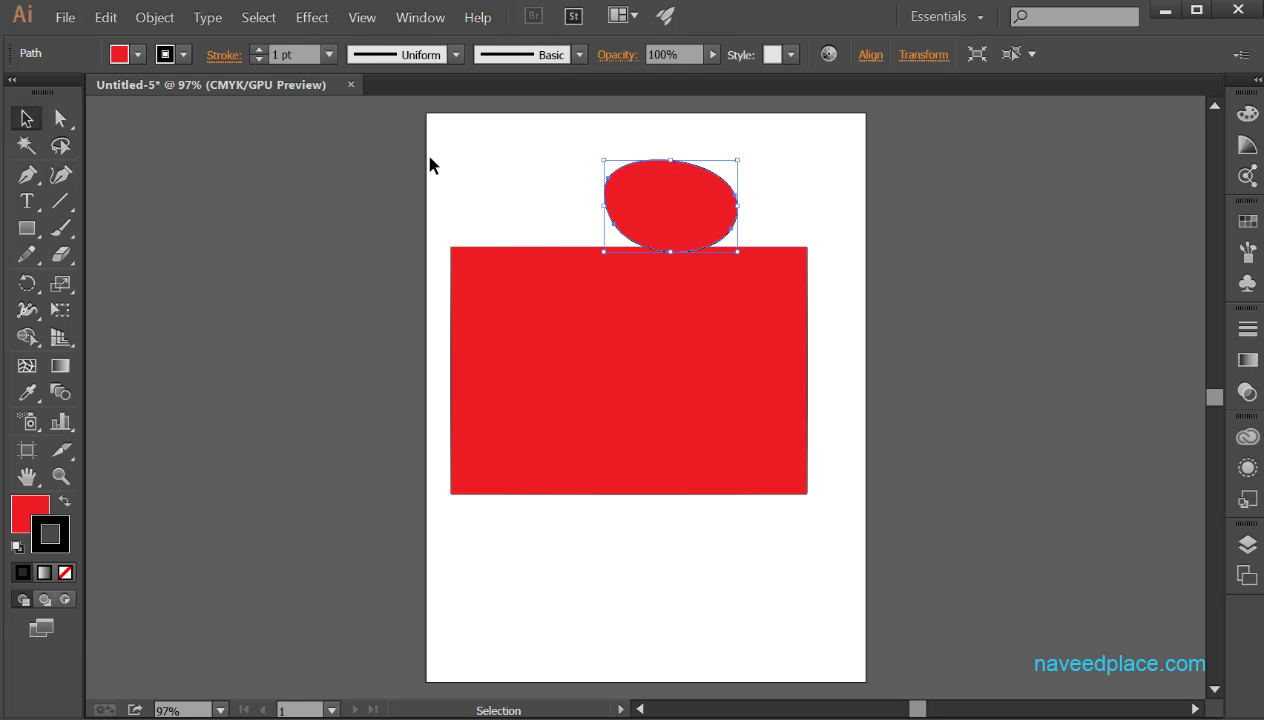
left_click_drag(429, 129, 885, 545)
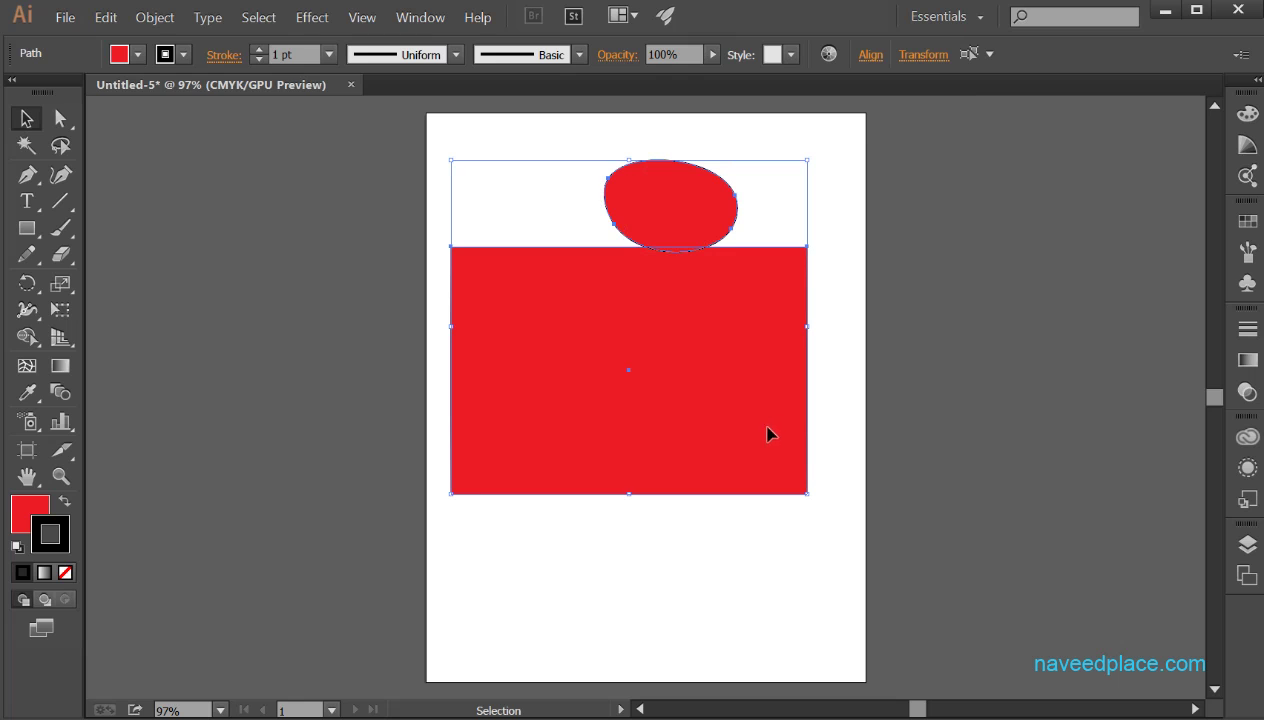
left_click(420, 17)
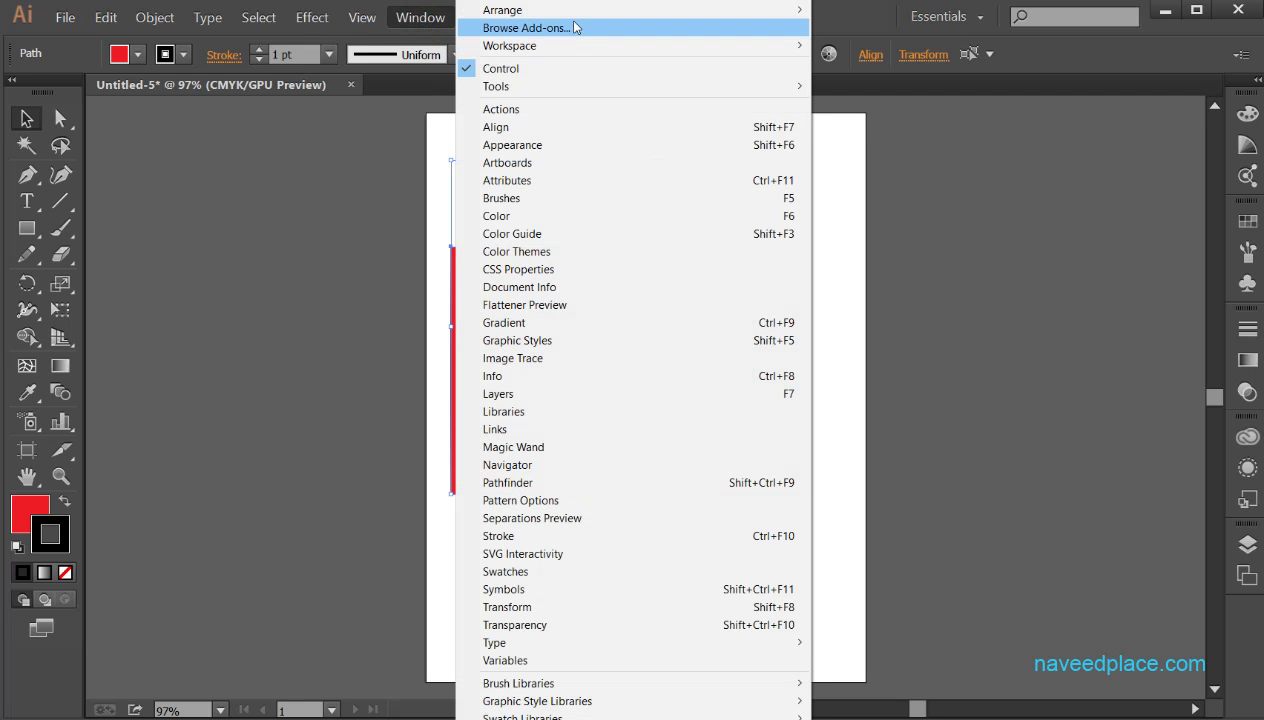
left_click(262, 276)
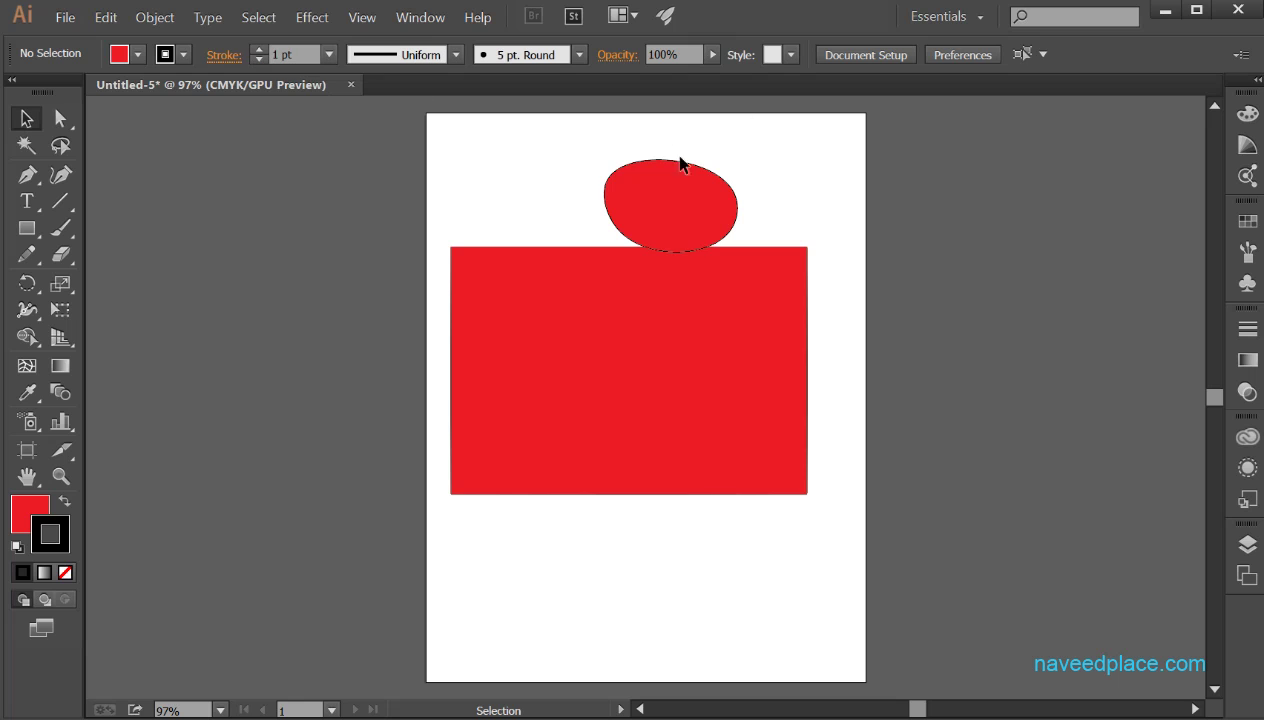
Step: Float the document in its own window, dock it back, and reopen the Window menu
mouse_move(237, 96)
left_mouse_down()
mouse_move(249, 233)
mouse_move(254, 113)
mouse_move(227, 88)
left_mouse_up()
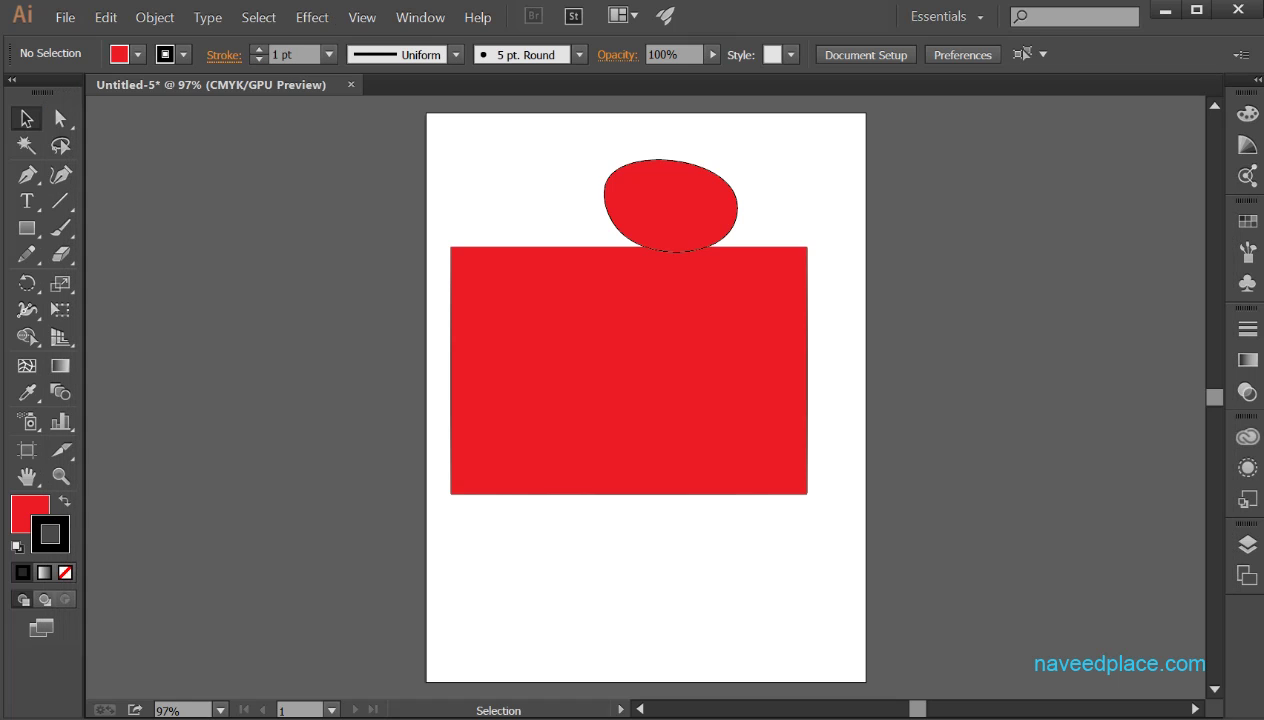
left_click(420, 17)
mouse_move(587, 12)
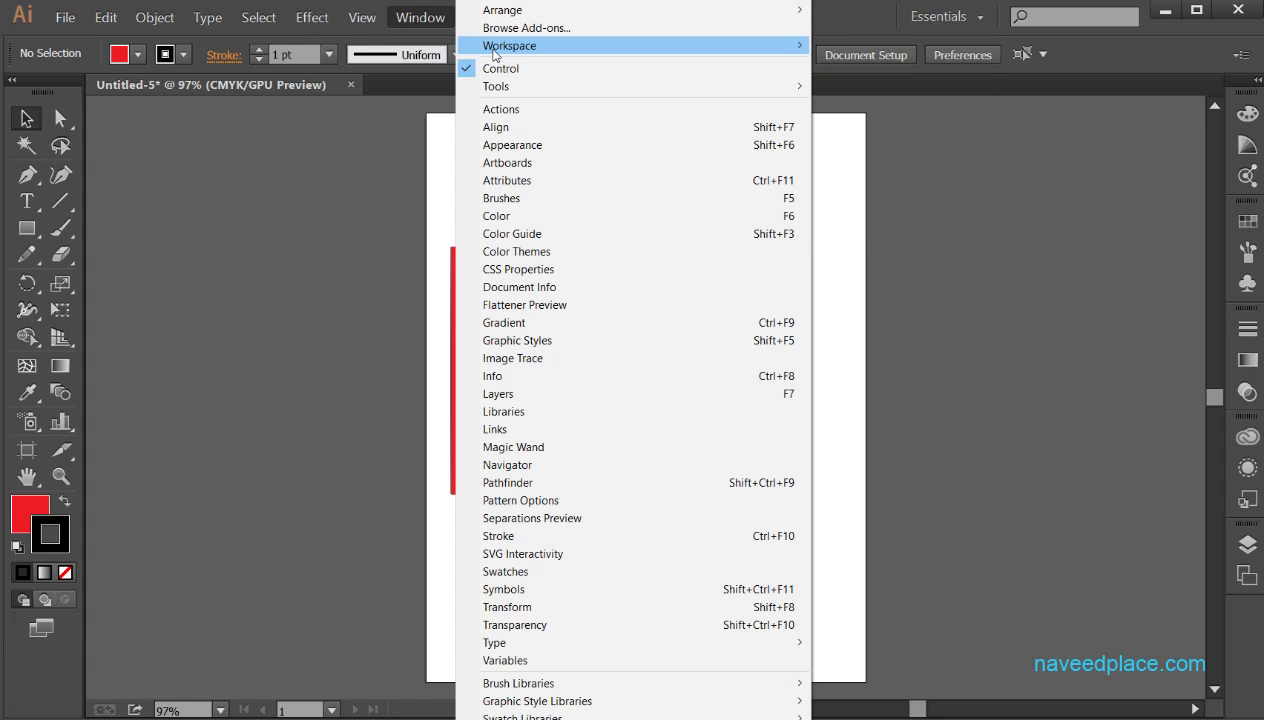
Step: Apply the Painting workspace from Window > Workspace
mouse_move(494, 54)
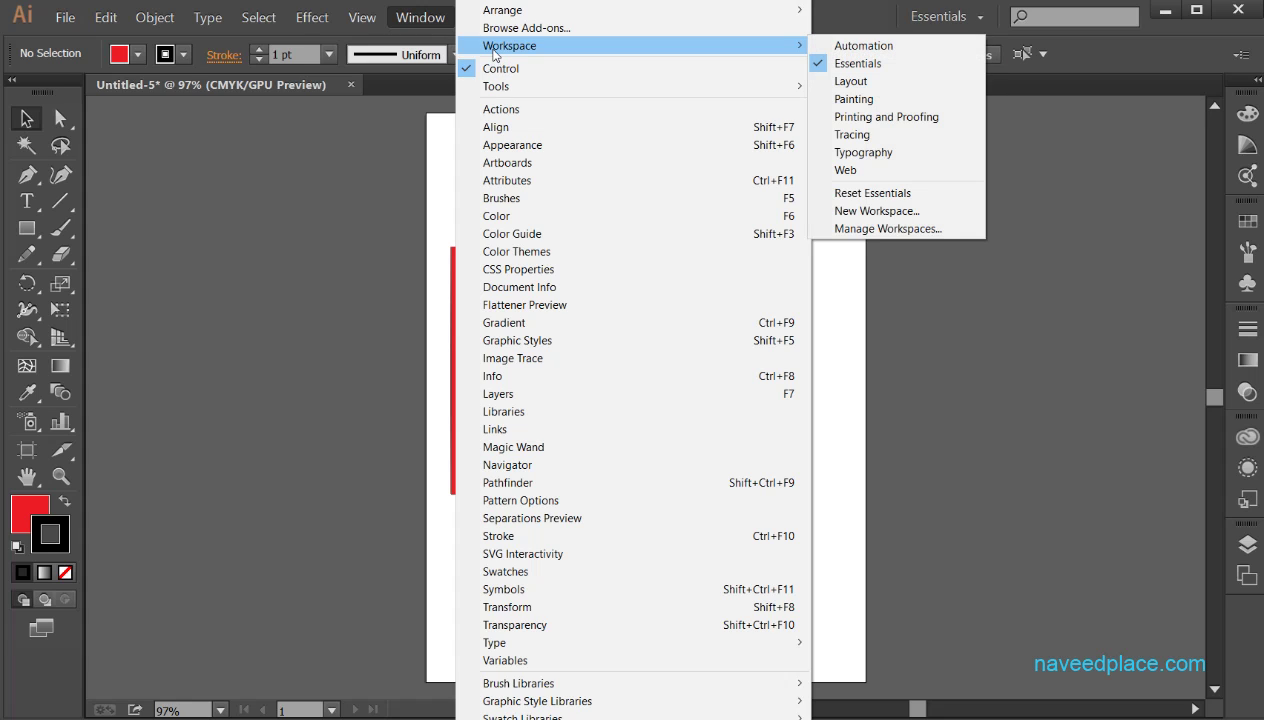
left_click(261, 239)
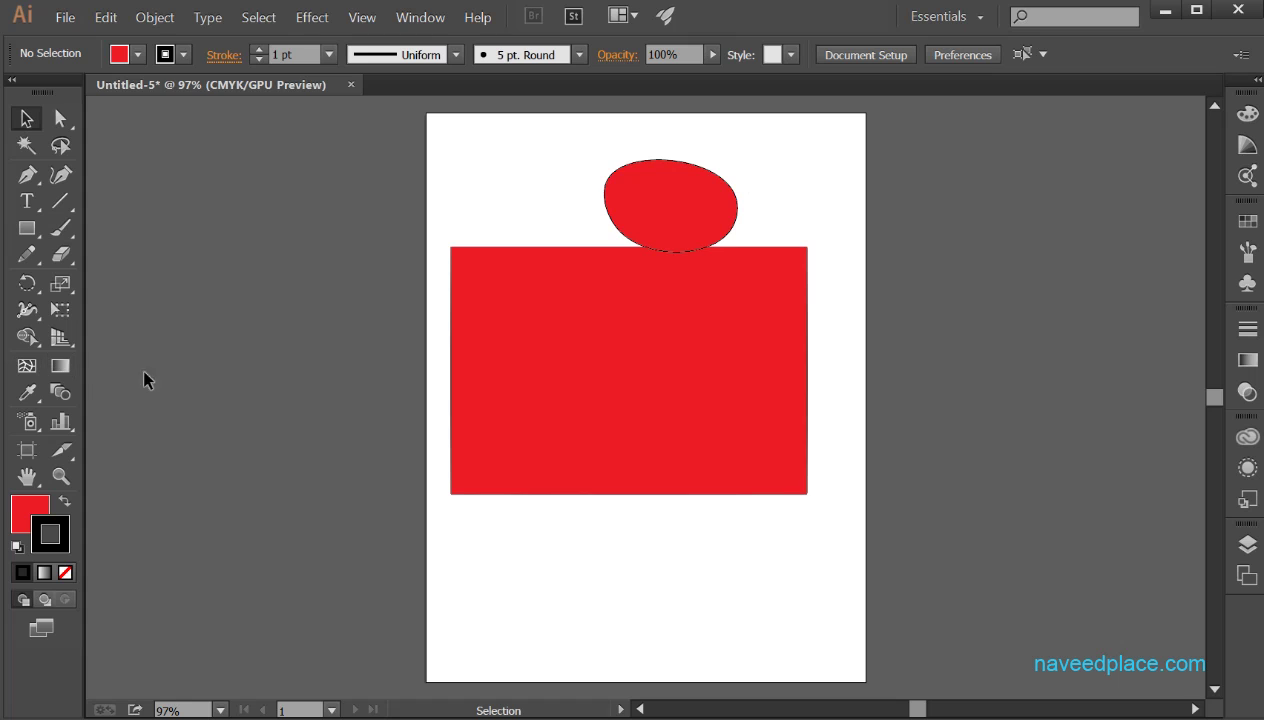
left_click(409, 22)
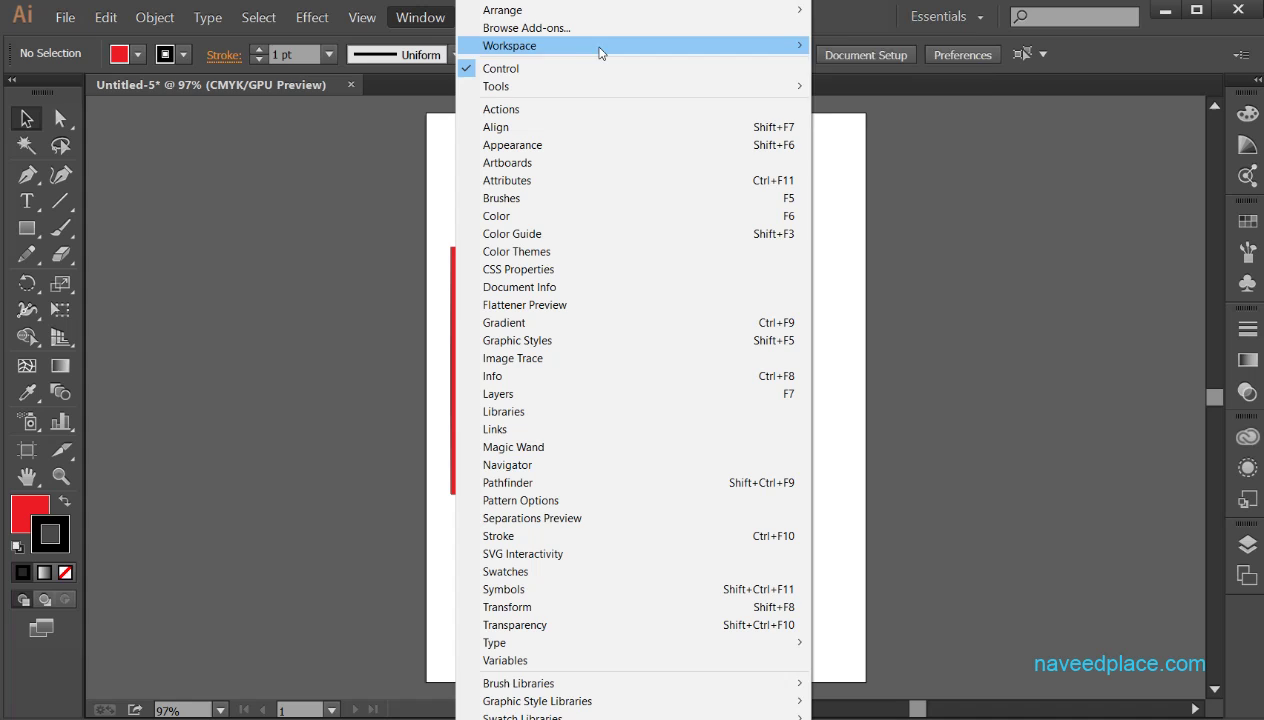
mouse_move(603, 52)
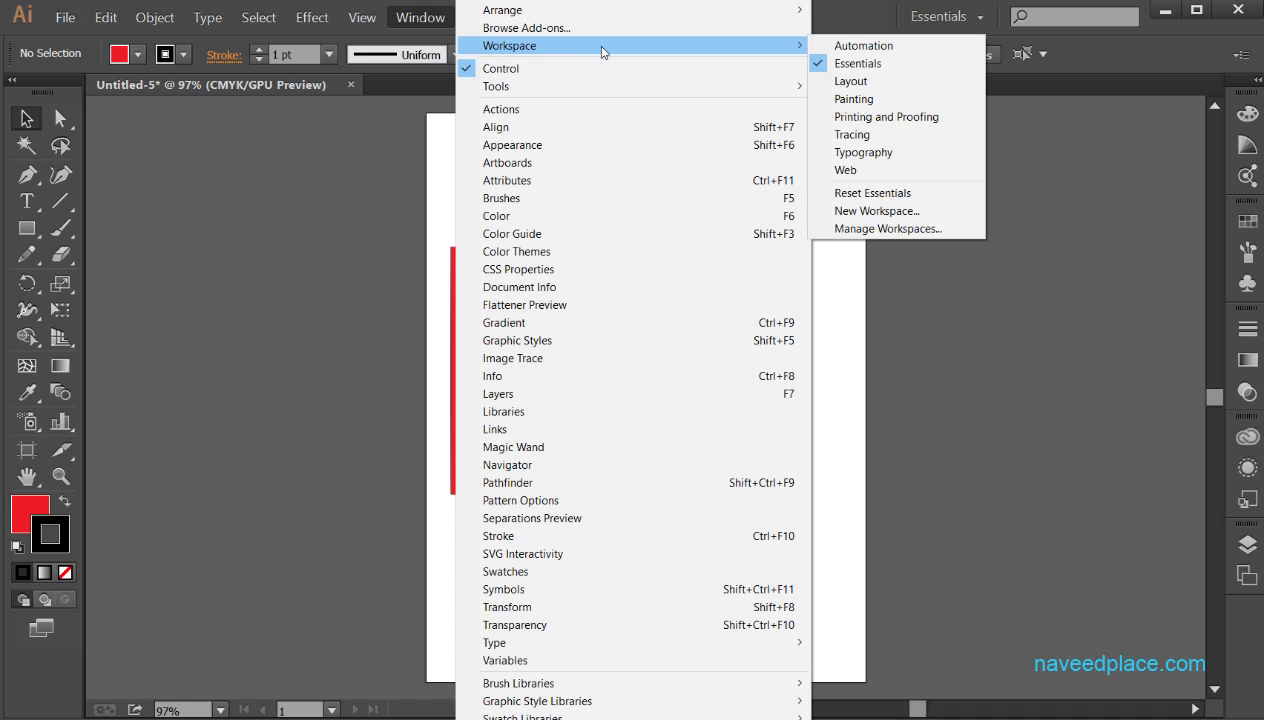
left_click(853, 100)
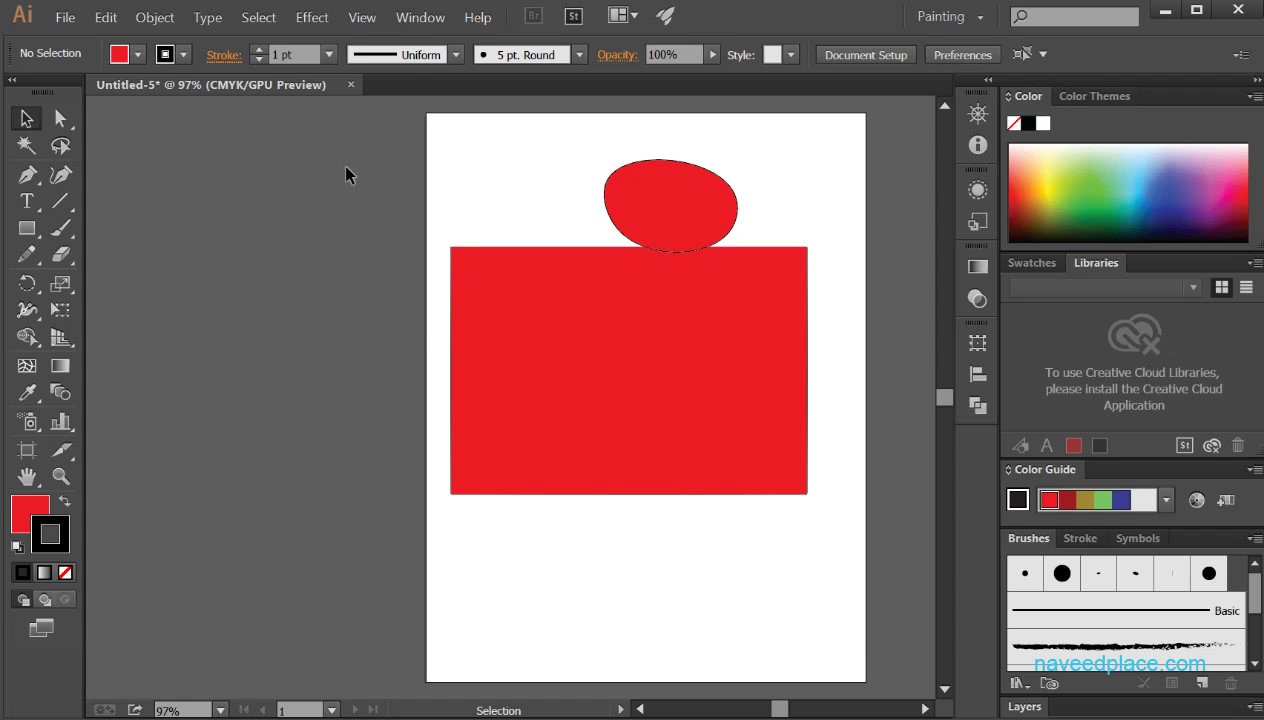
Step: Switch the workspace to Web, then reopen the Workspace submenu
left_click(420, 17)
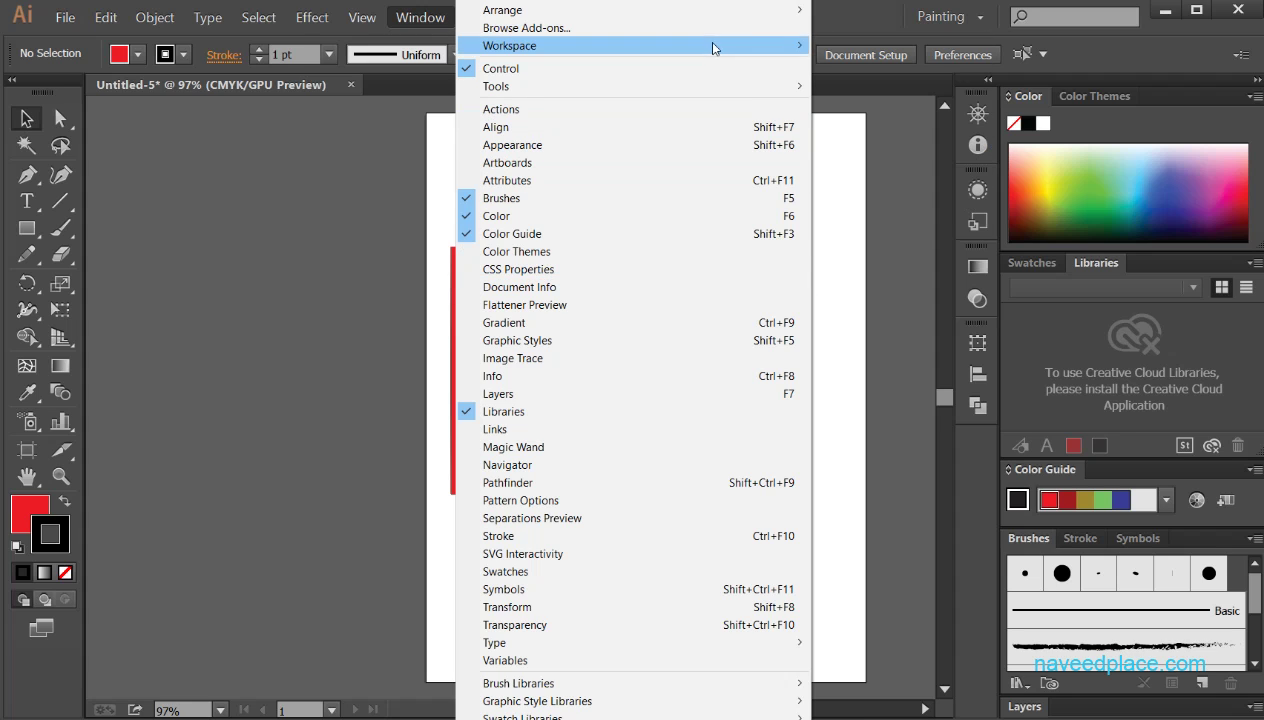
mouse_move(716, 48)
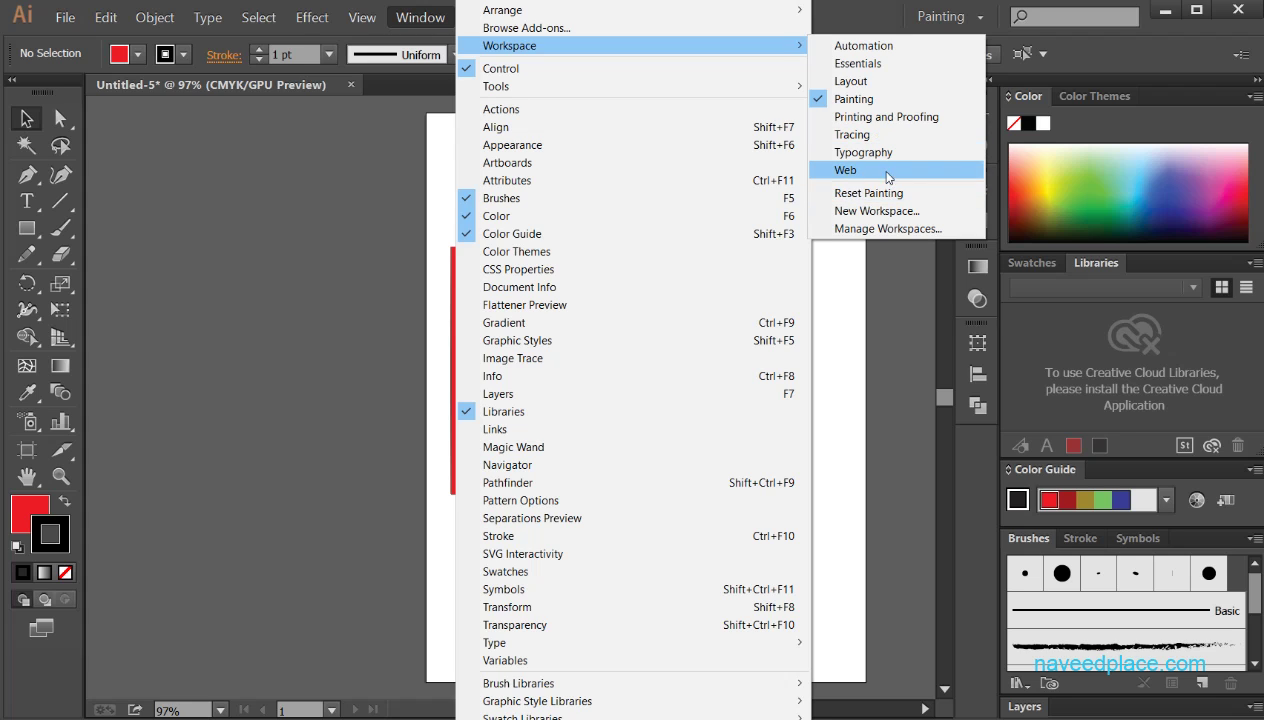
left_click(846, 171)
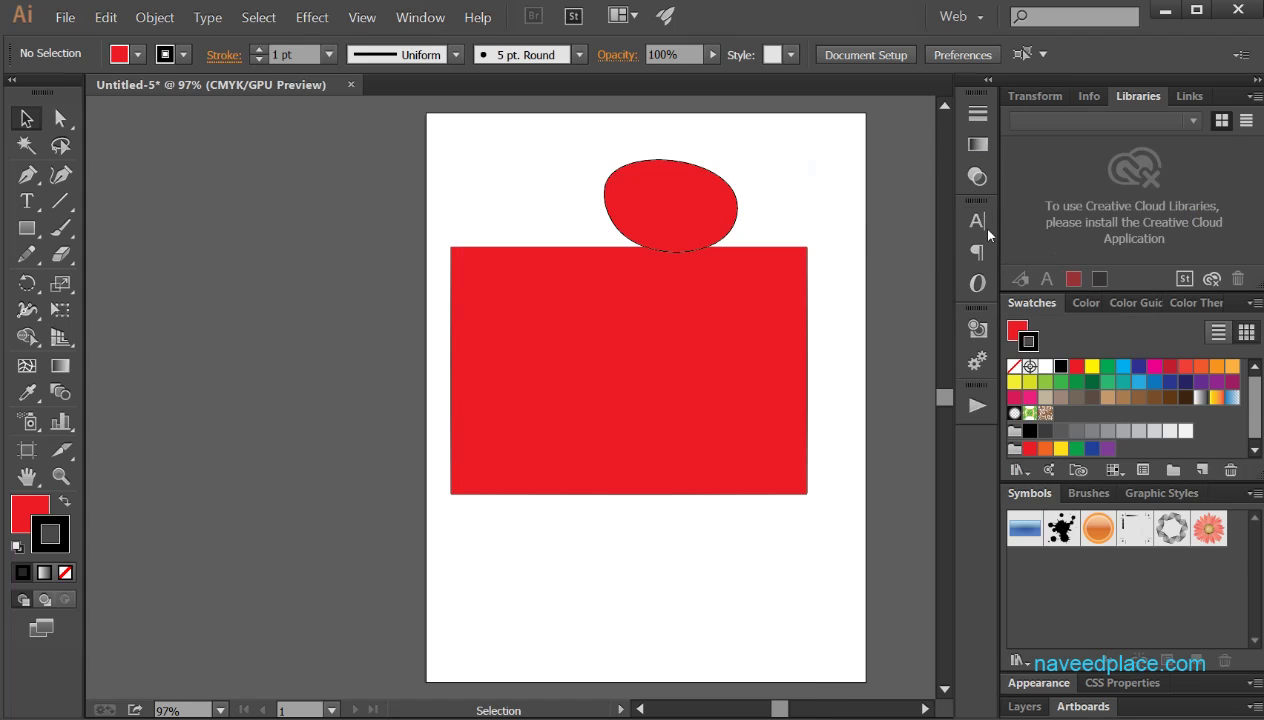
left_click(421, 17)
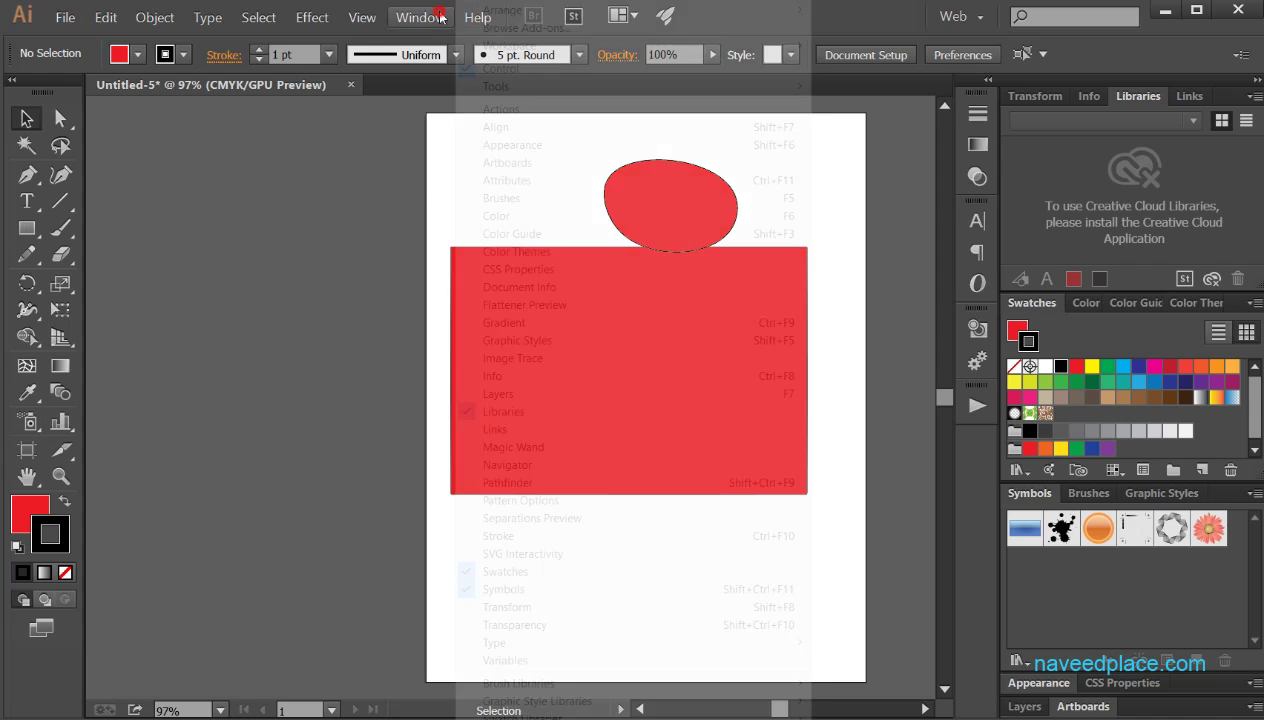
mouse_move(527, 52)
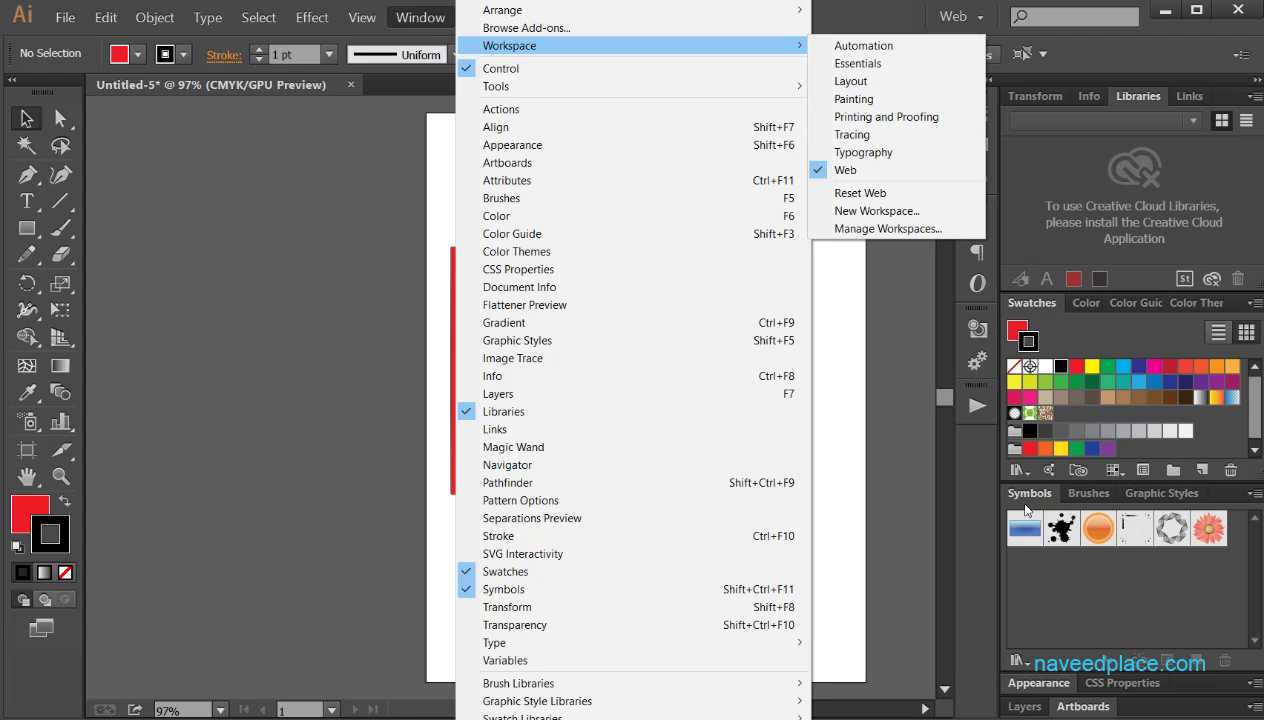
Step: Dismiss the Window menus without changes, keeping the Web workspace
left_click(869, 341)
left_click(420, 17)
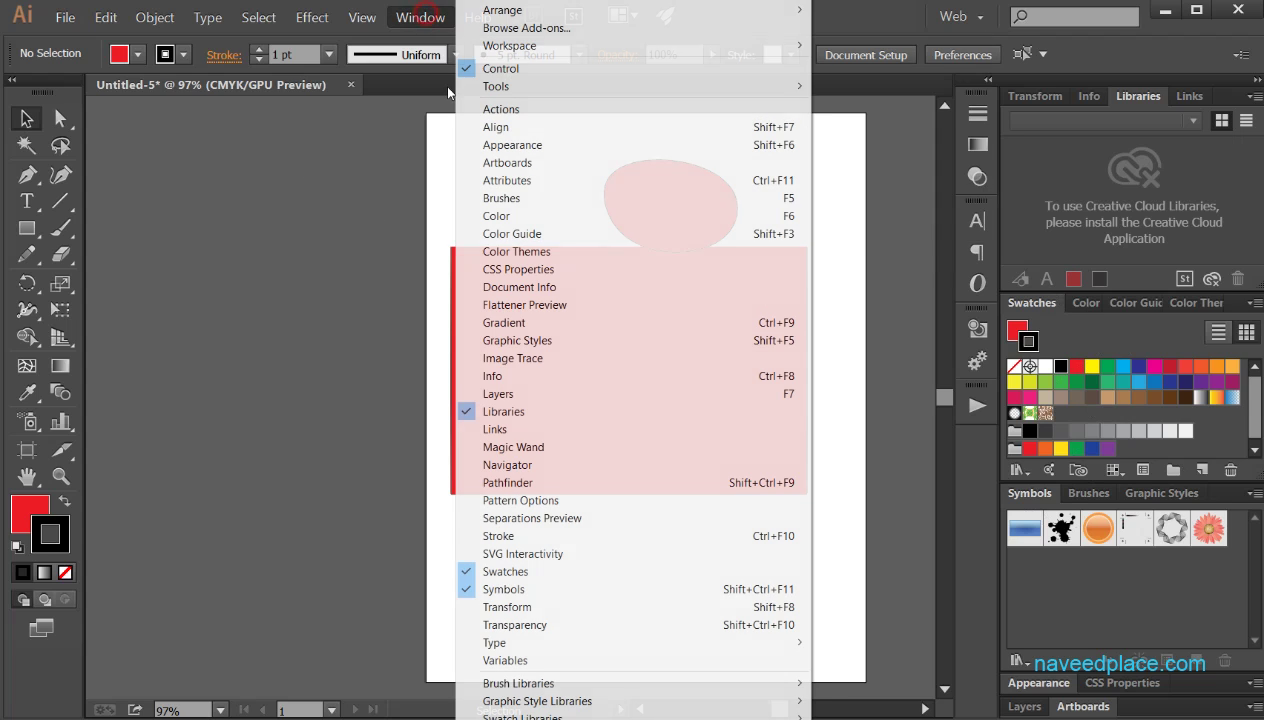
mouse_move(783, 51)
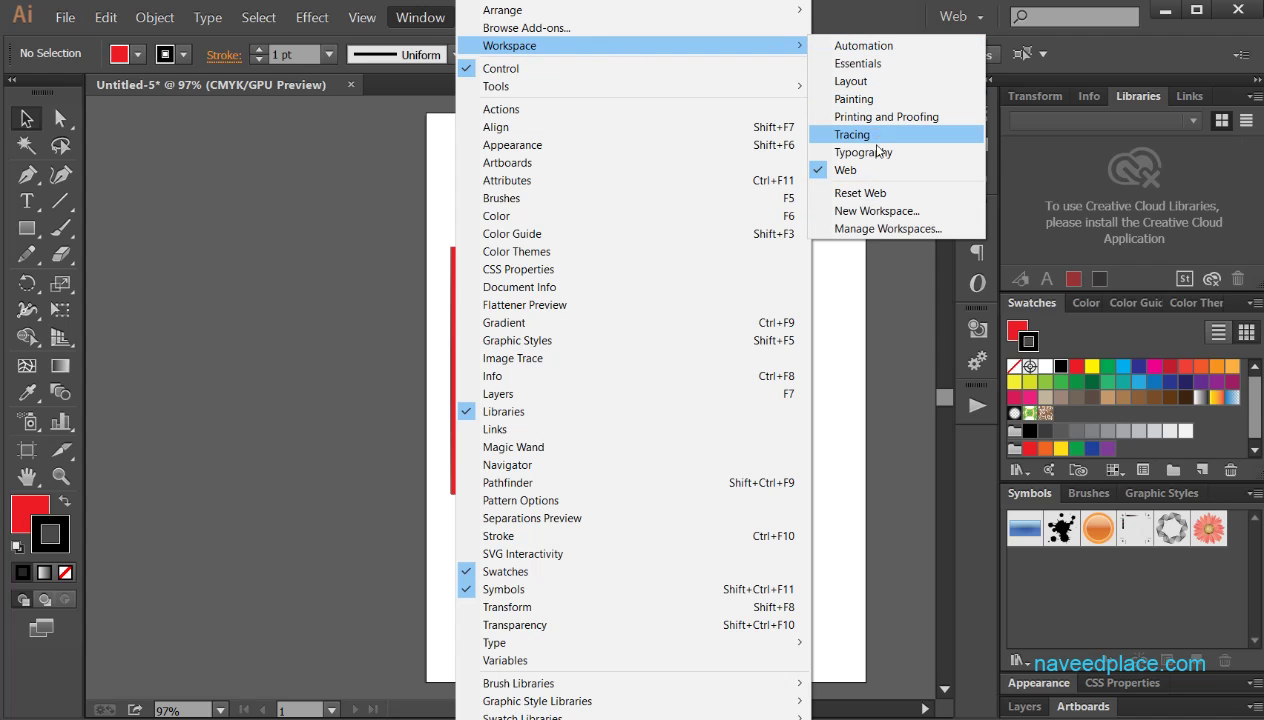
left_click(899, 341)
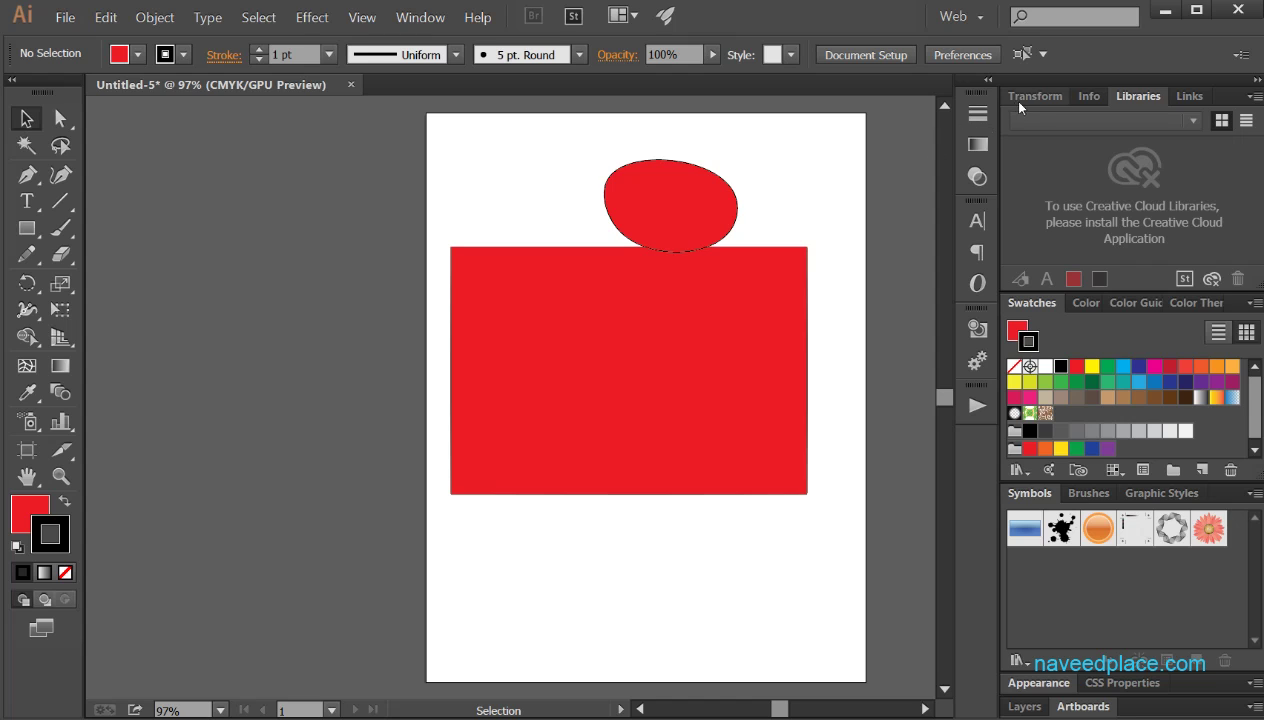
Step: Drag the Transform, Libraries, Info and Links panels out of the dock onto the canvas
left_click_drag(1040, 98, 212, 158)
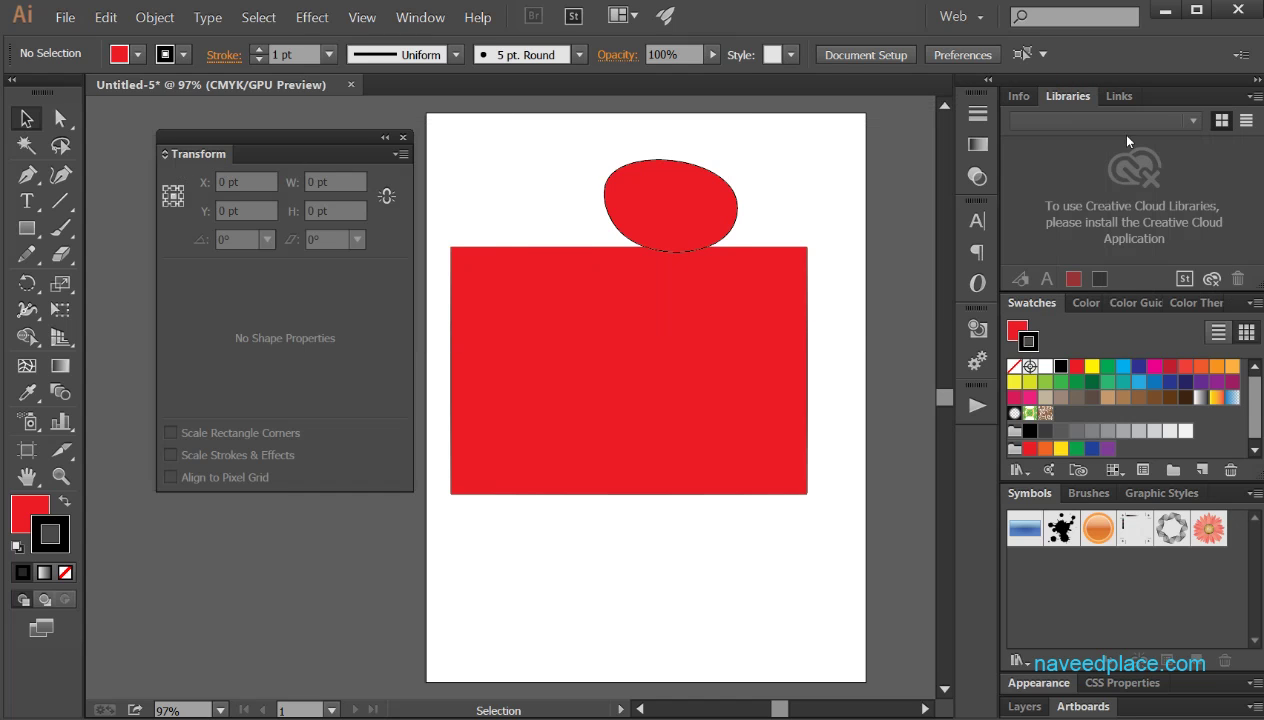
left_click_drag(1068, 96, 514, 187)
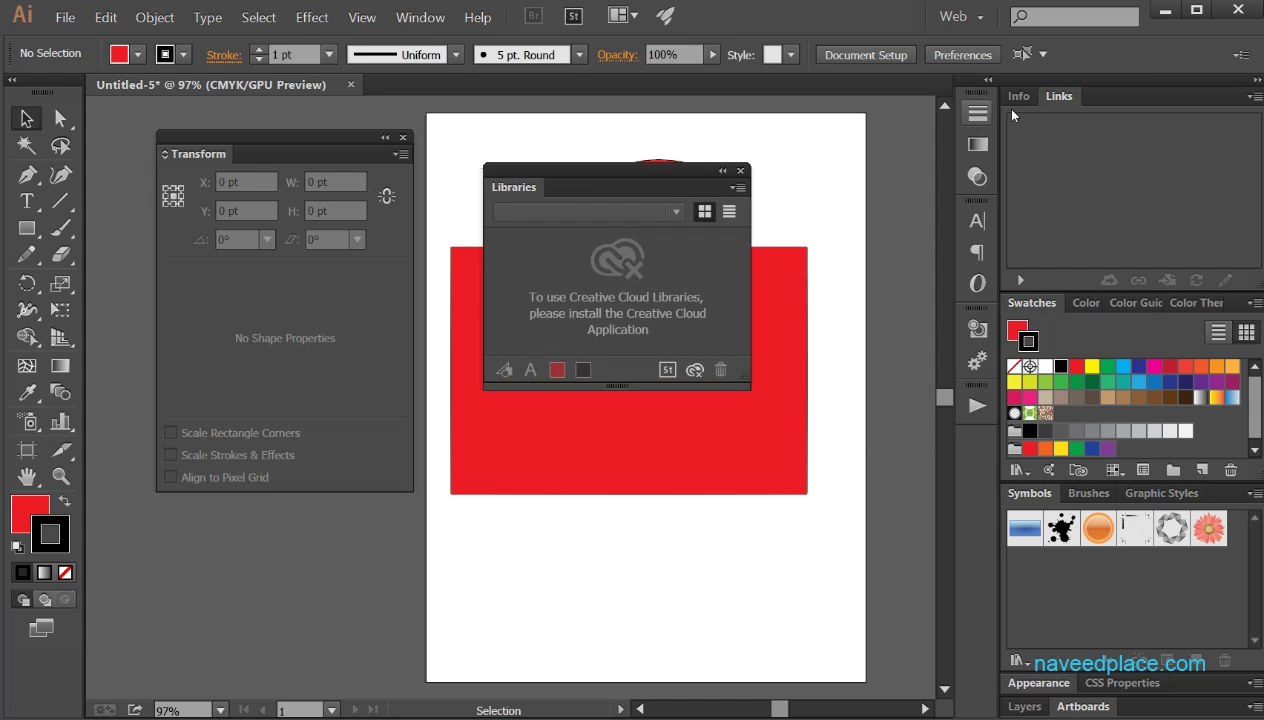
left_click_drag(1018, 97, 489, 475)
left_click_drag(1020, 96, 234, 515)
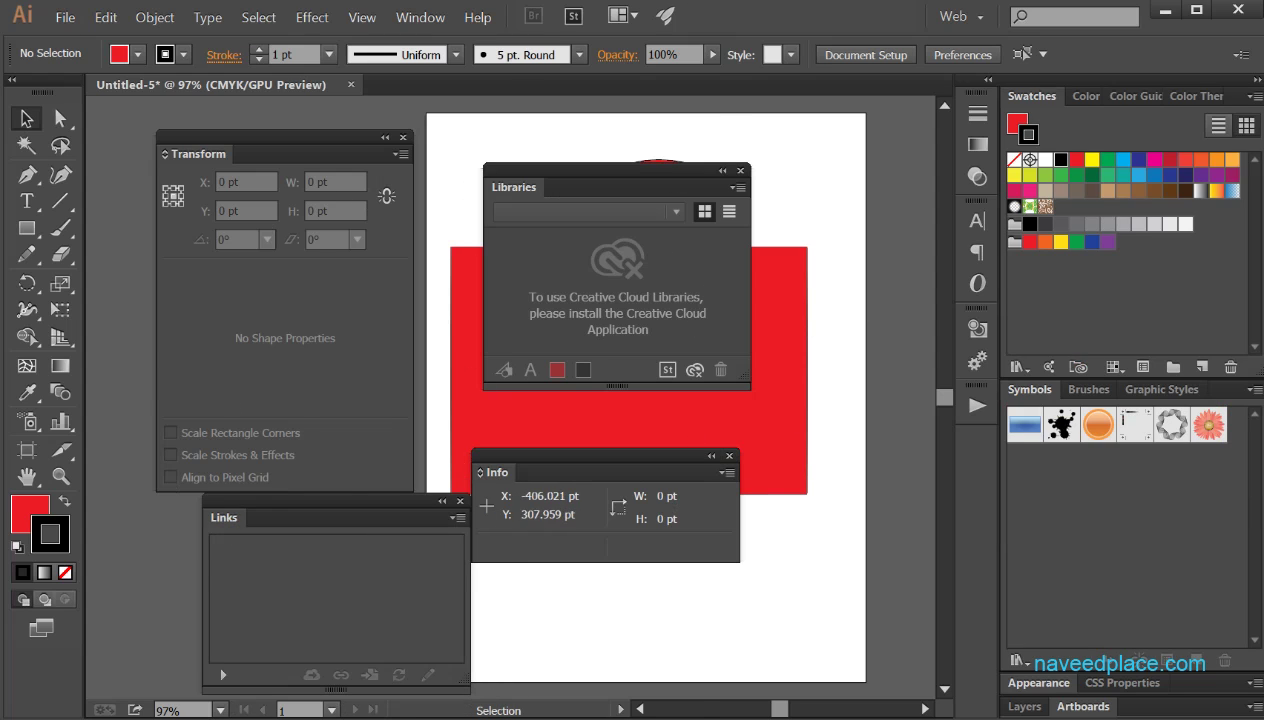
Step: Save the current layout as a new workspace named 'nav'
left_click(430, 28)
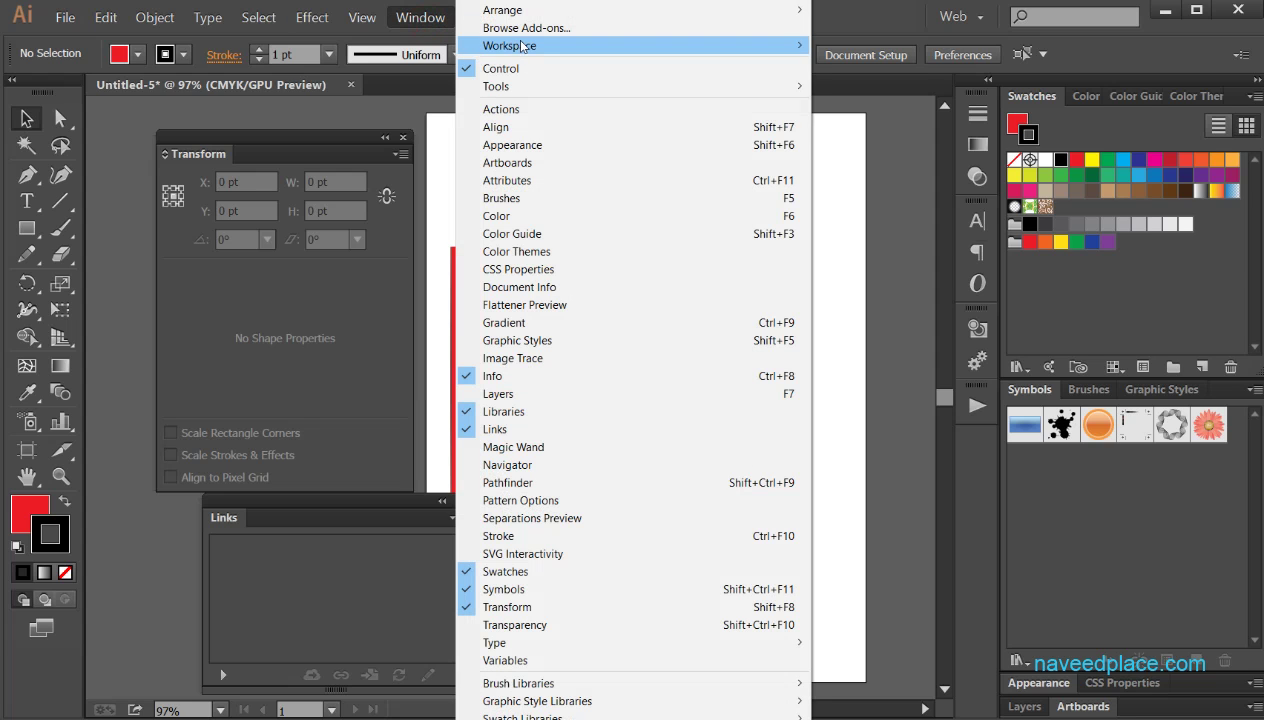
mouse_move(598, 47)
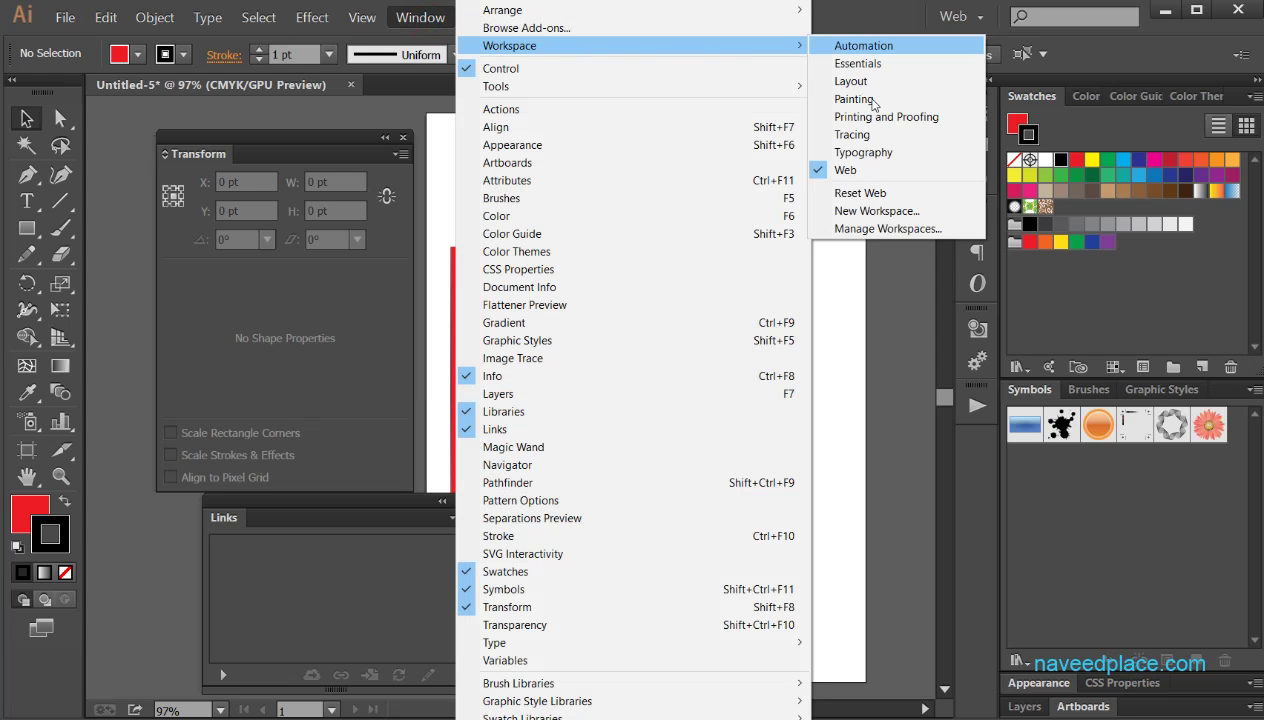
left_click(862, 210)
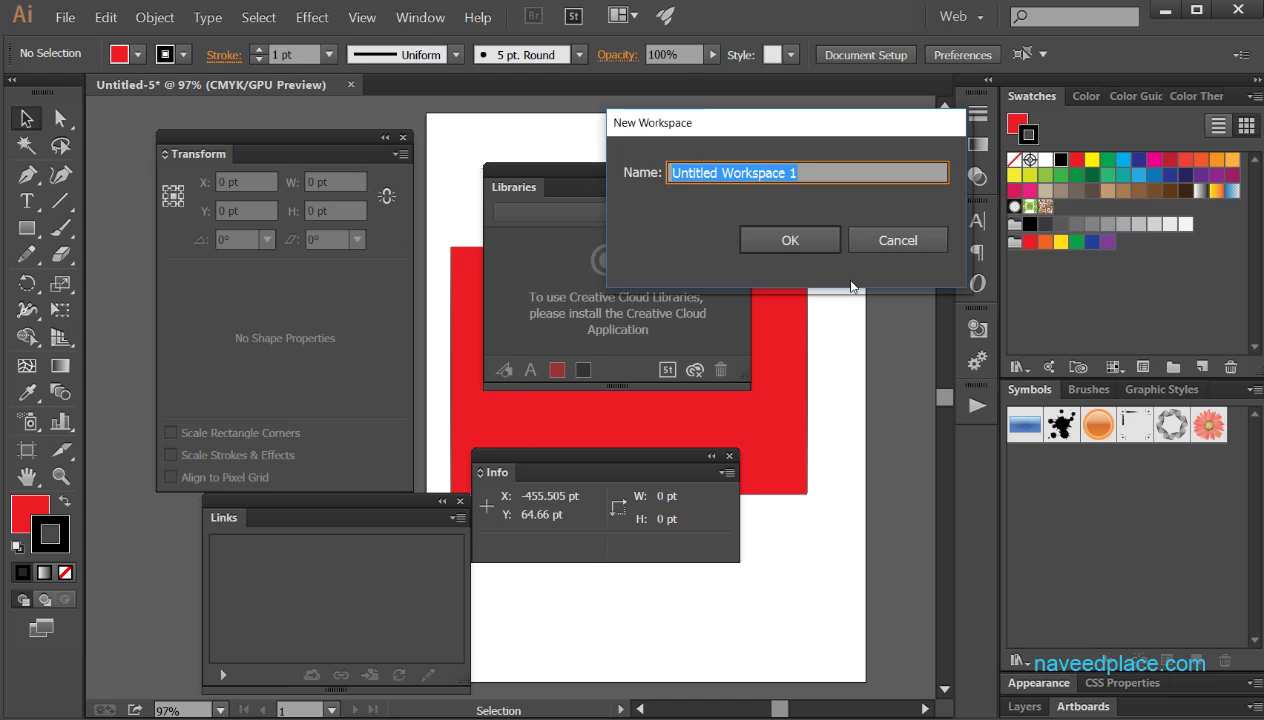
type("naveed")
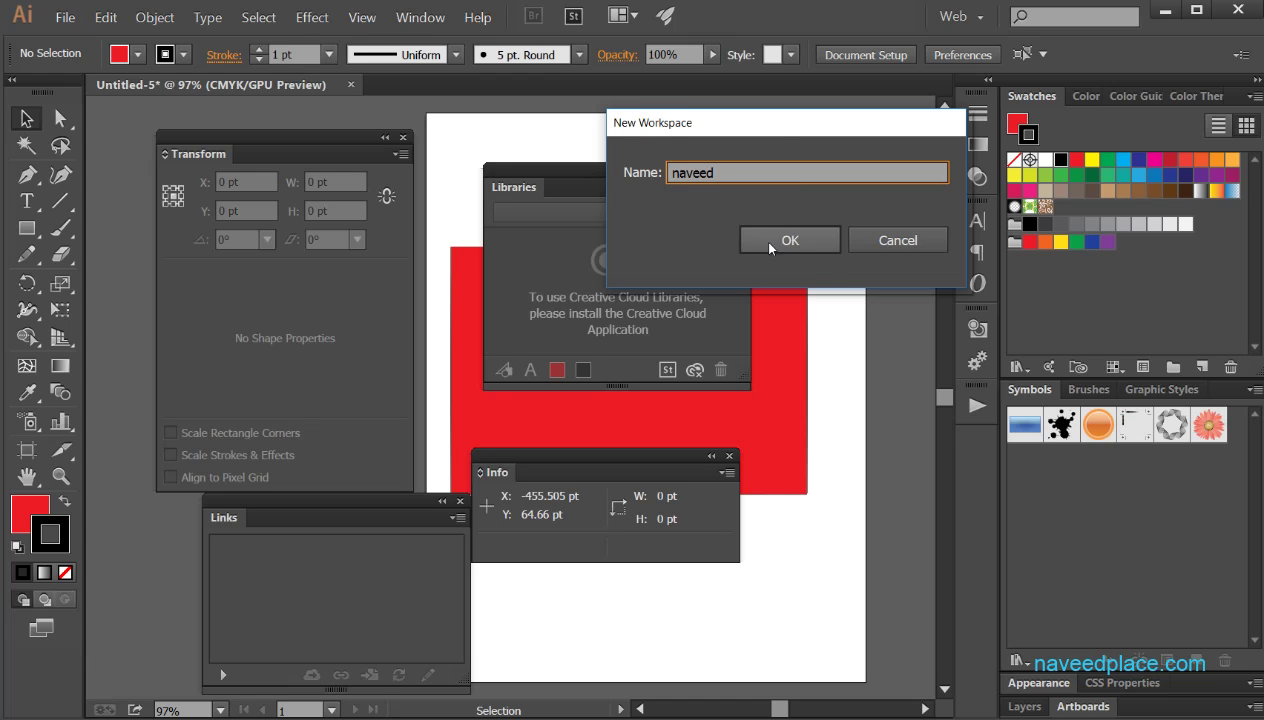
left_click(760, 240)
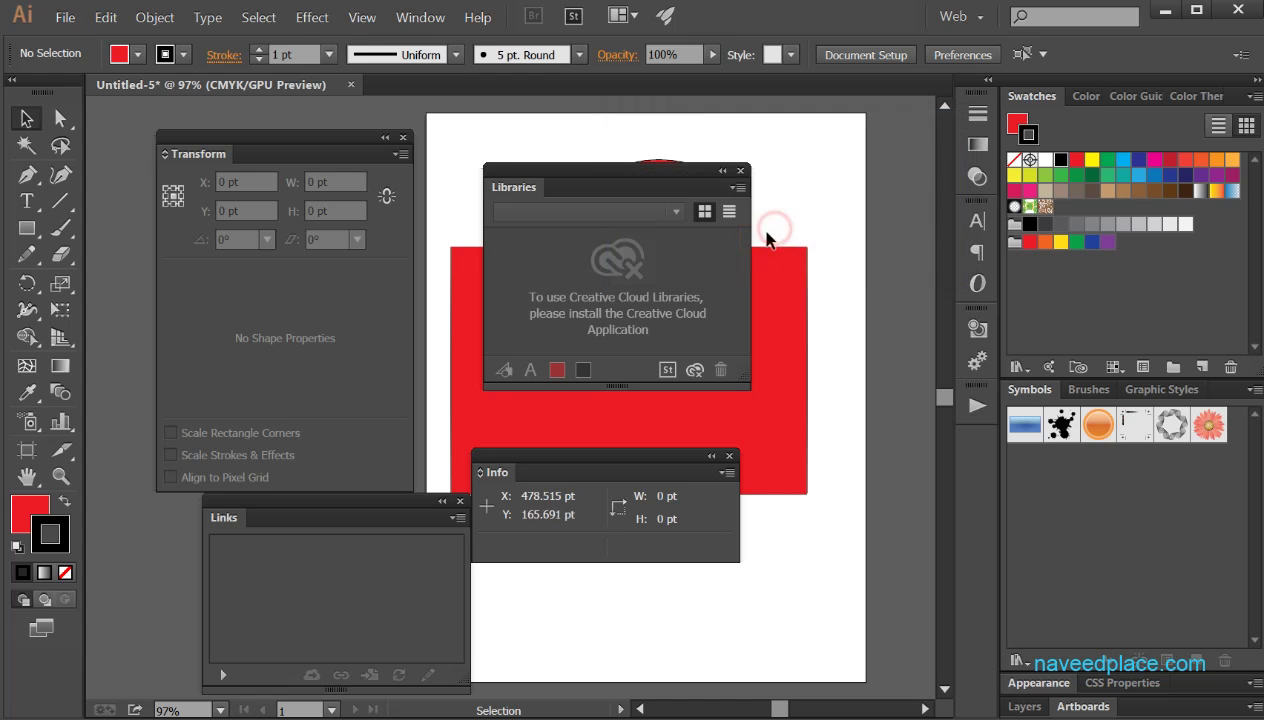
Step: Switch to the Essentials workspace
left_click(428, 19)
mouse_move(513, 46)
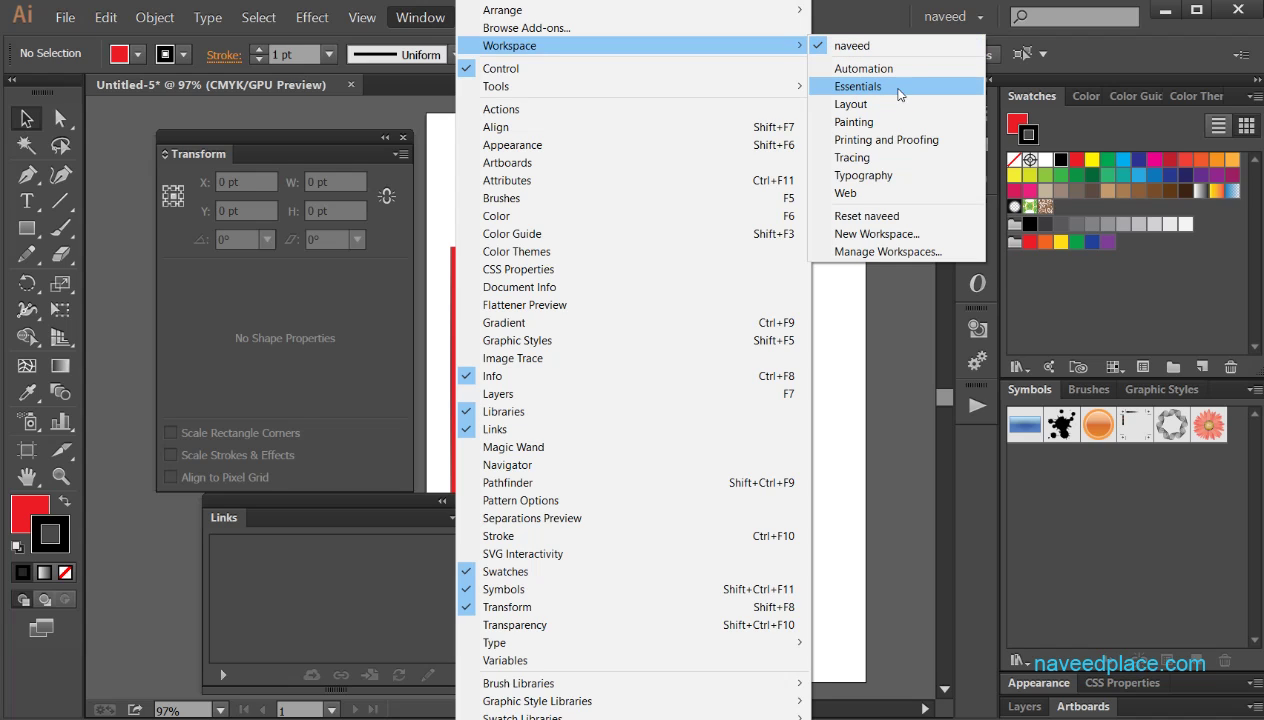
left_click(848, 88)
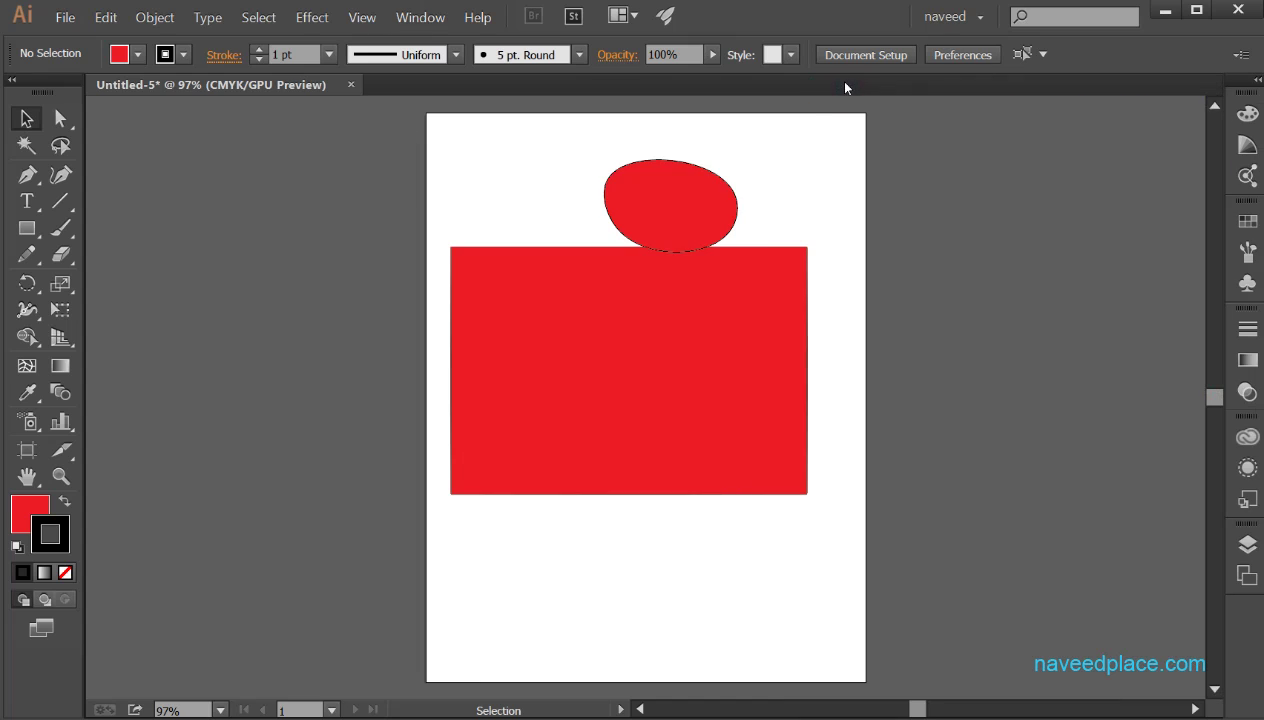
Step: Toggle the Control panel off, on, and off again from the Window menu
left_click(420, 17)
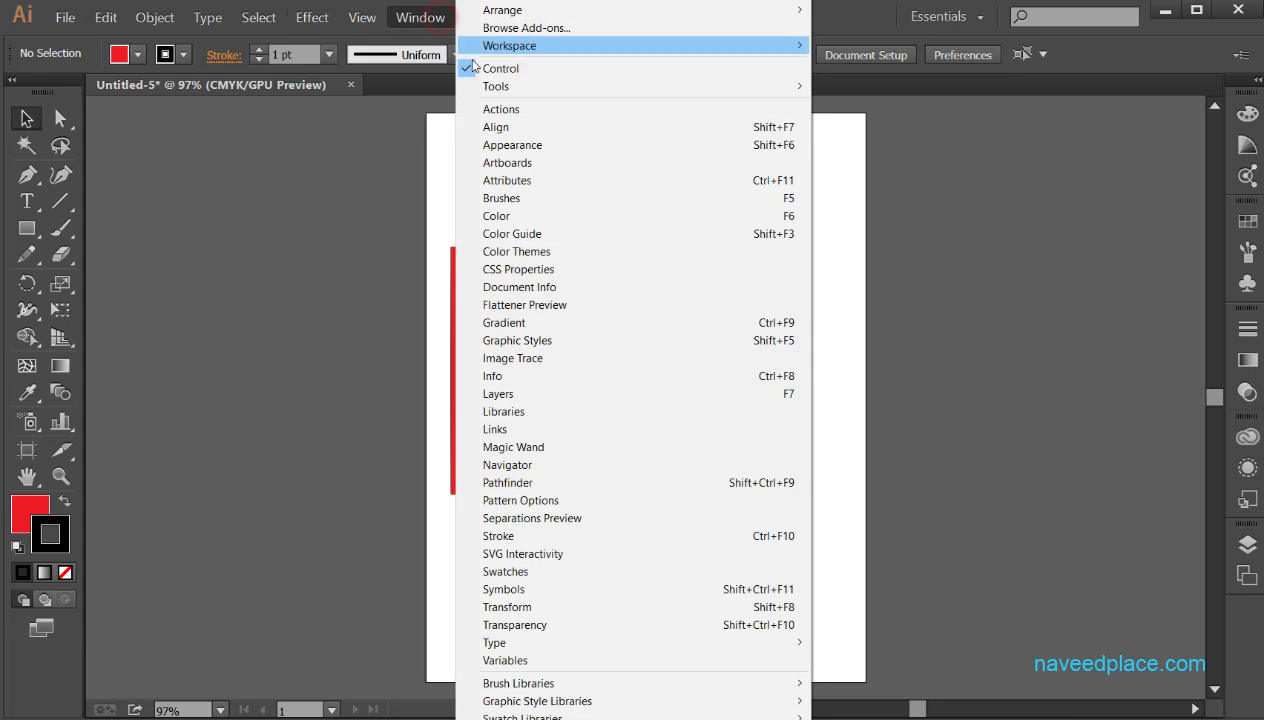
mouse_move(777, 48)
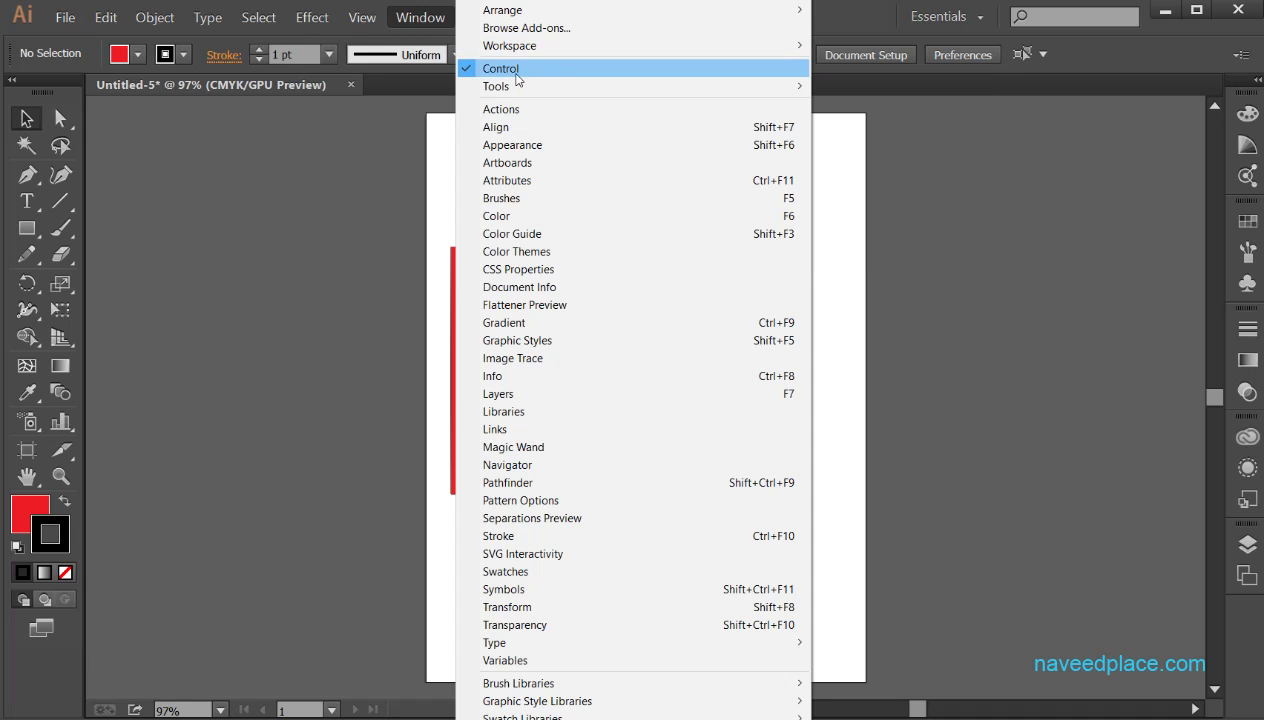
mouse_move(510, 90)
left_click(548, 72)
left_click(432, 22)
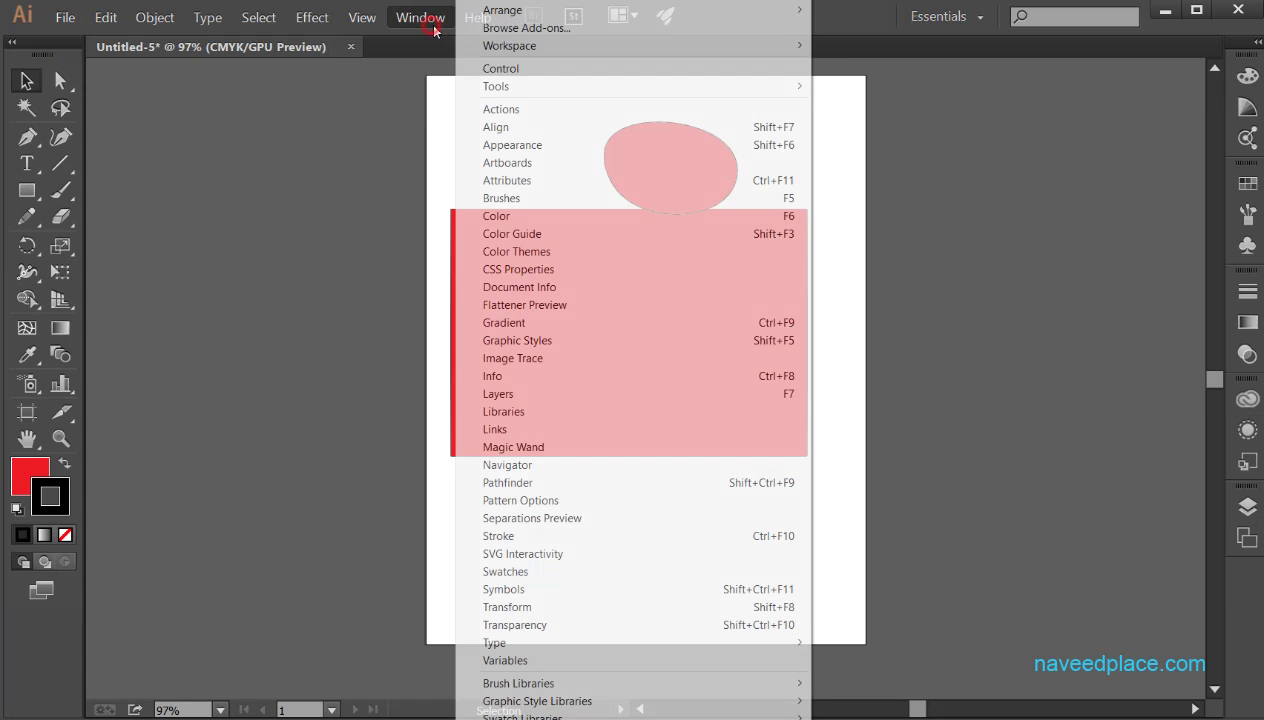
left_click(519, 69)
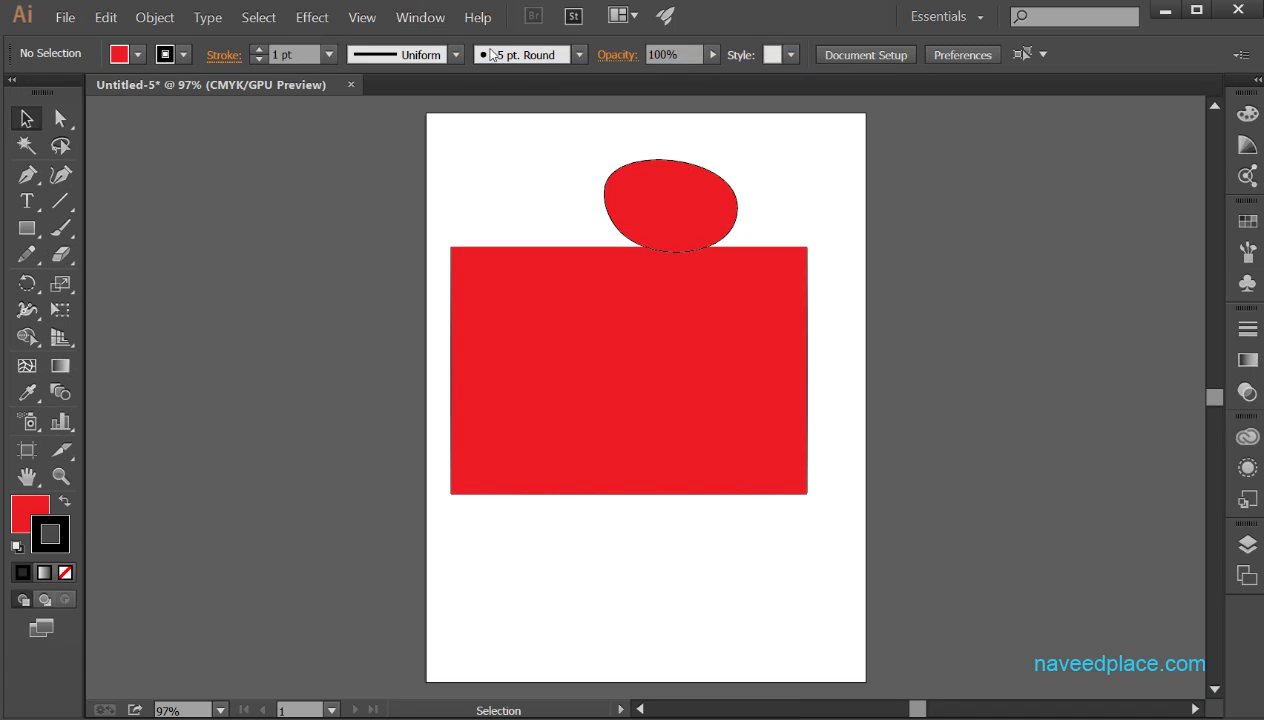
left_click(428, 20)
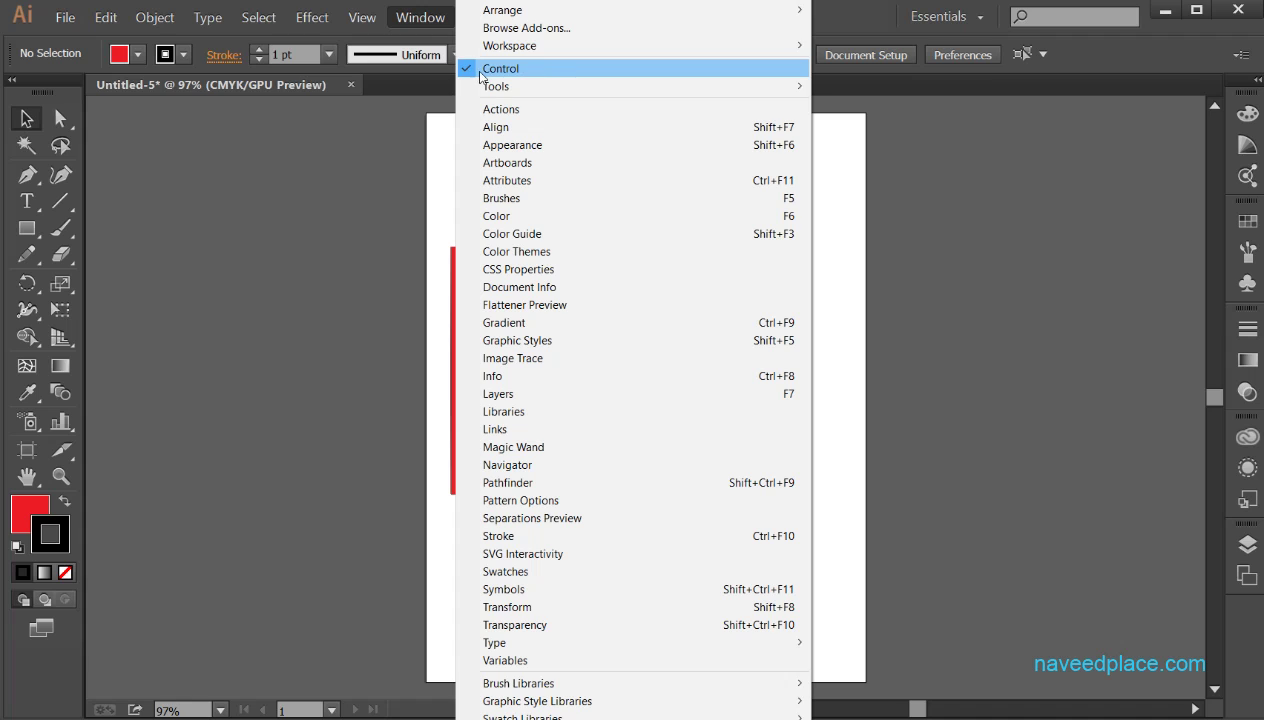
left_click(545, 70)
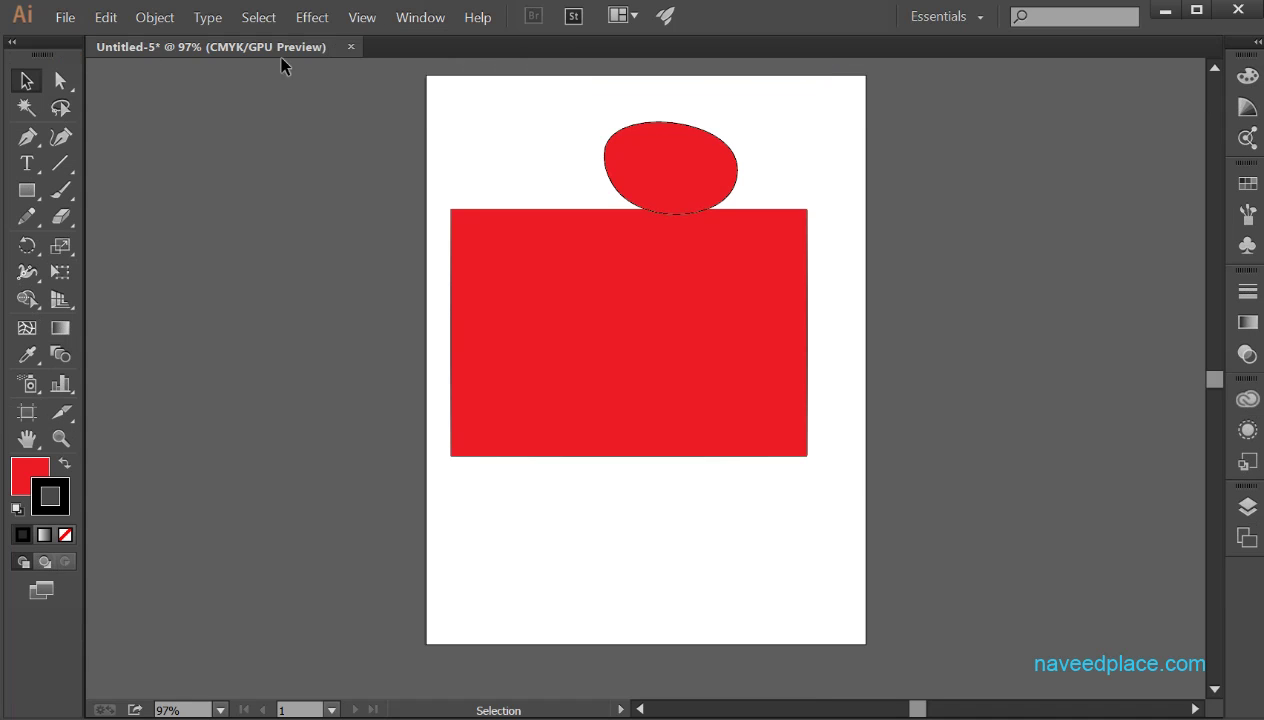
Step: Select the red rectangle and turn the Control panel back on to show its options
left_click(636, 348)
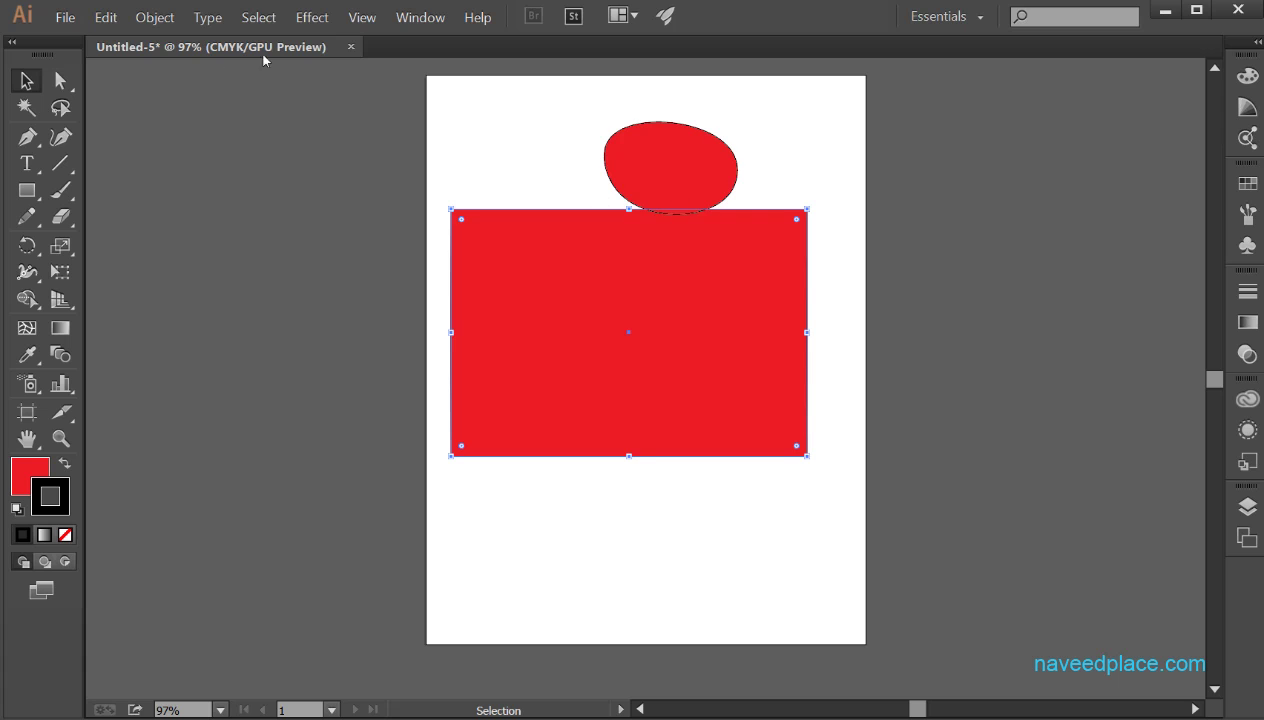
left_click(420, 17)
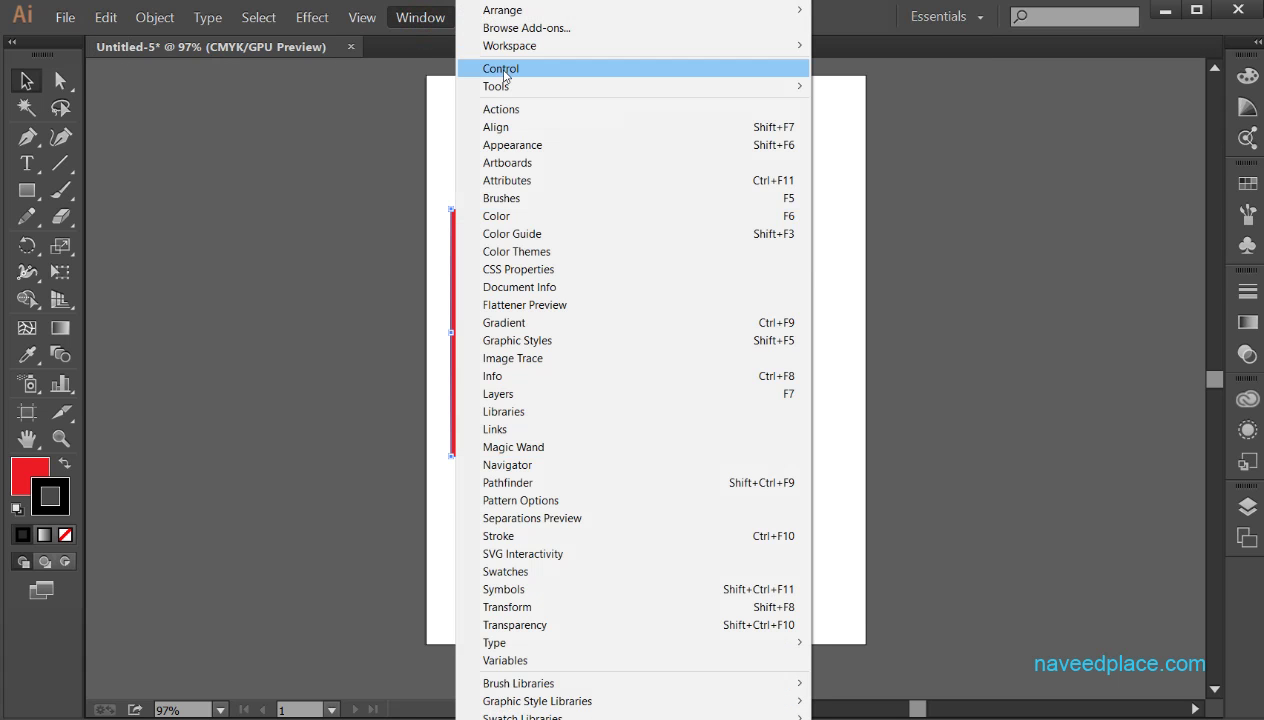
left_click(501, 70)
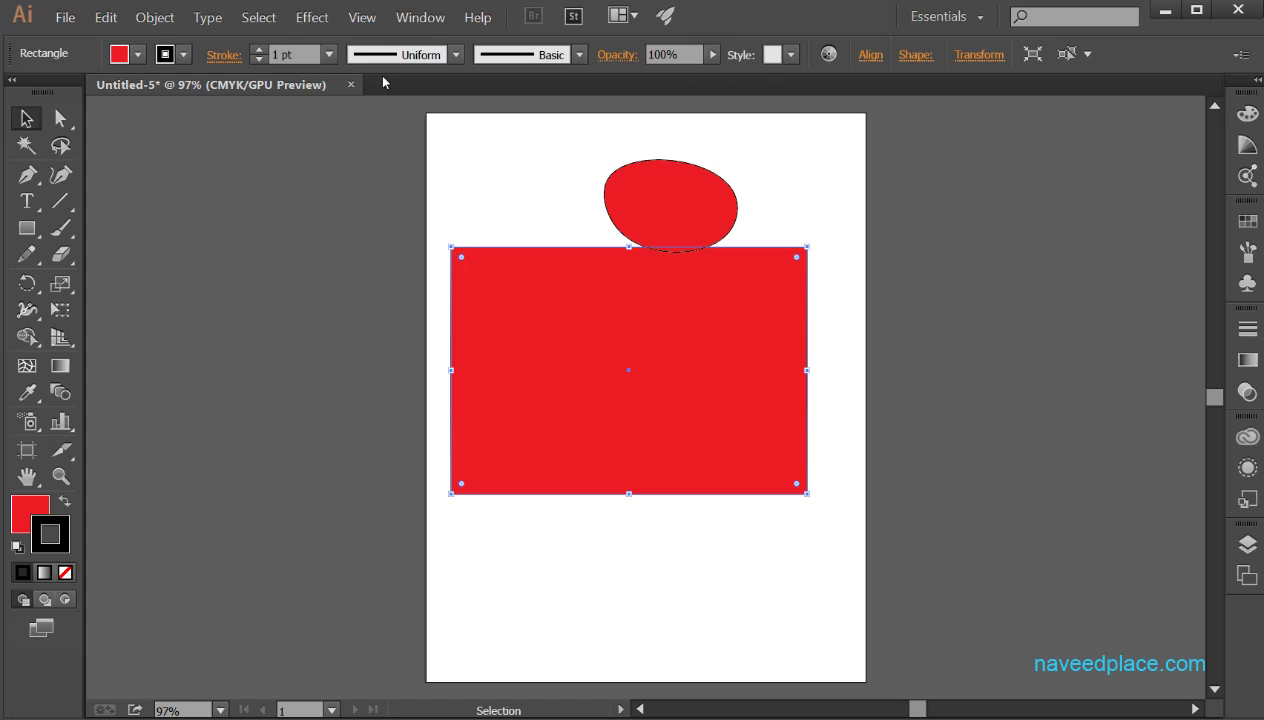
left_click(420, 17)
mouse_move(492, 88)
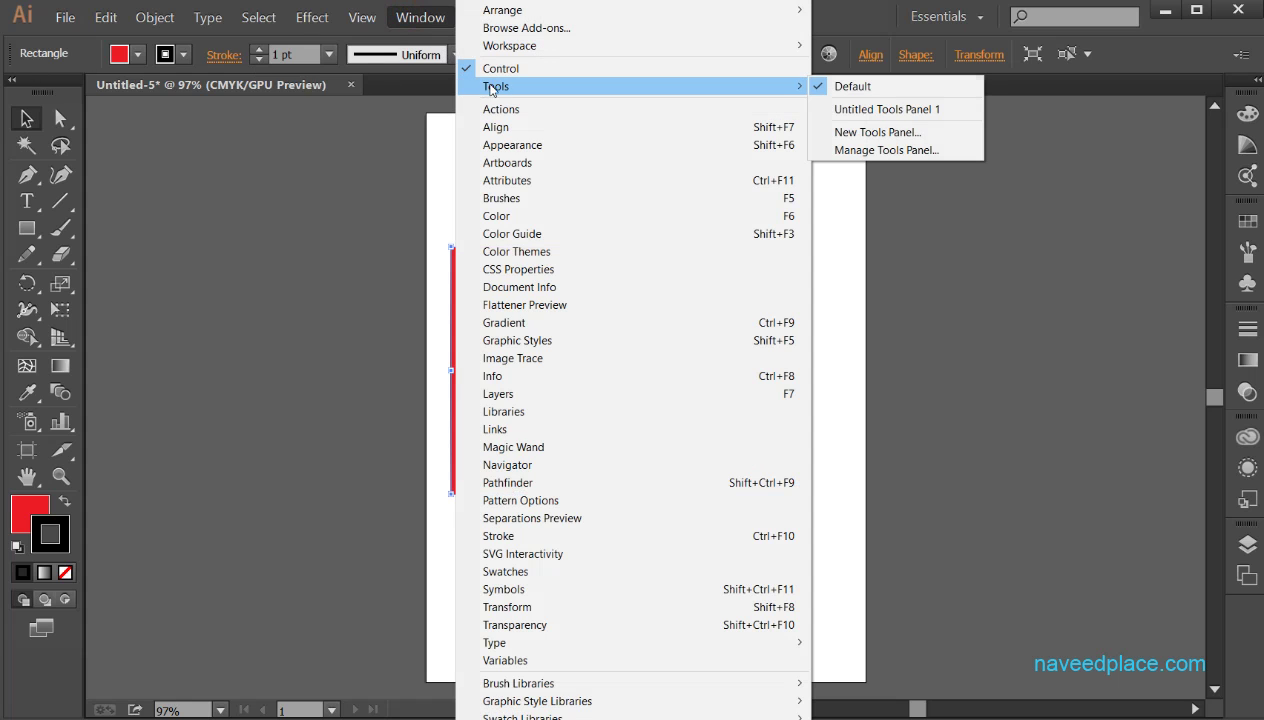
left_click(852, 88)
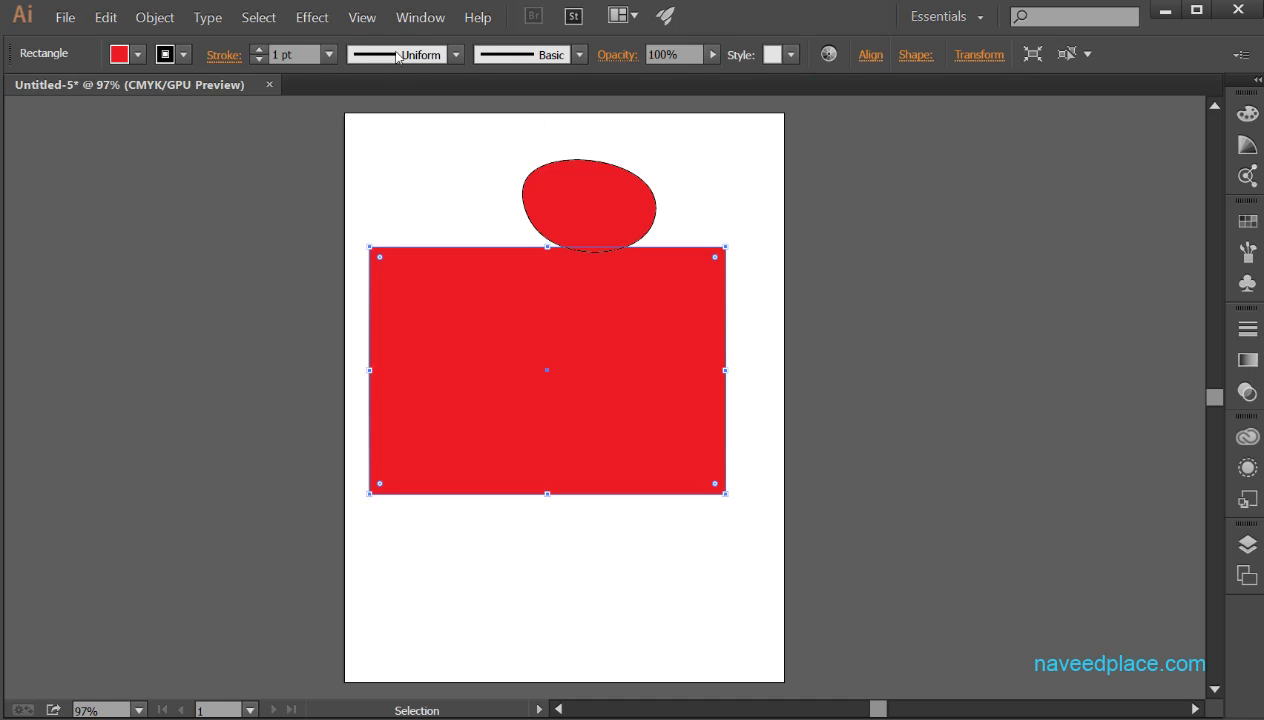
left_click(420, 18)
mouse_move(615, 90)
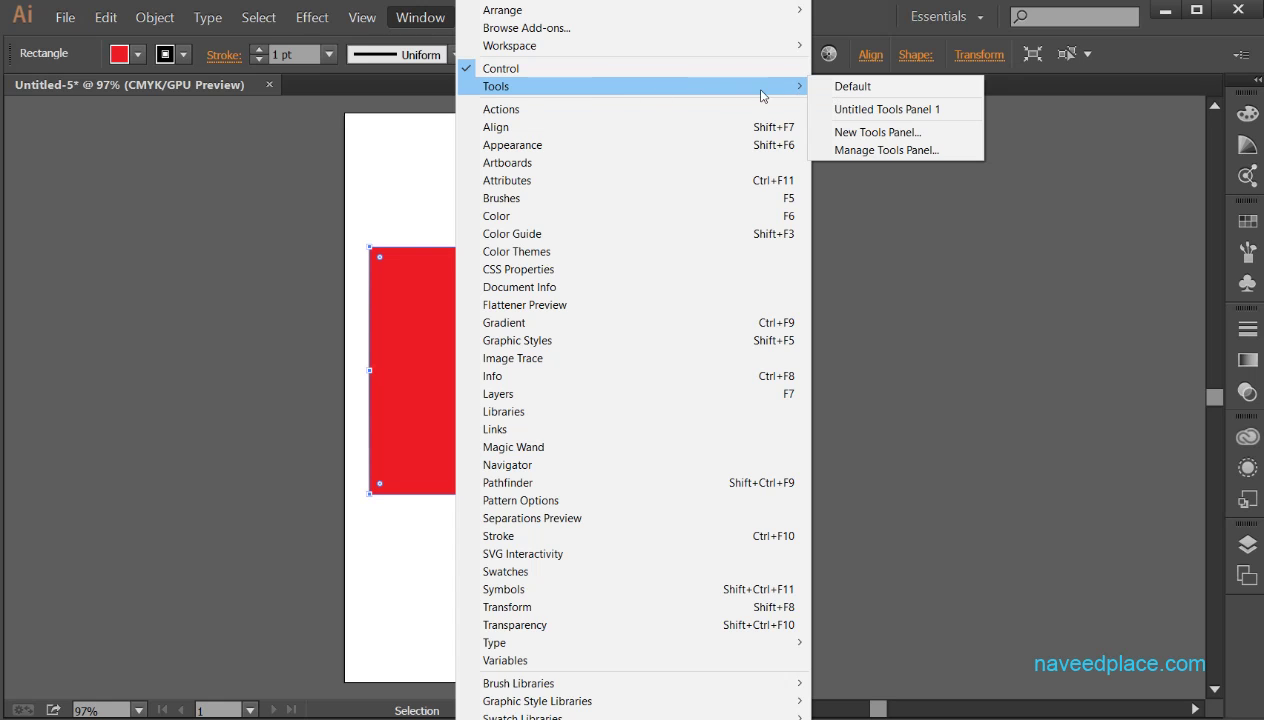
left_click(833, 92)
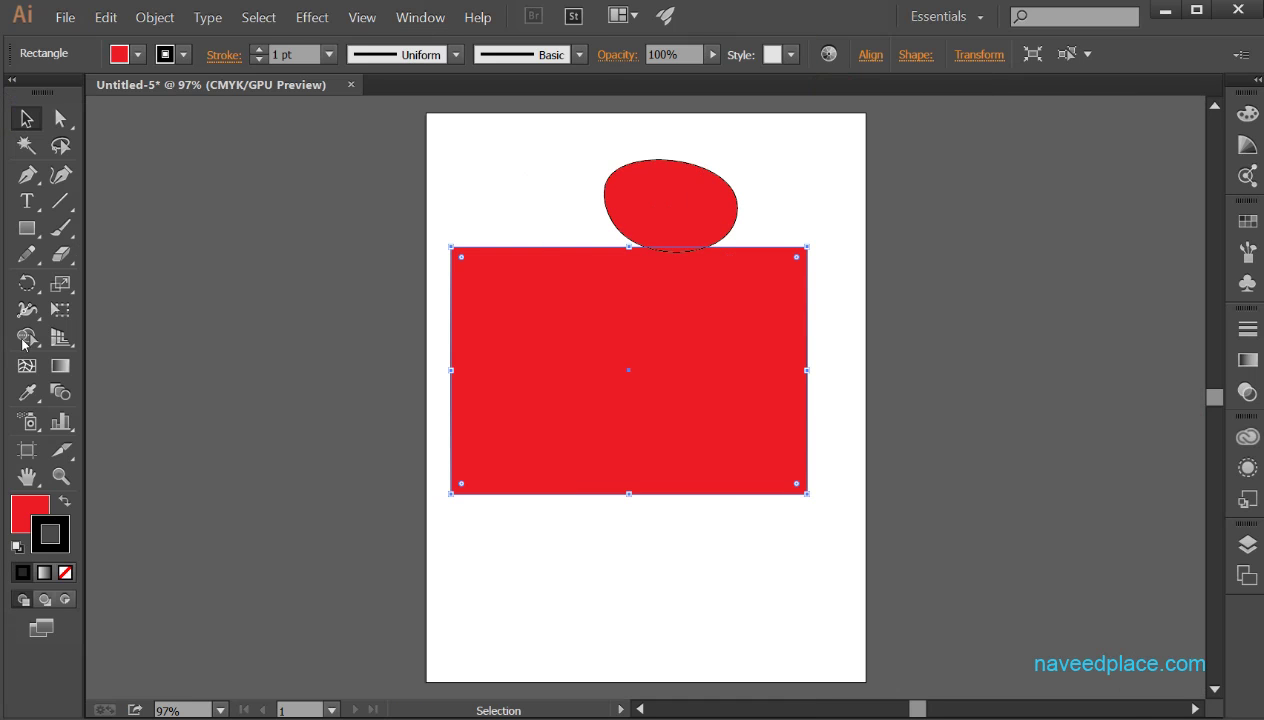
Step: Open the Actions panel showing the Default Actions set
left_click(424, 29)
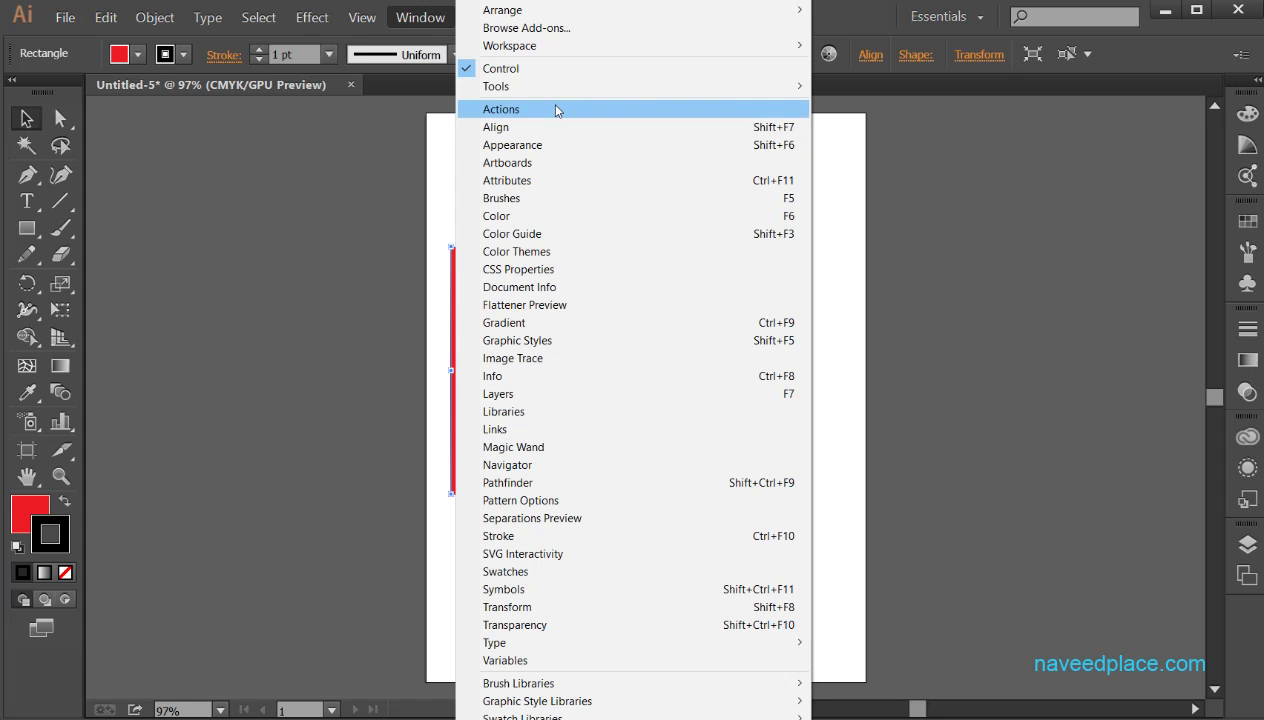
left_click(251, 196)
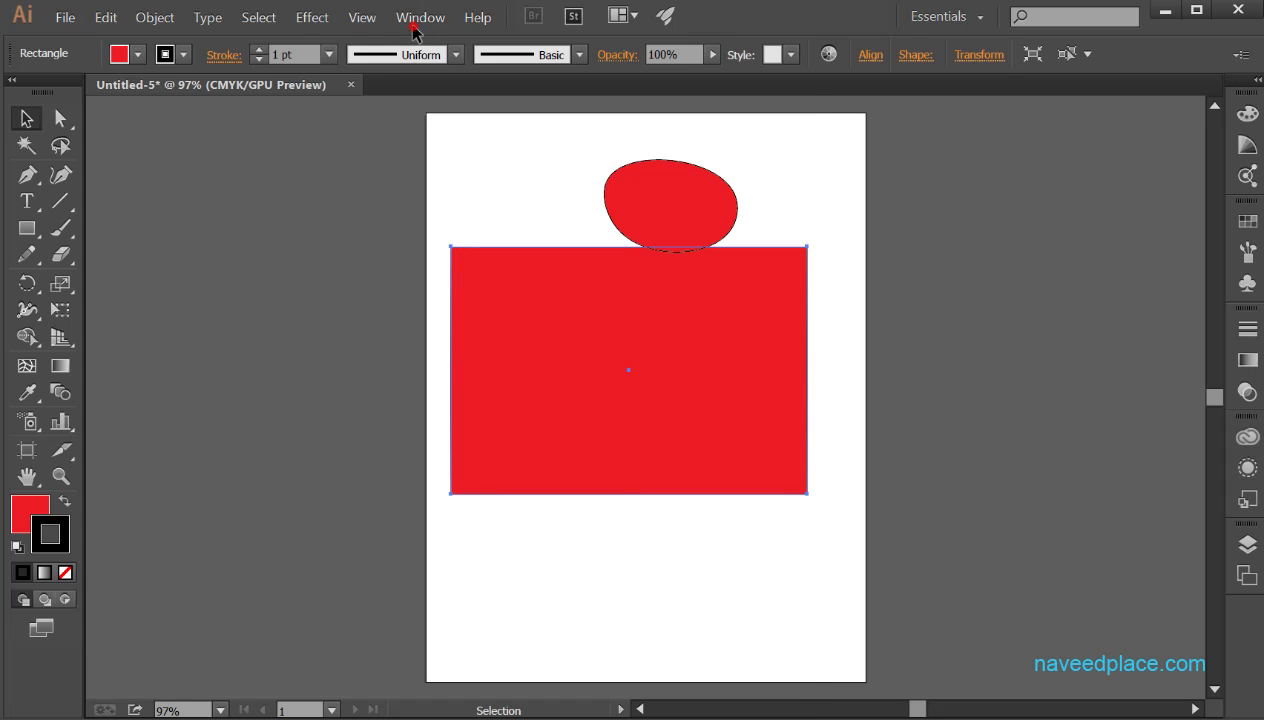
left_click(414, 20)
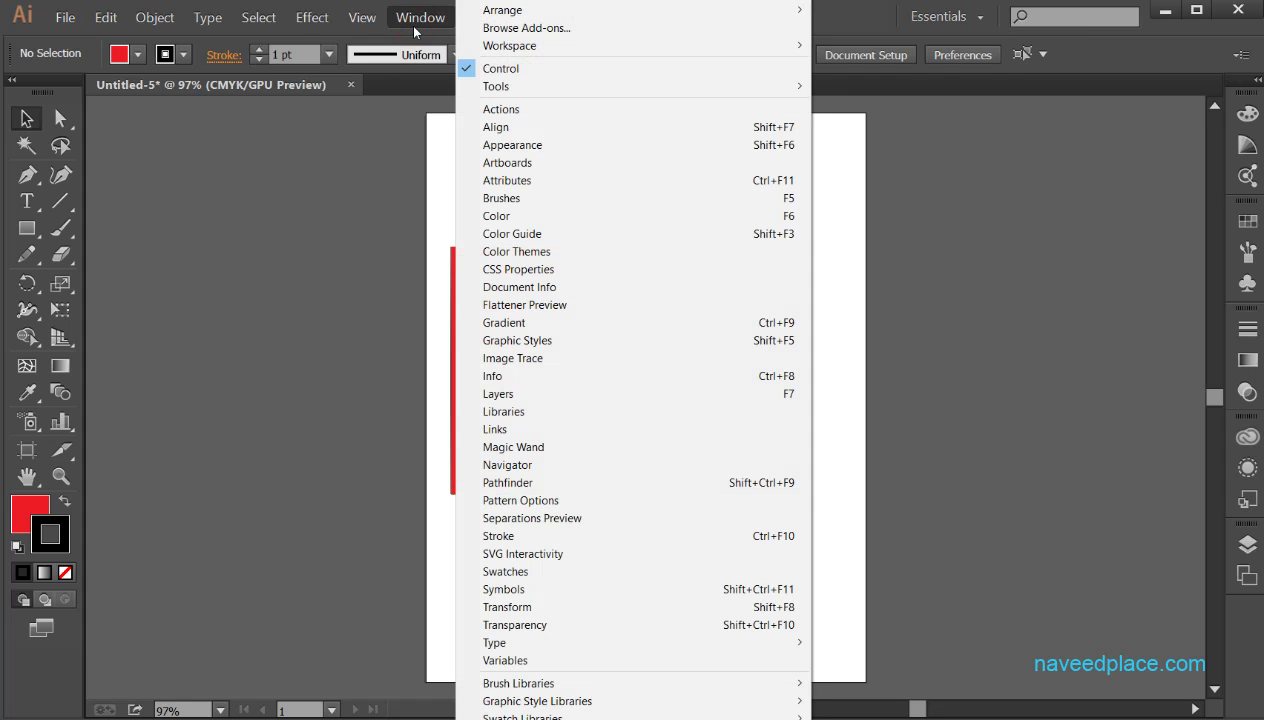
left_click(515, 110)
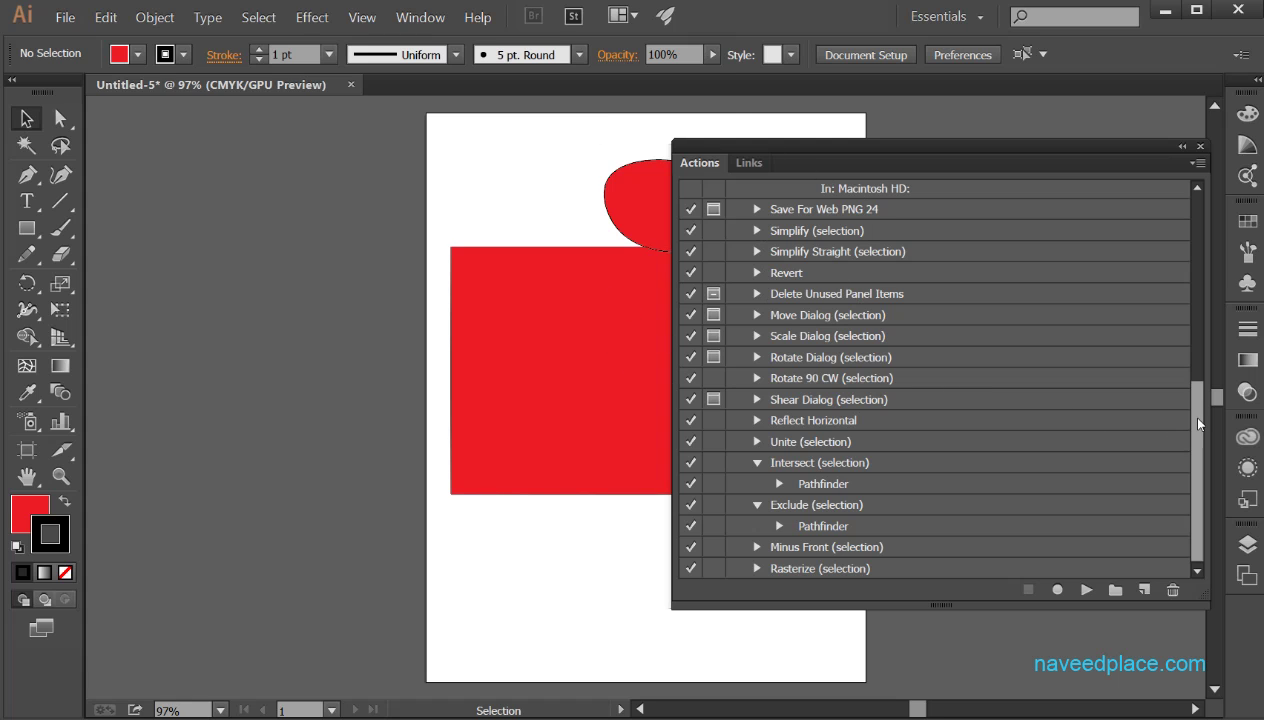
mouse_move(1197, 416)
left_mouse_down()
mouse_move(1198, 345)
mouse_move(1162, 188)
left_mouse_up()
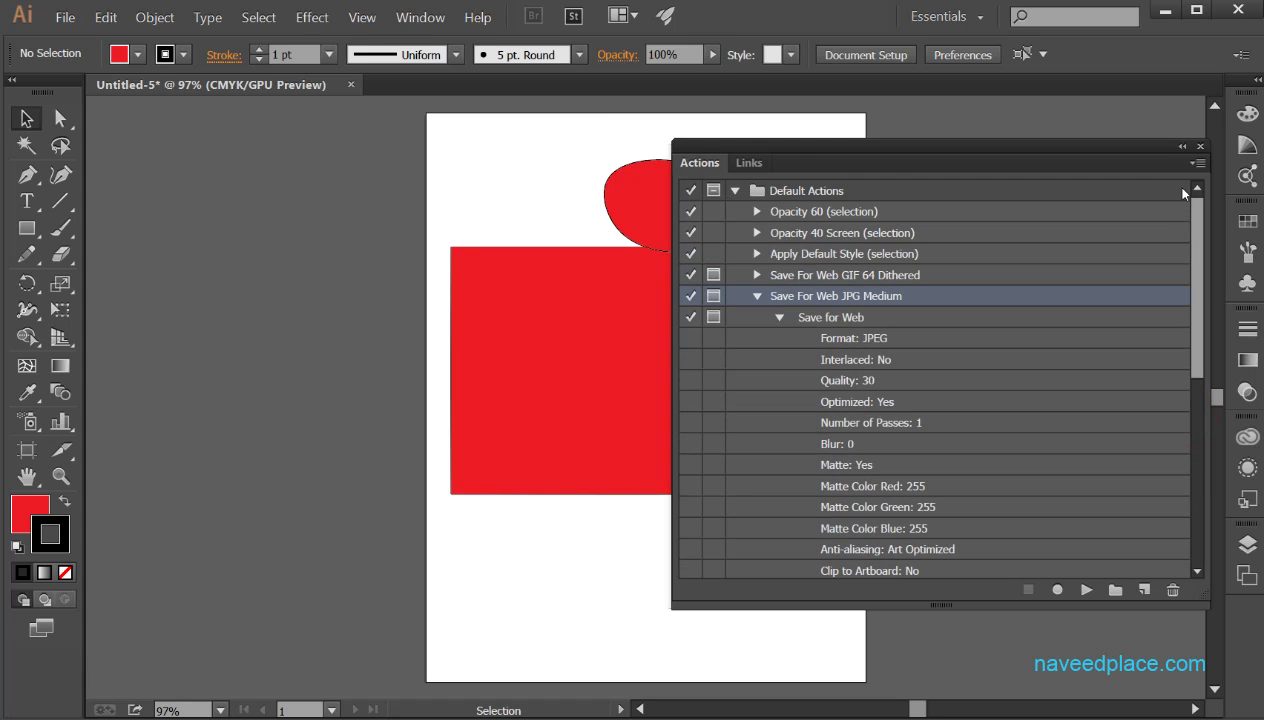
Step: Collapse the Save For Web JPG Medium action and scroll through the action list
left_click(756, 296)
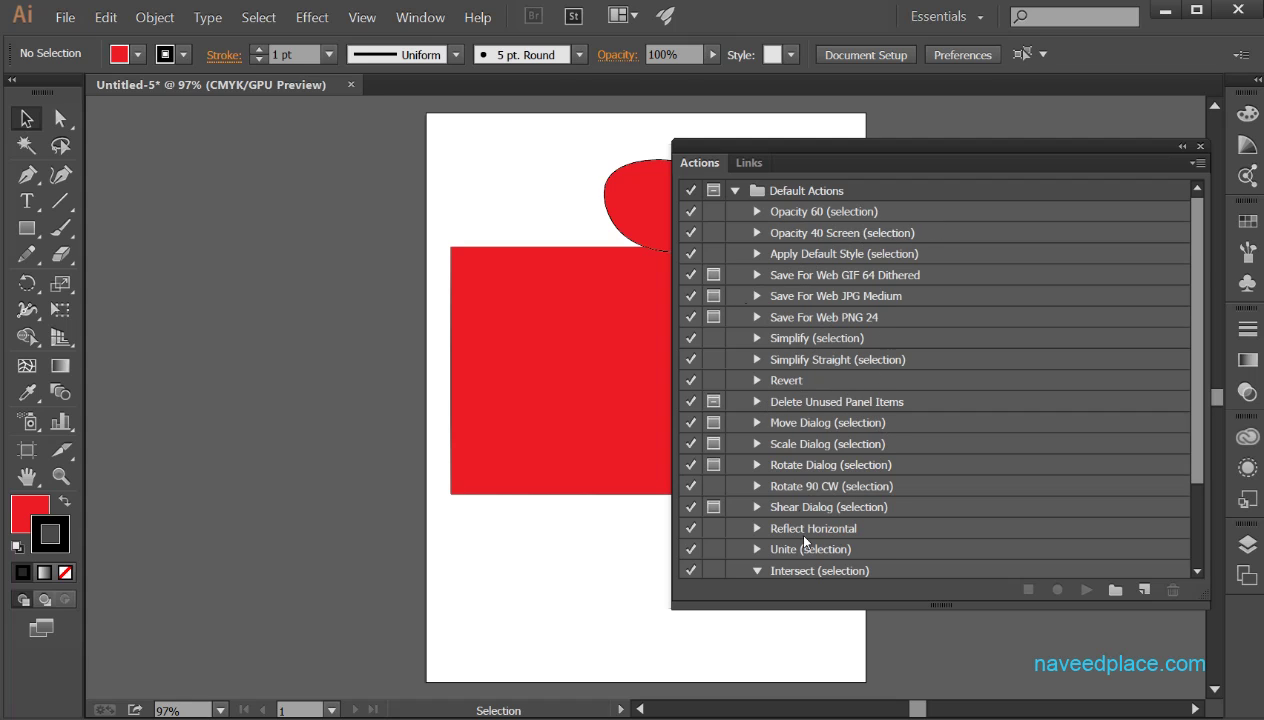
scroll(805, 542, "down", 3)
scroll(781, 381, "up", 3)
Step: Drag the red rectangle left past the artboard edge, stretch it taller, and select the Move Dialog (selection) action
left_click(424, 18)
left_click(397, 218)
left_click_drag(533, 350, 286, 340)
scroll(308, 341, "up", 2)
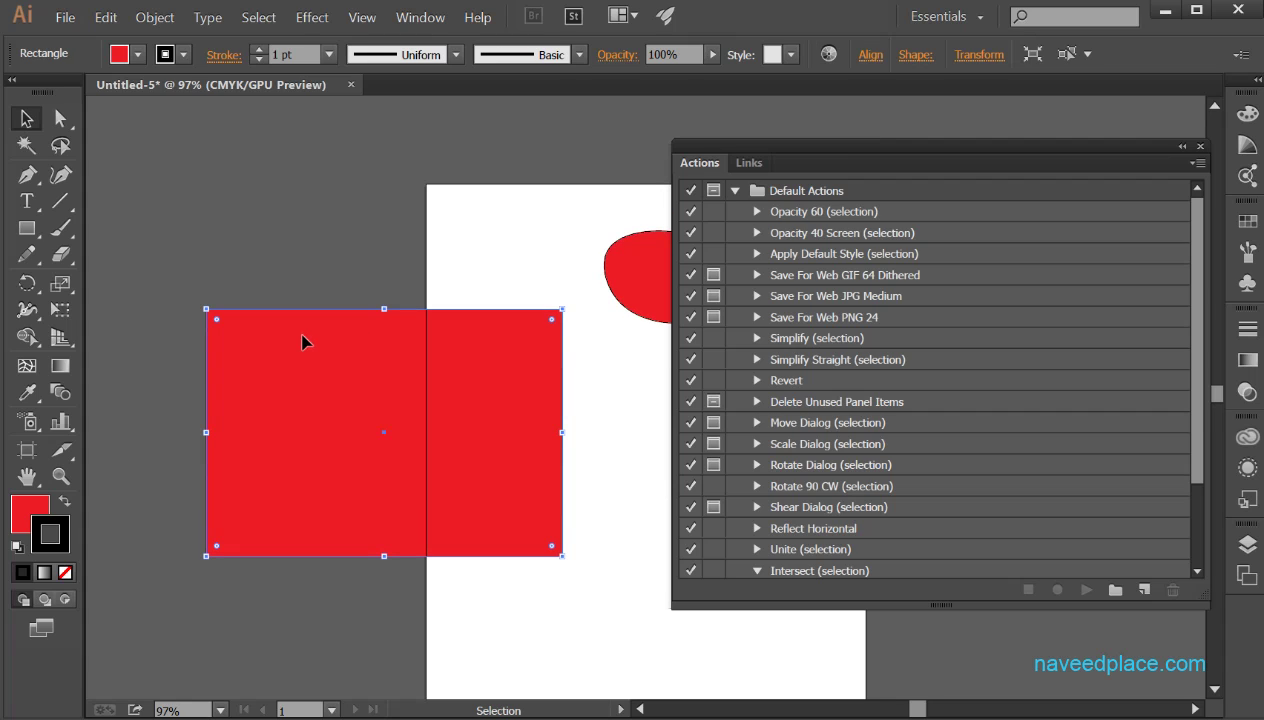
left_click_drag(384, 310, 384, 226)
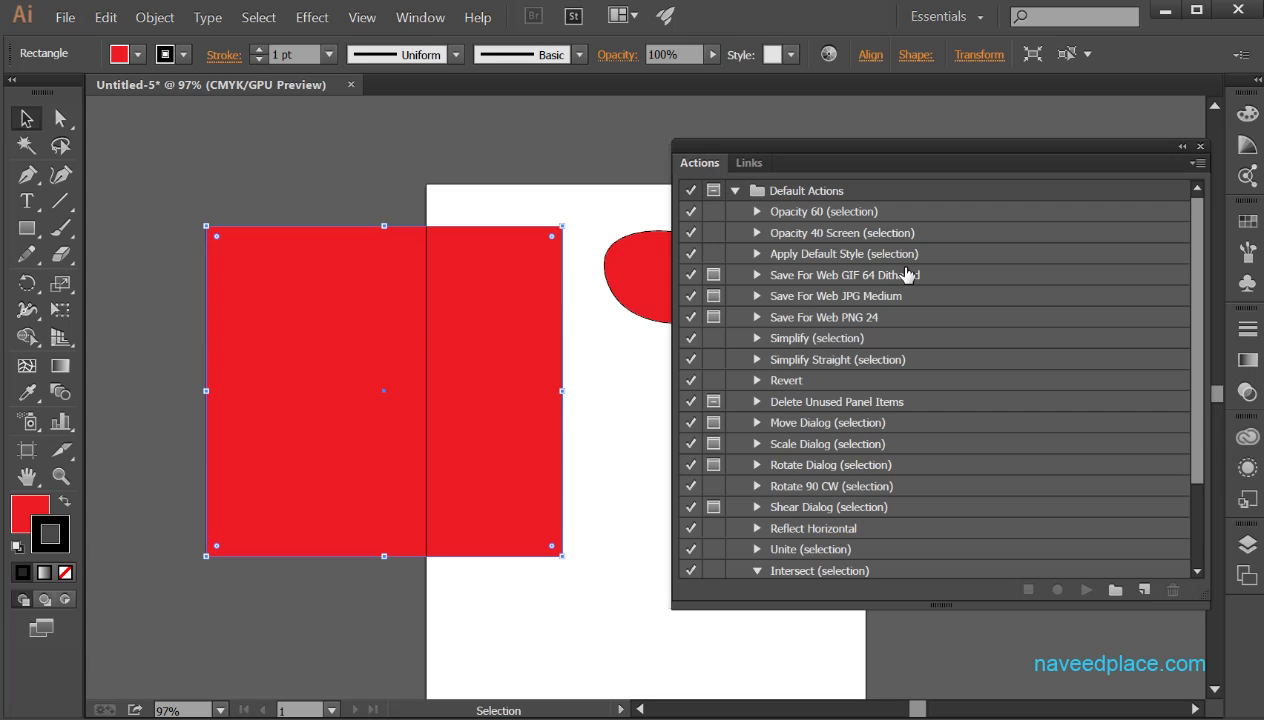
left_click(782, 399)
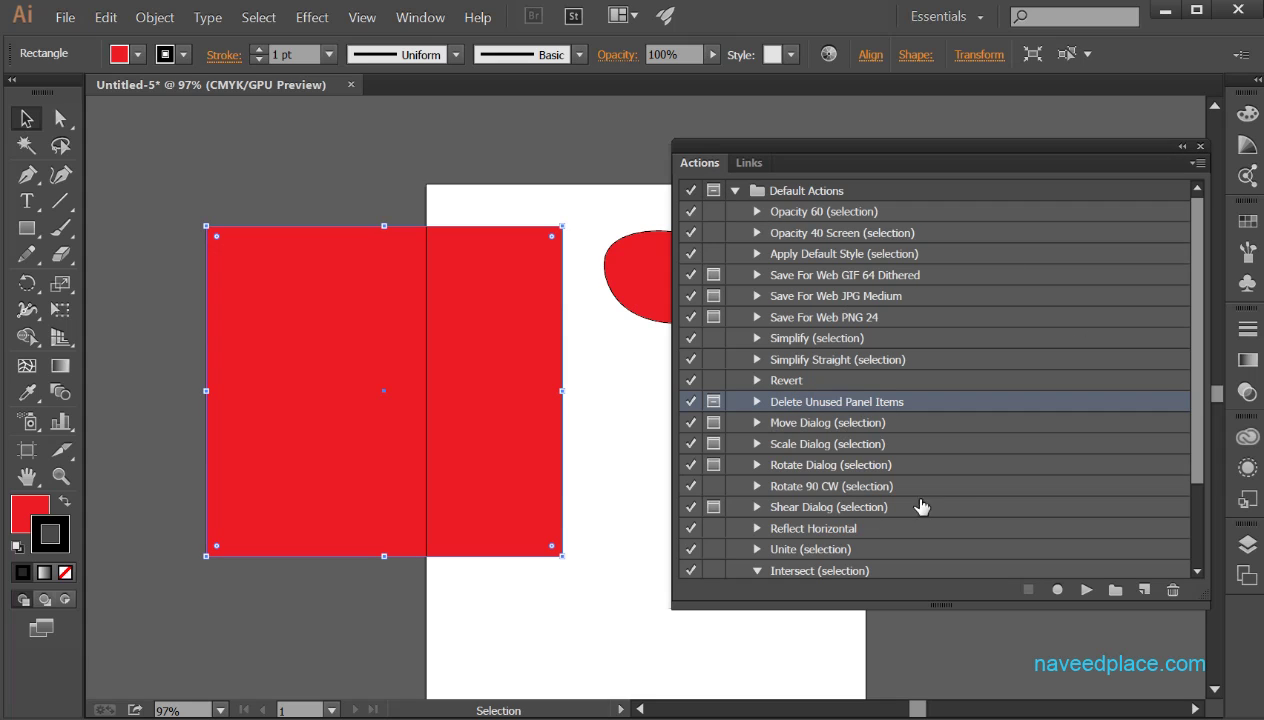
left_click(795, 423)
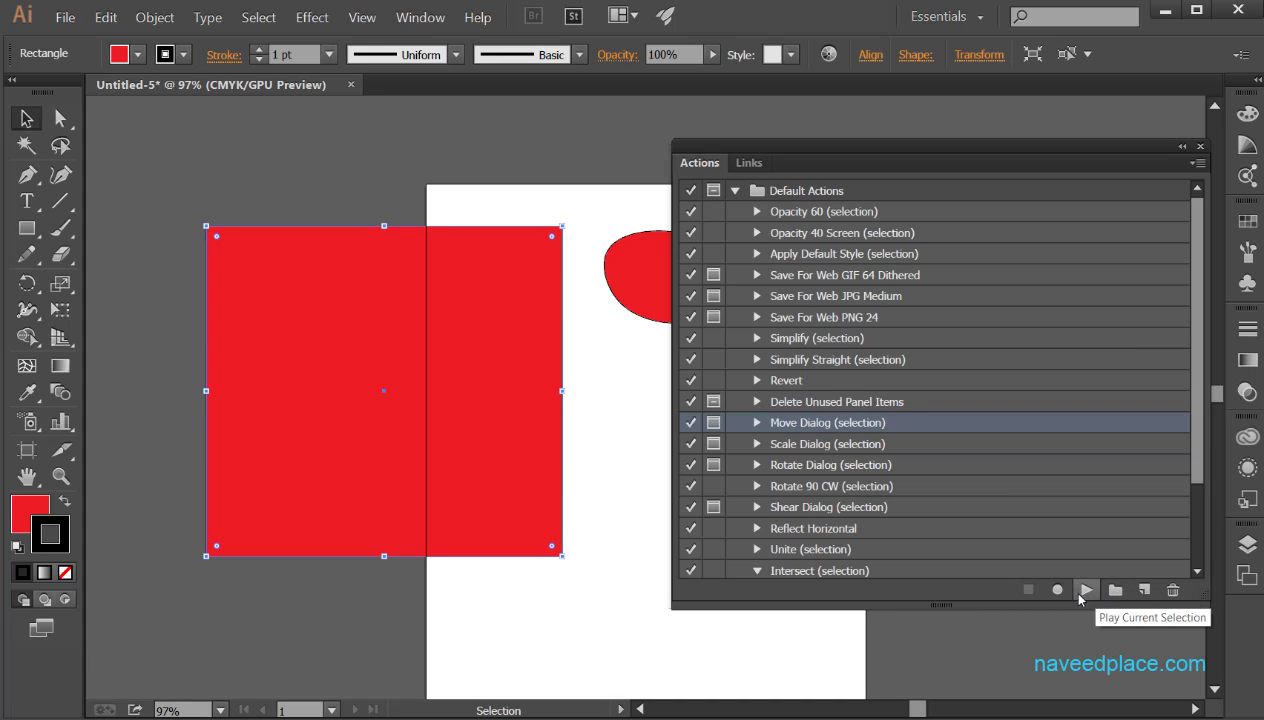
Step: Record four drag moves of the red rectangle into Move Dialog, then collapse the Actions panel to icons
left_click(1051, 594)
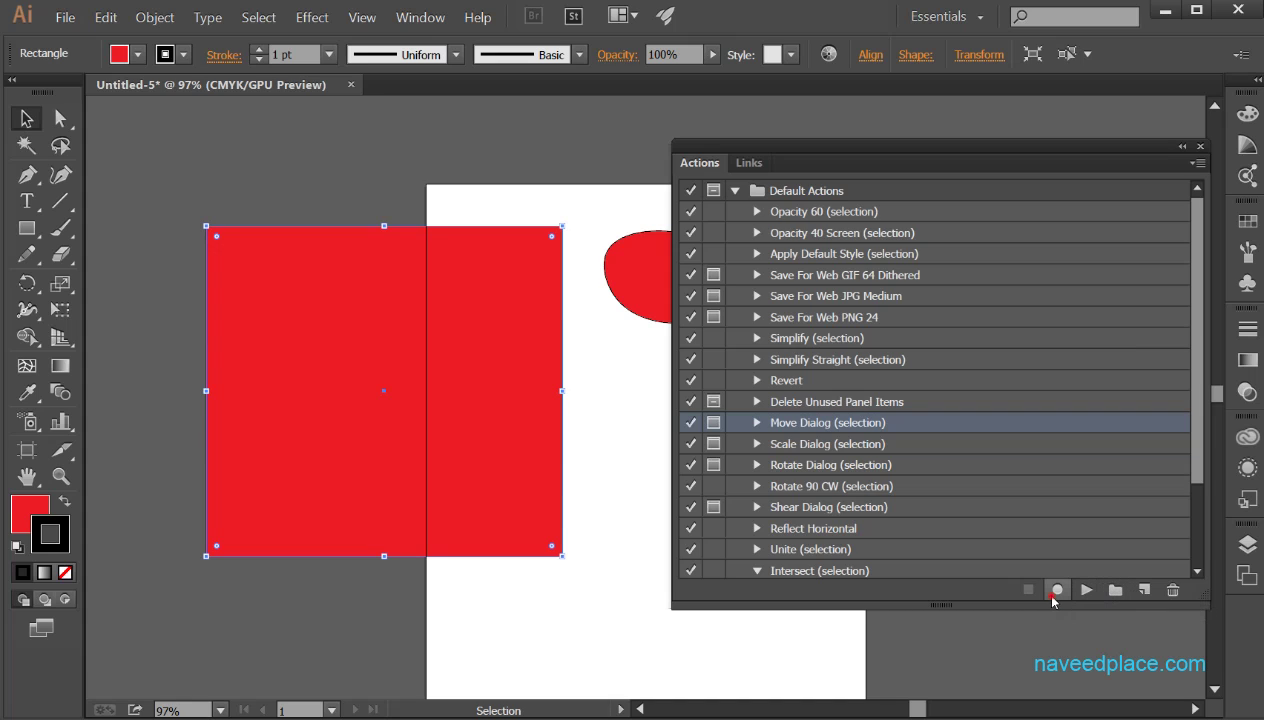
left_click_drag(467, 355, 447, 283)
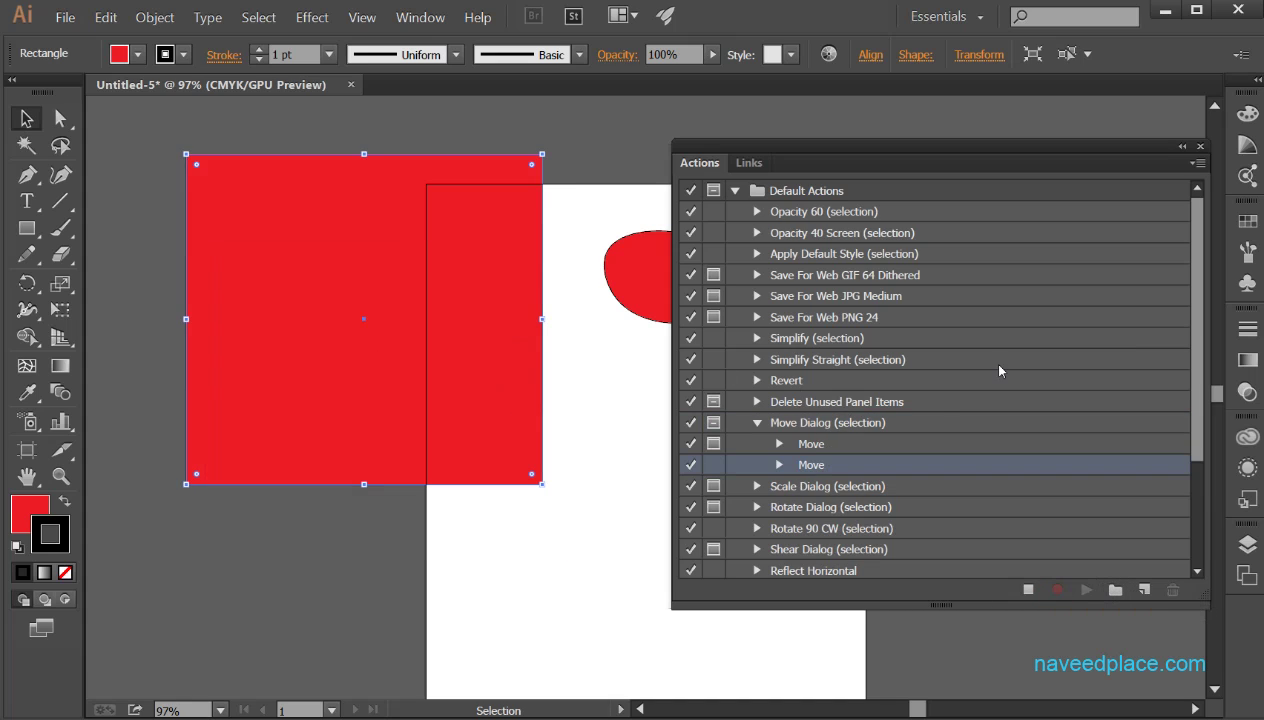
left_click_drag(451, 376, 451, 429)
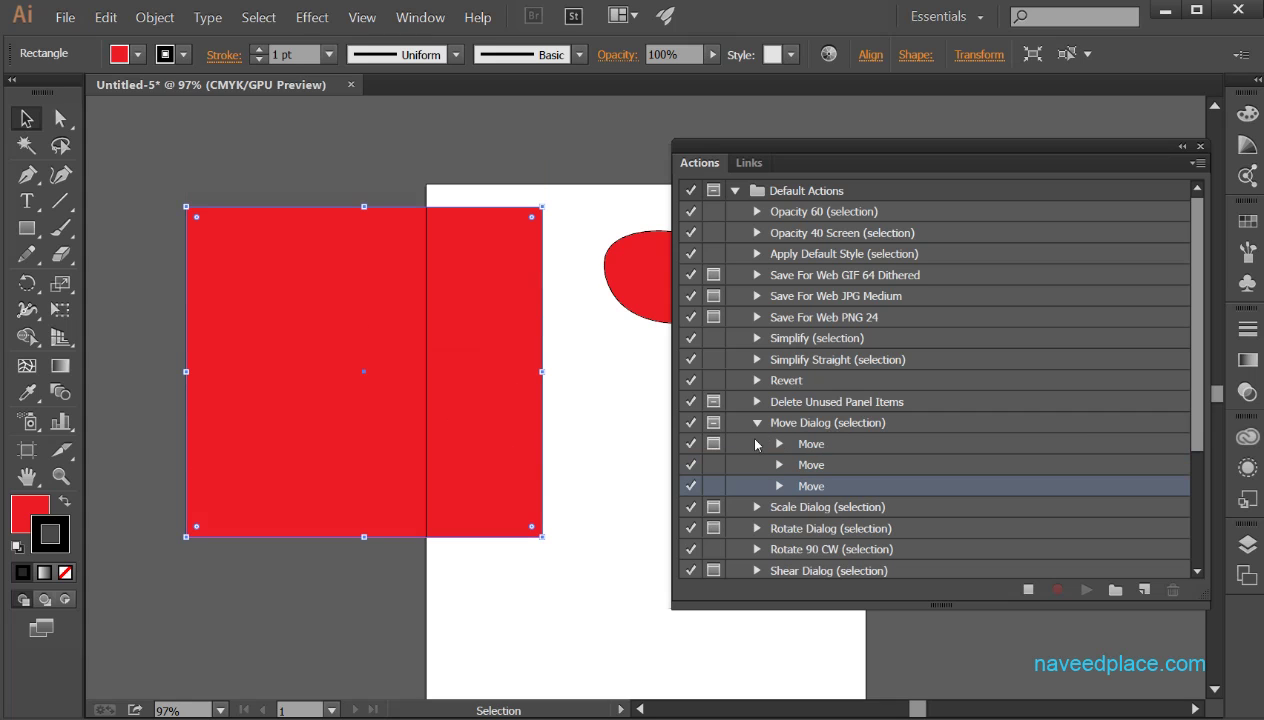
left_click_drag(363, 401, 415, 476)
left_click_drag(336, 412, 243, 410)
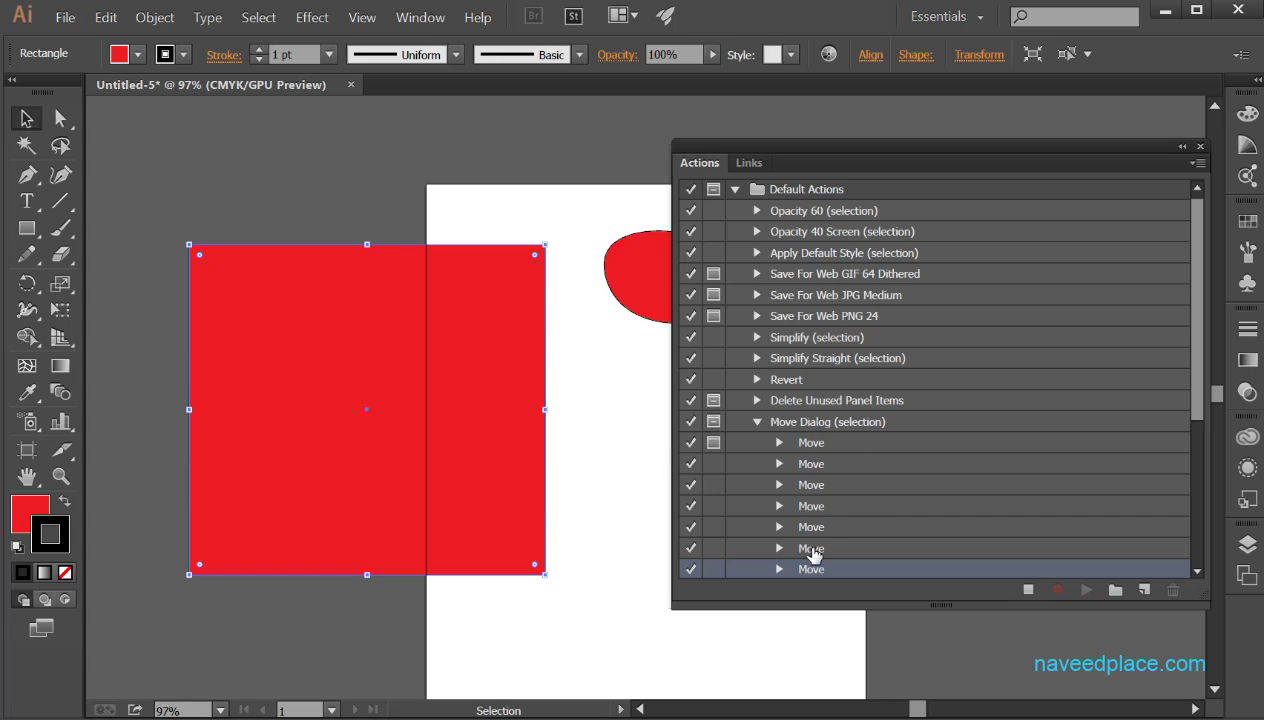
left_click(1028, 590)
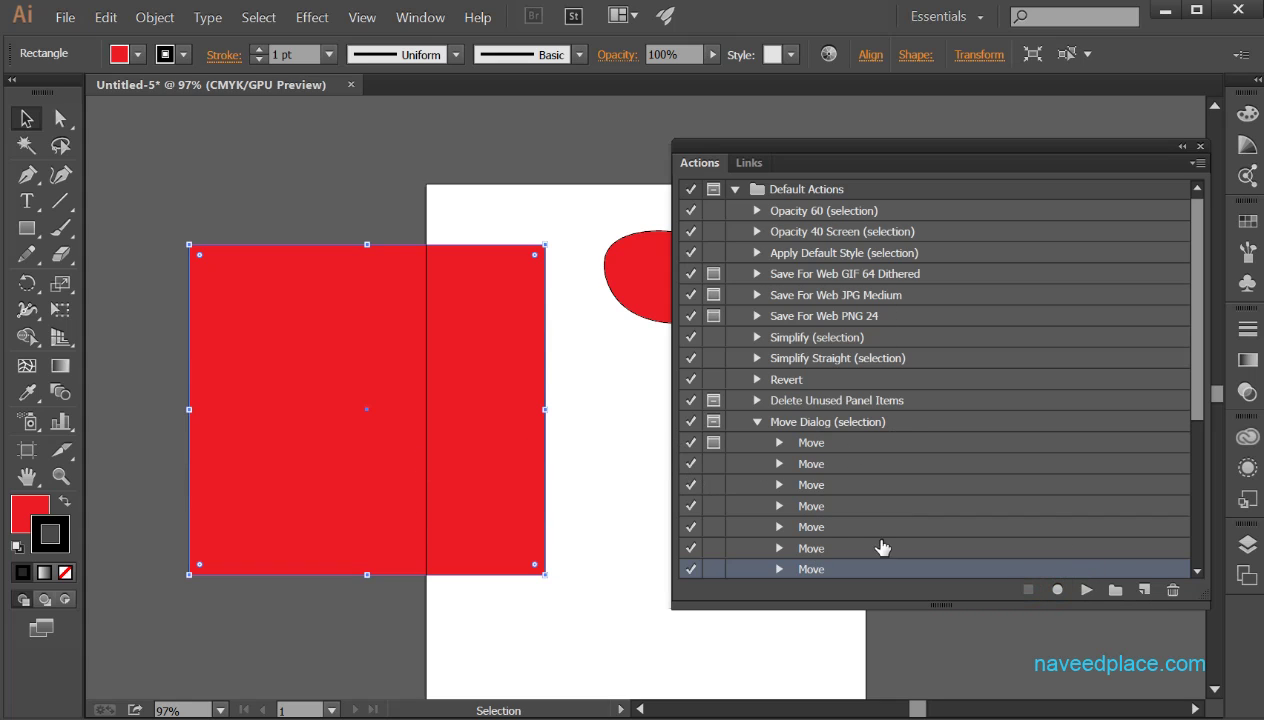
left_click(420, 17)
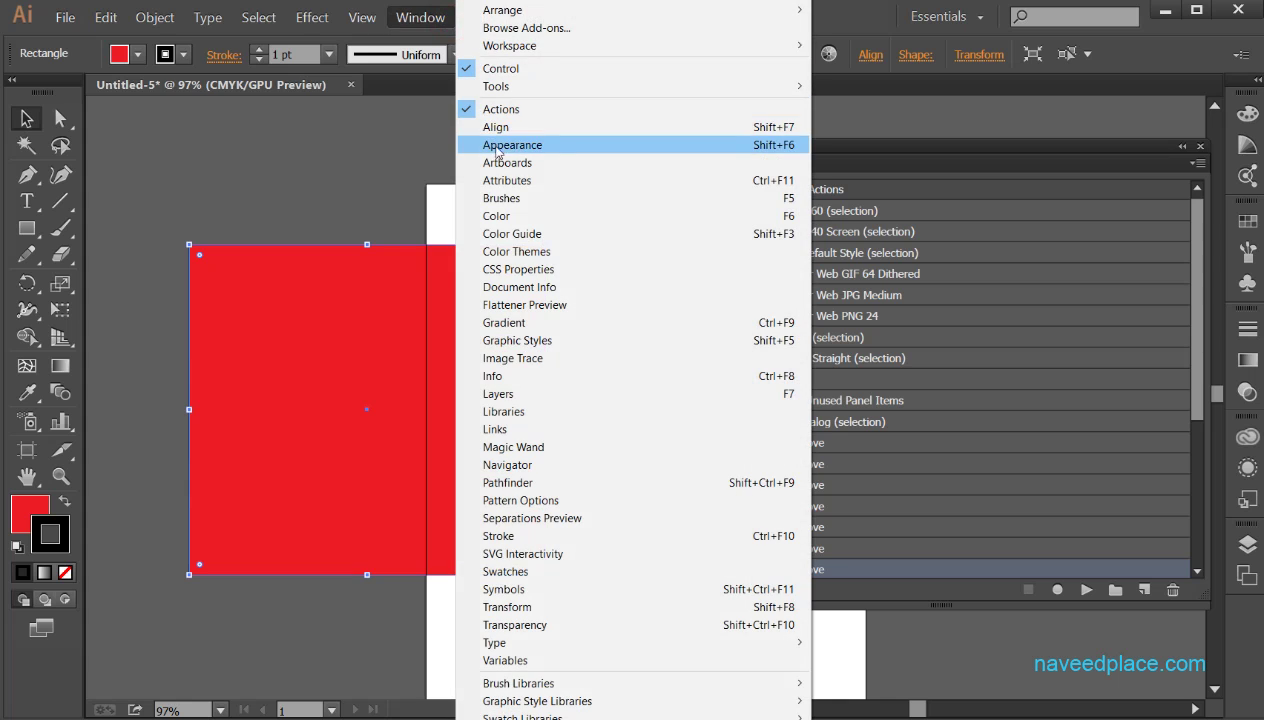
left_click(1140, 148)
Step: Close the Actions and Links panel, then reposition the red rectangle so its top overhangs the artboard's upper-left edge
left_click(1182, 147)
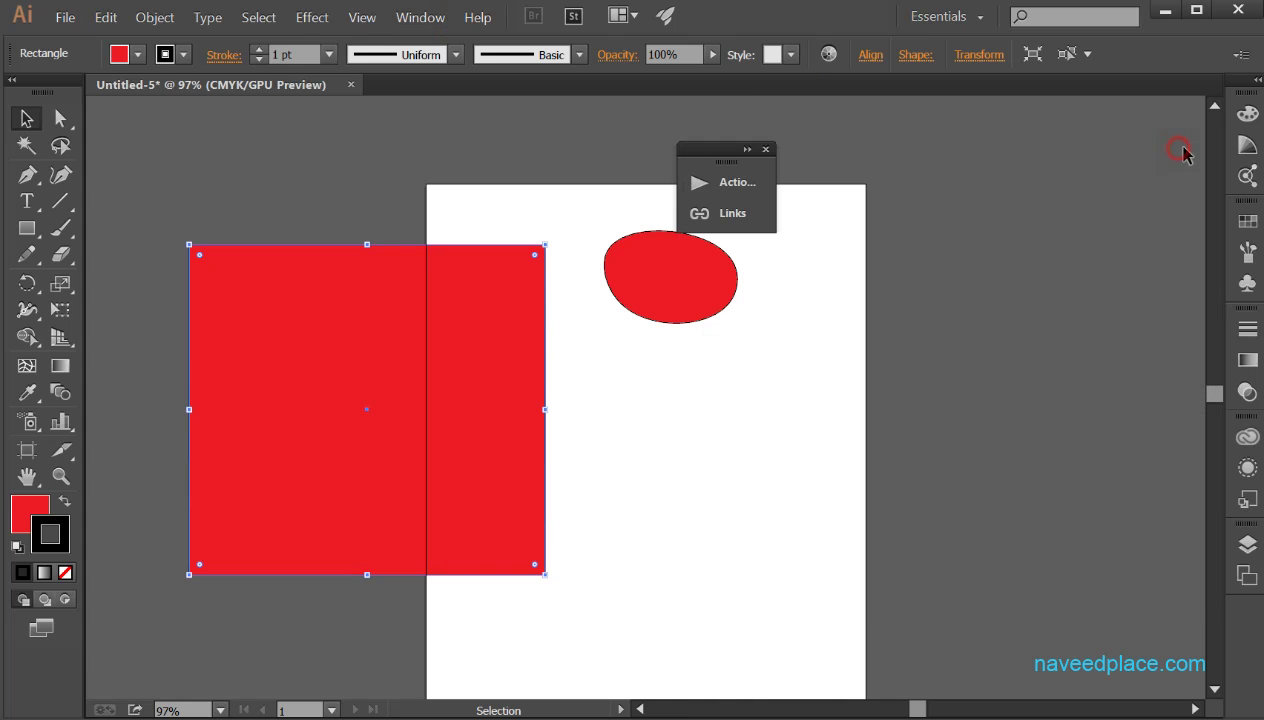
left_click(766, 149)
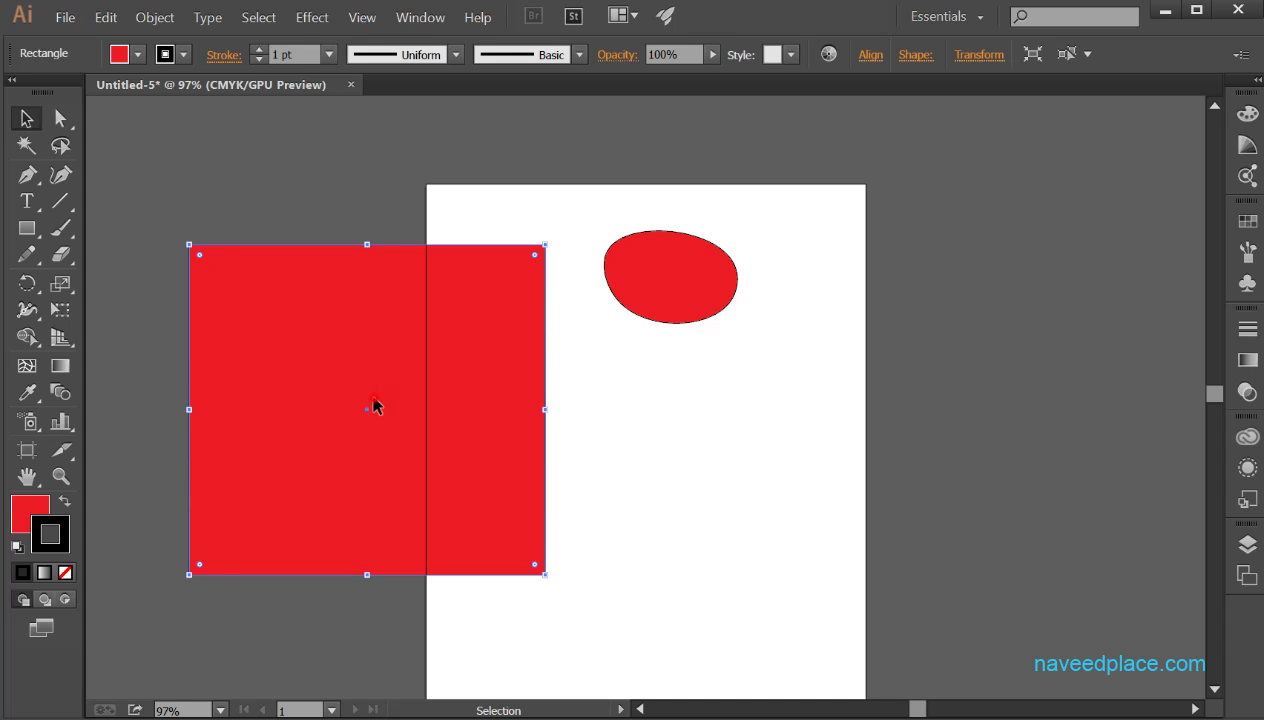
left_click_drag(375, 405, 709, 266)
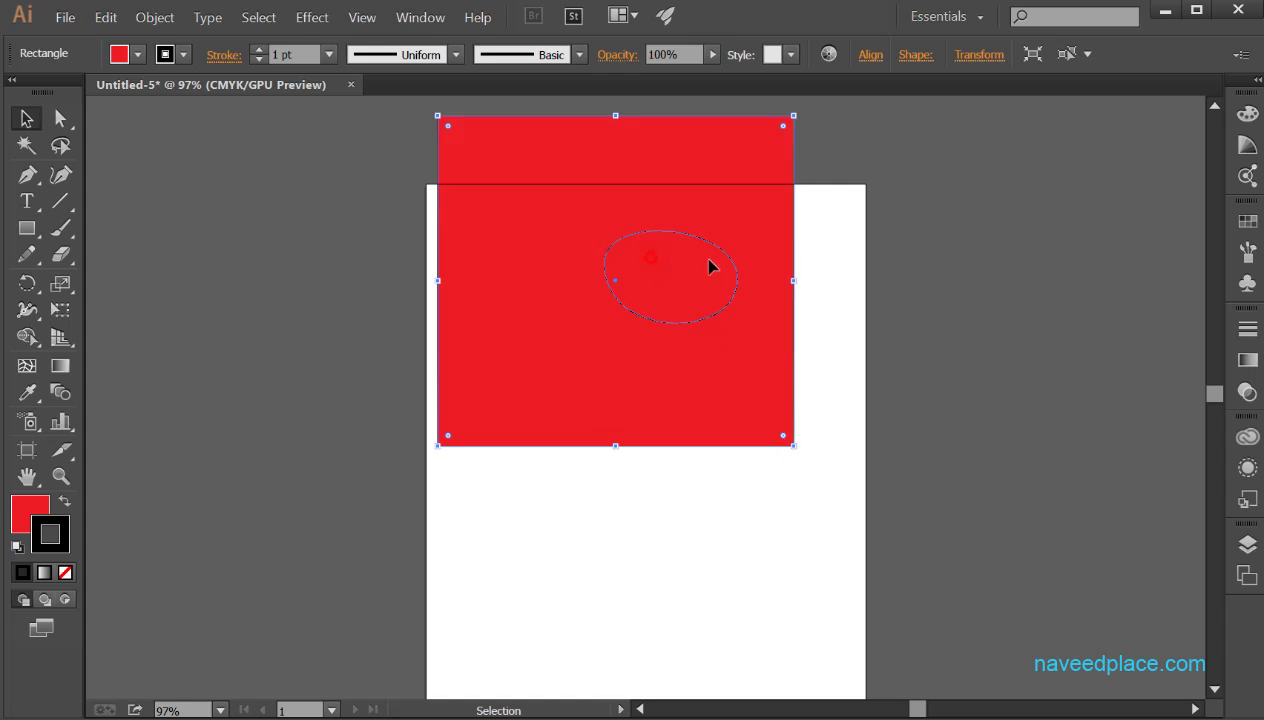
key("ctrl+z")
left_click(618, 336)
left_click_drag(618, 336, 441, 453)
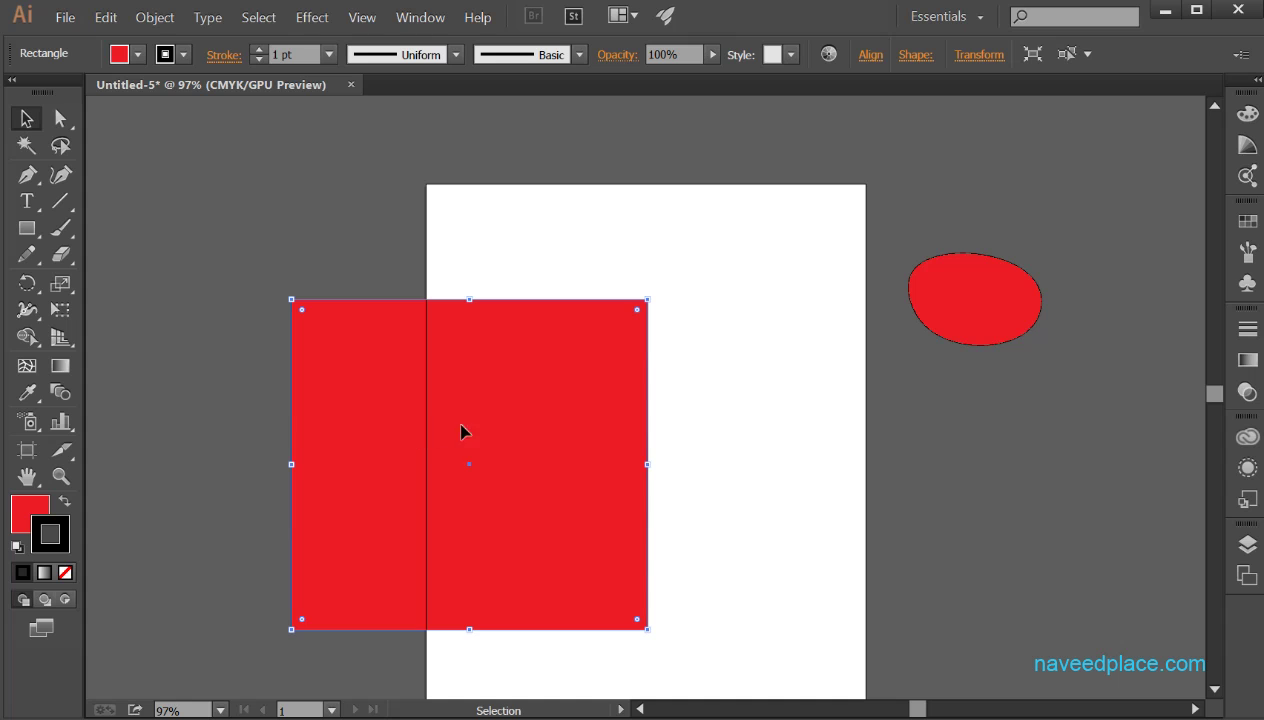
left_click_drag(446, 404, 468, 294)
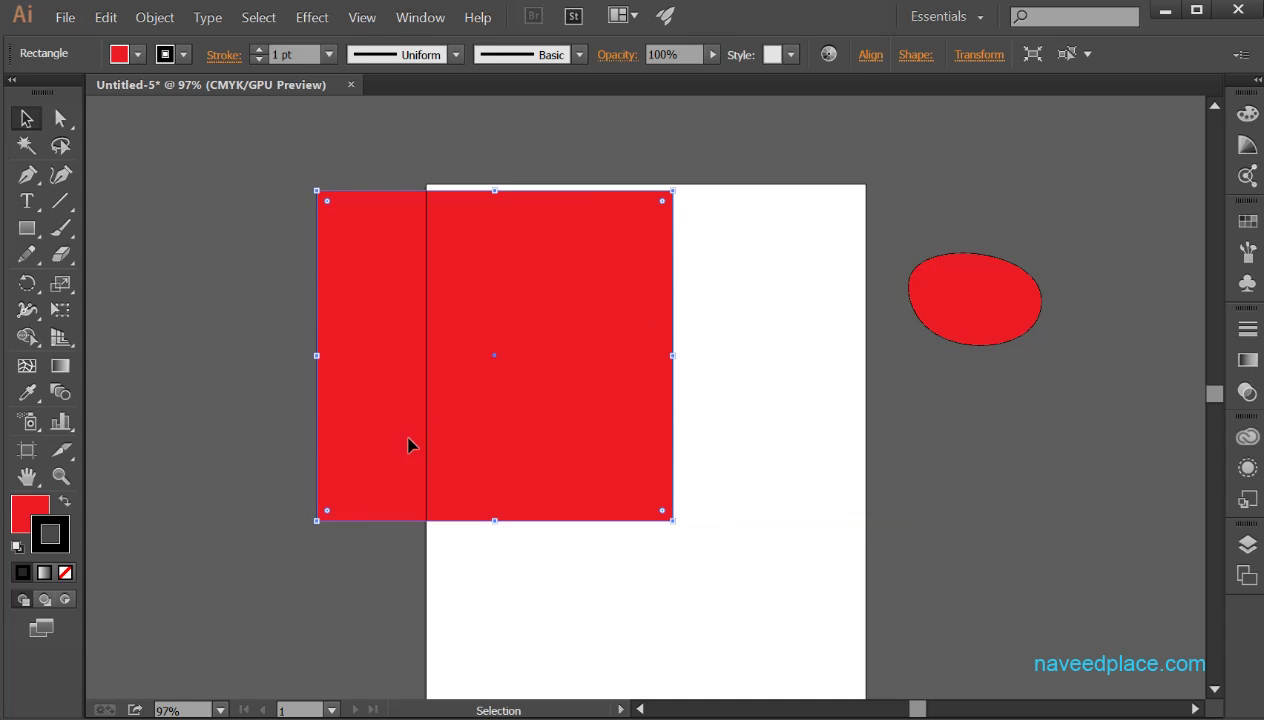
Step: Open the Align panel to review its align and distribute options, then close it
left_click(420, 22)
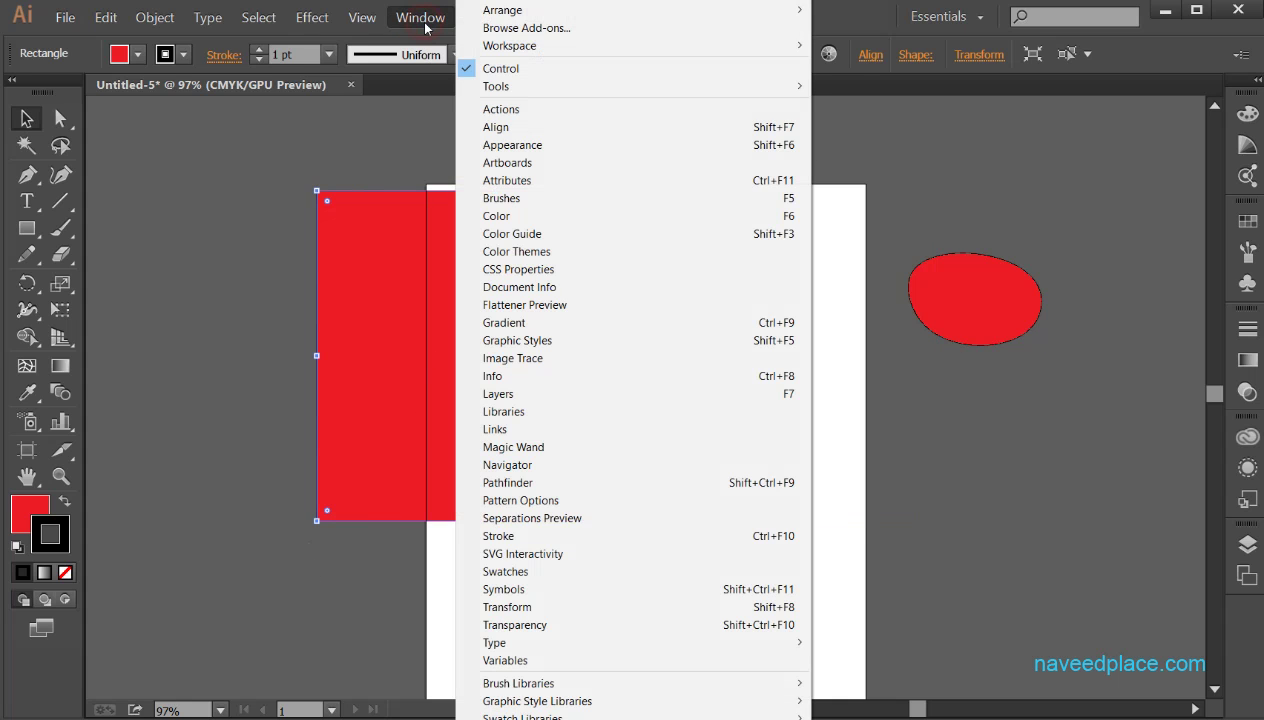
left_click(521, 127)
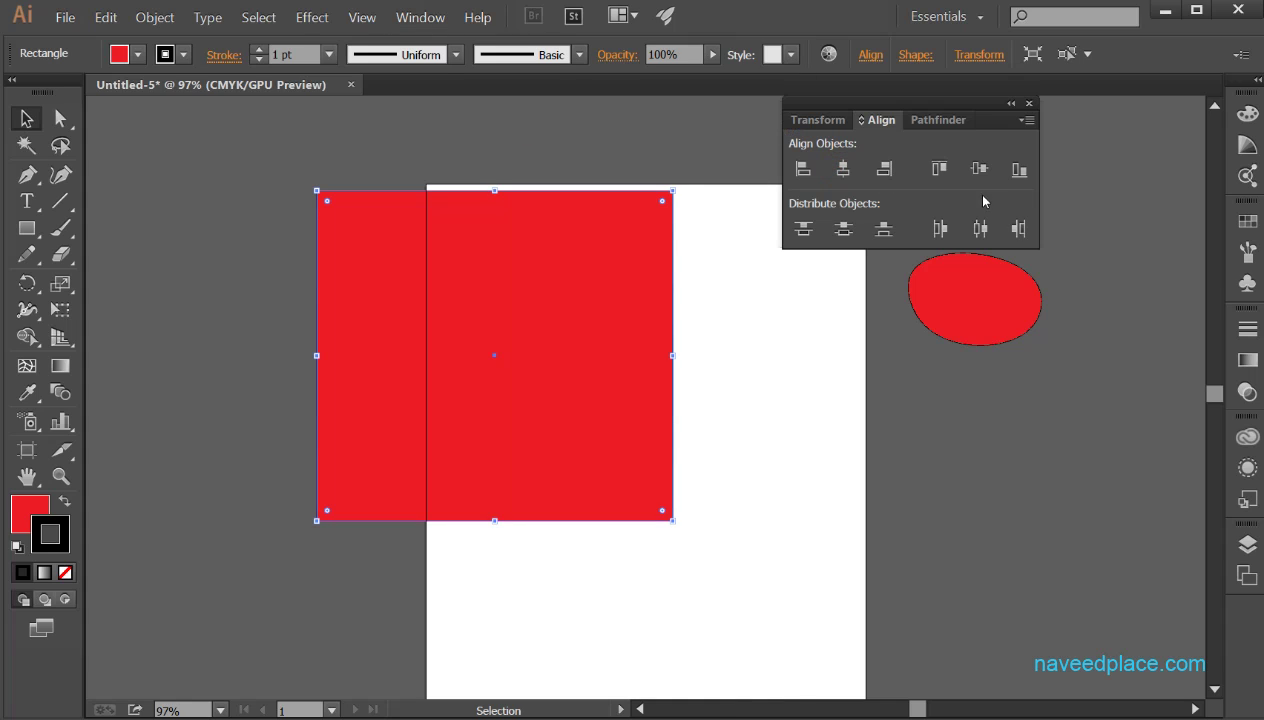
left_click(821, 228)
left_click(1029, 103)
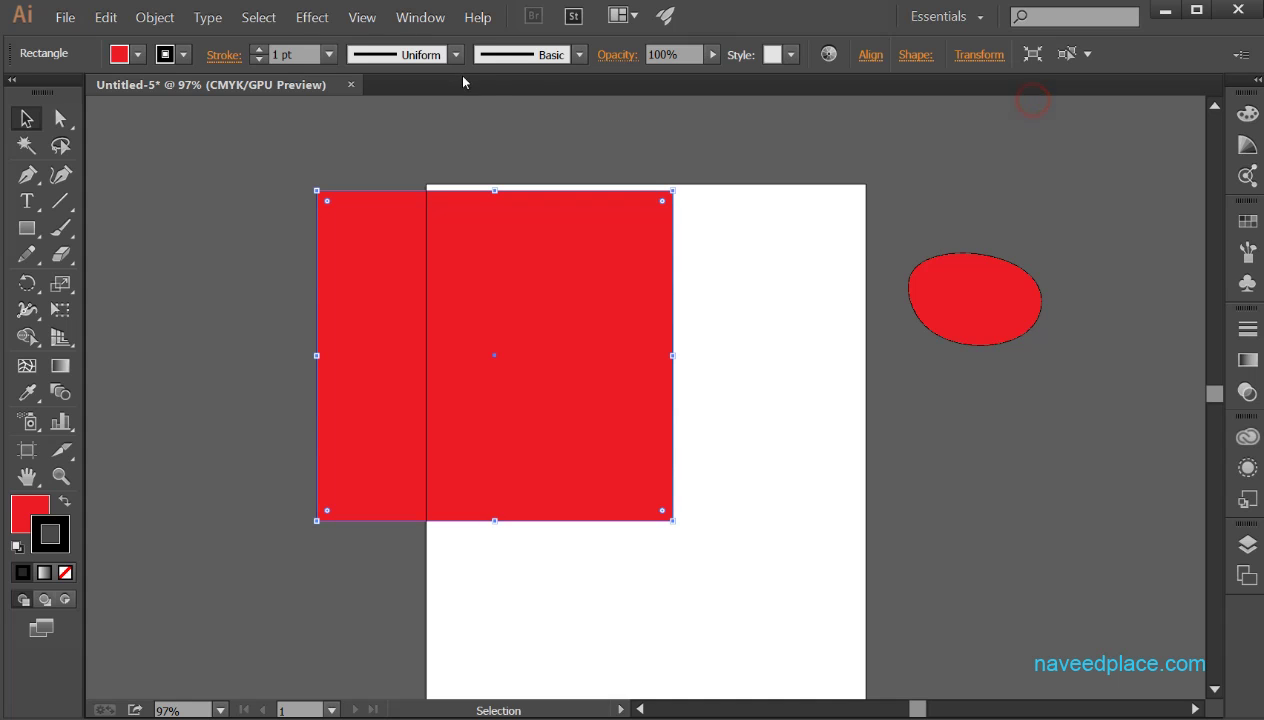
Step: Reselect the red rectangle and bring up the Window menu again
left_click(442, 18)
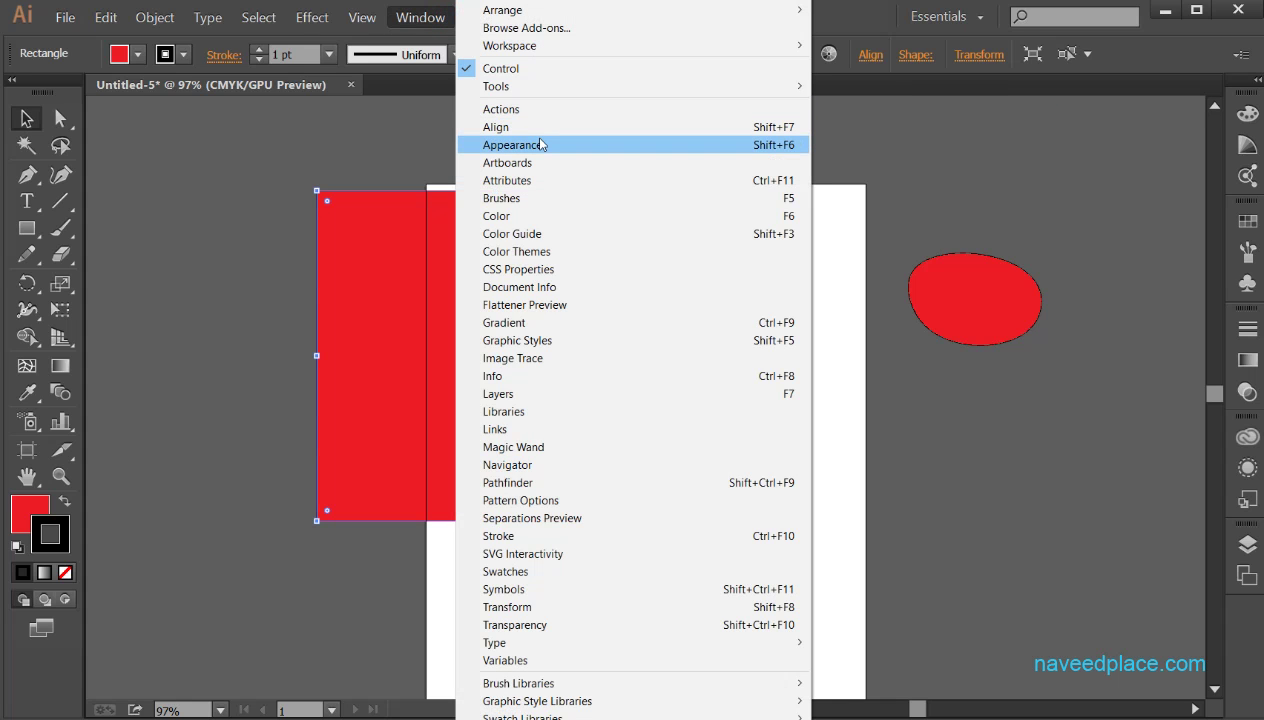
left_click(841, 251)
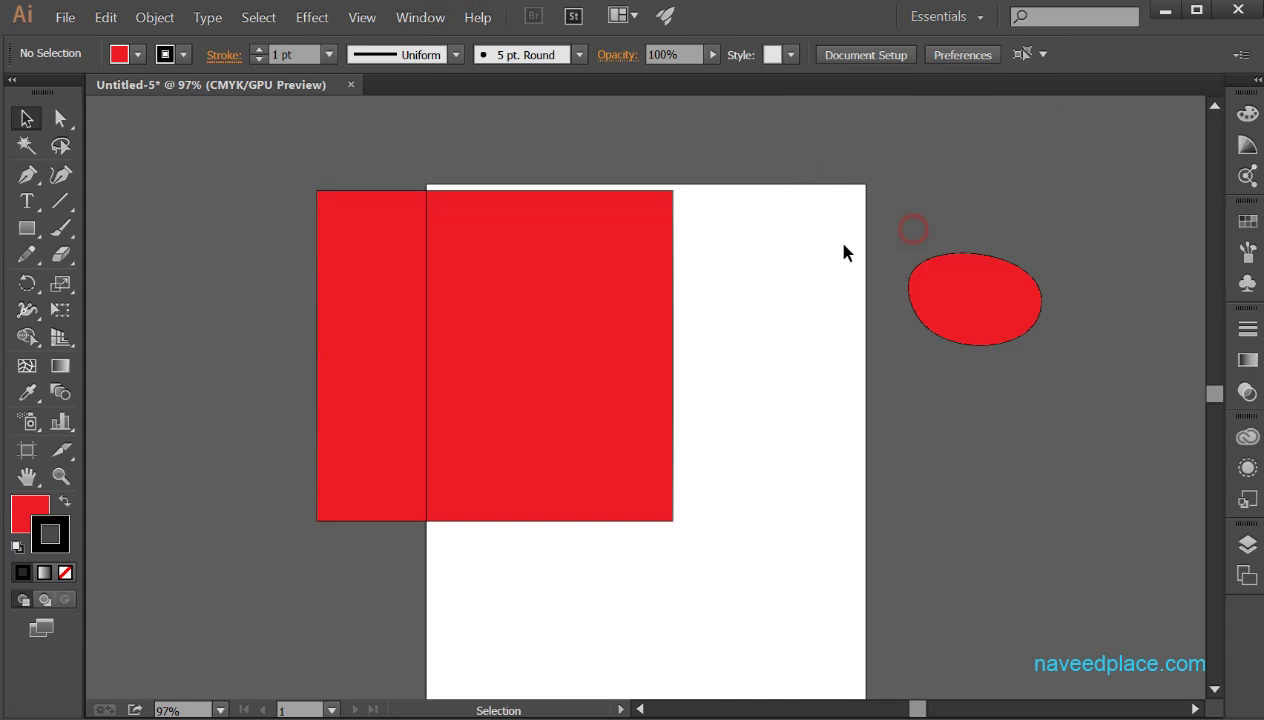
left_click(655, 505)
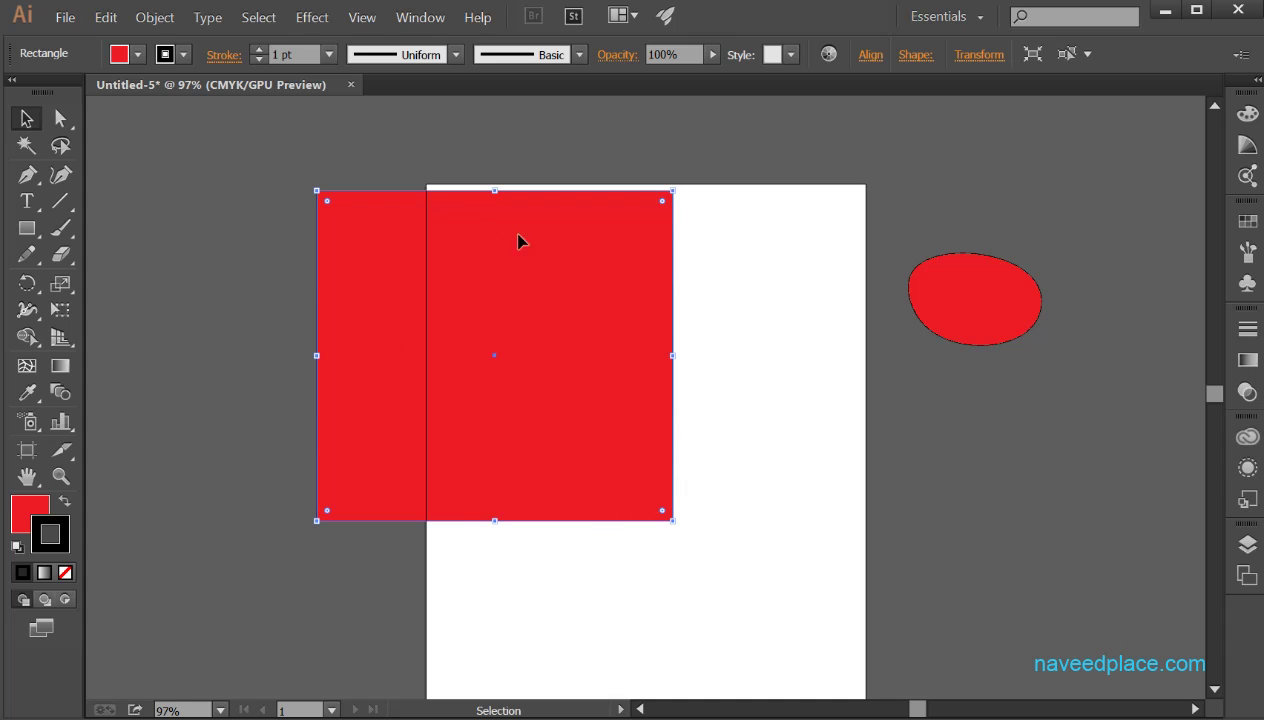
left_click(223, 166)
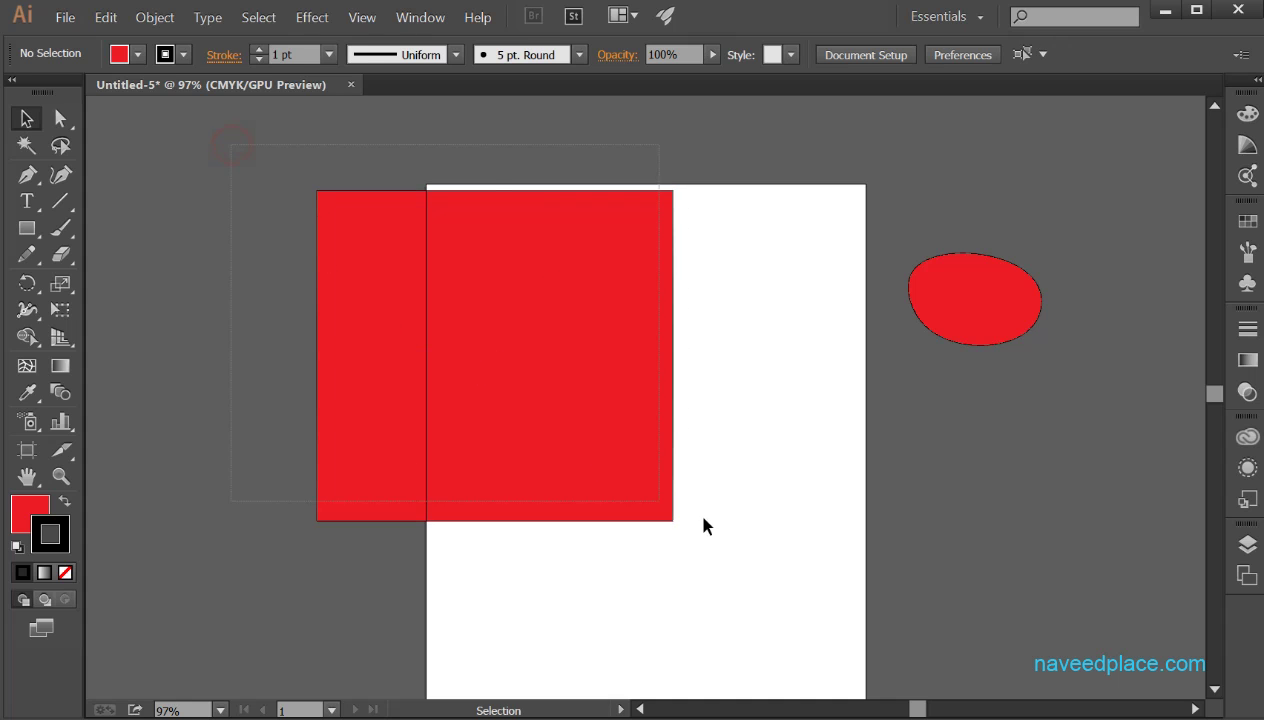
left_click(652, 404)
left_click(420, 17)
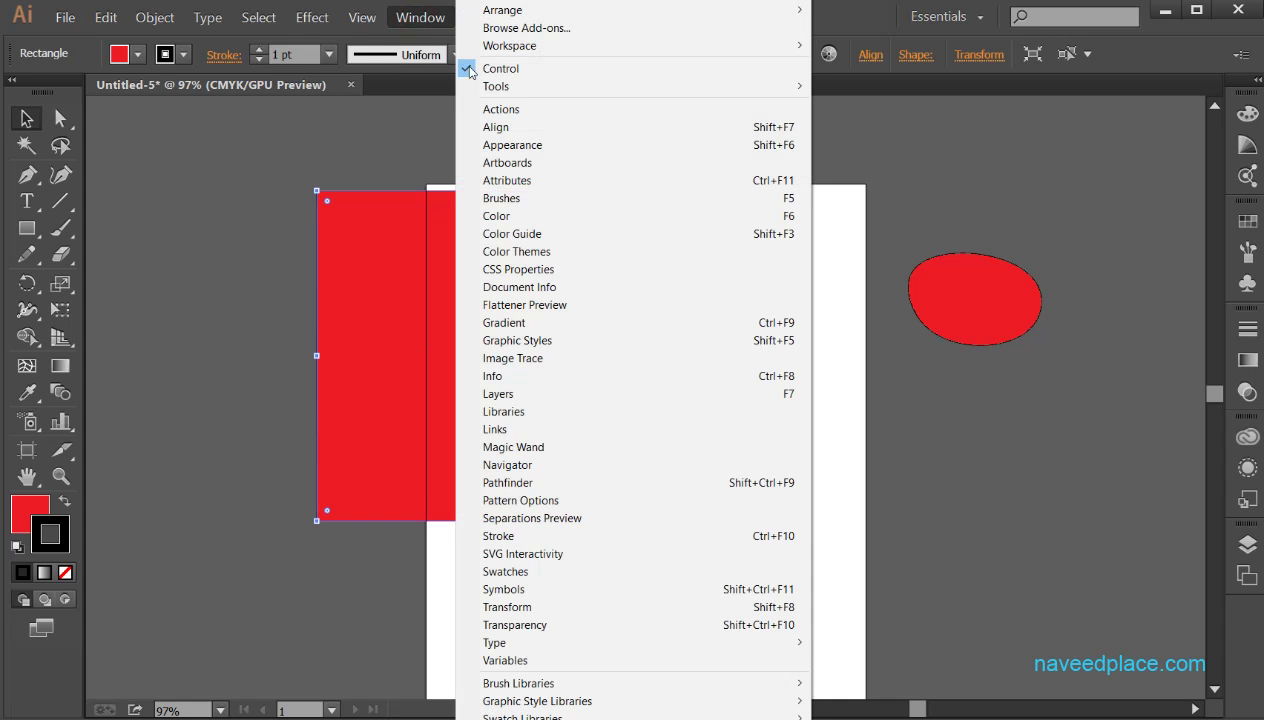
Step: Show the rectangle's attributes in the Appearance panel and briefly open its stroke options
left_click(553, 149)
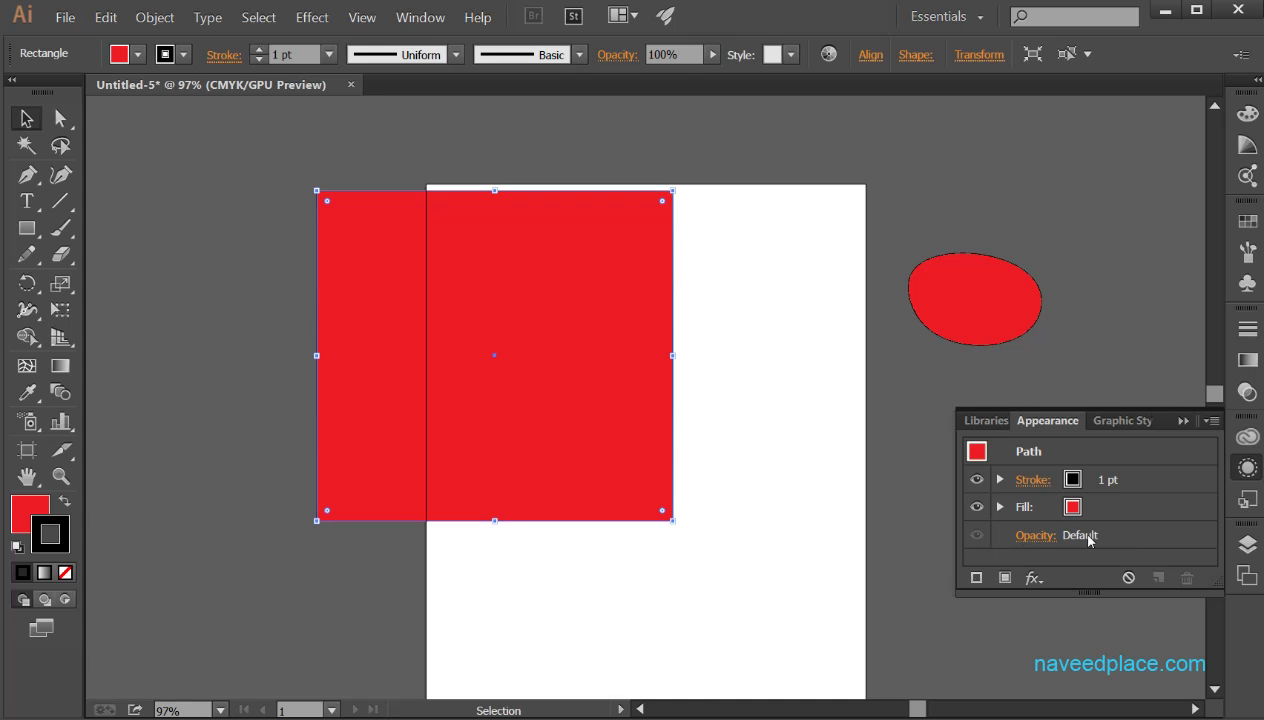
left_click(1030, 479)
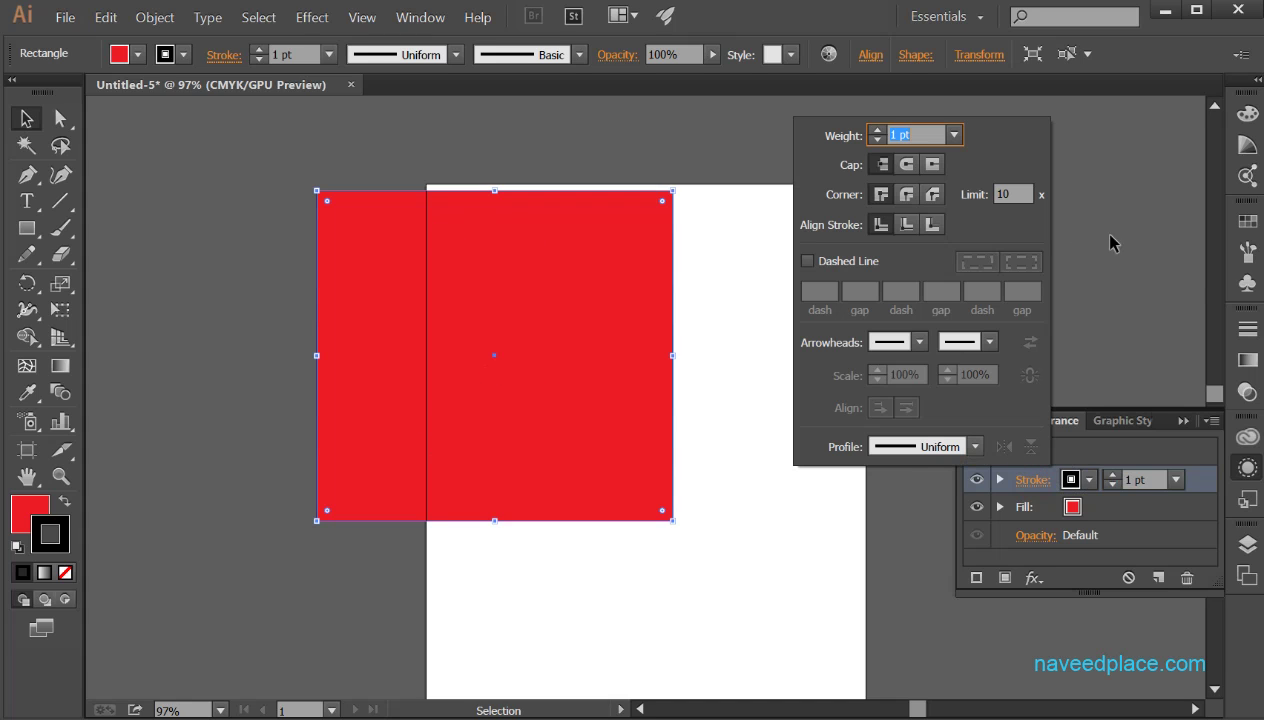
left_click(1110, 243)
Step: Raise the rectangle's black stroke weight to 25 pt and close the Appearance panel
left_click(1114, 476)
left_click(1114, 476)
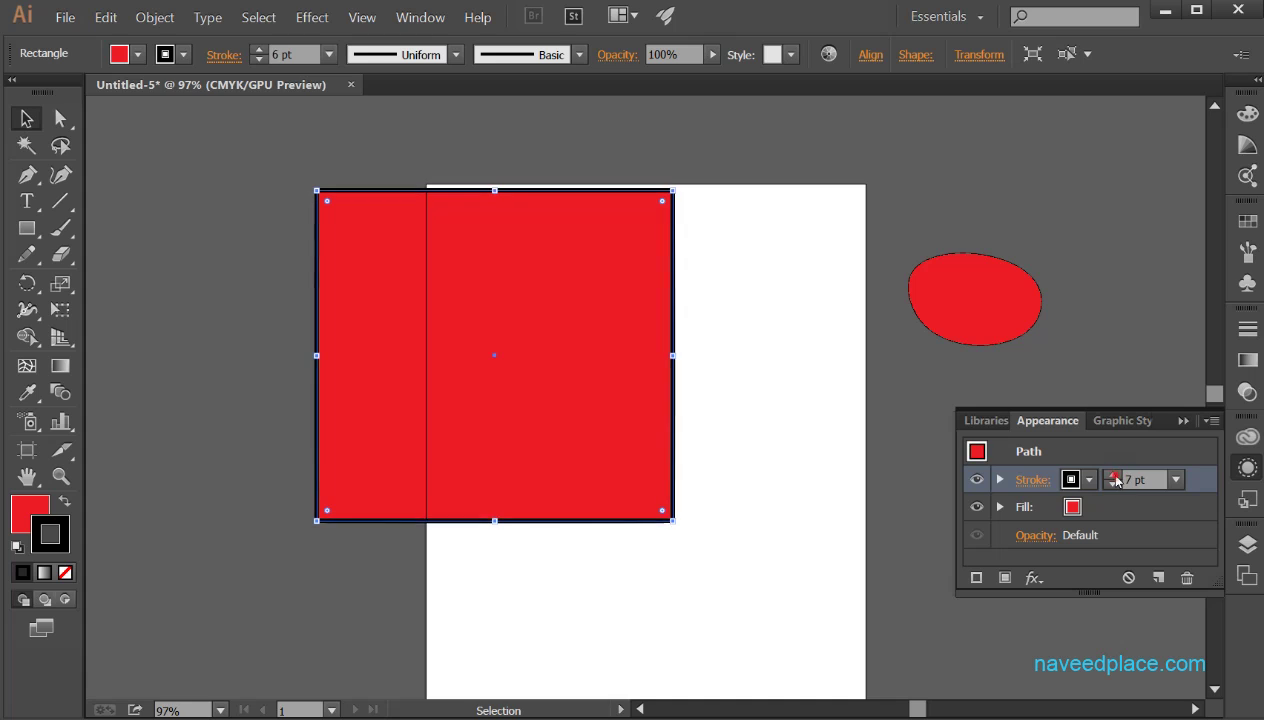
left_click(1114, 476)
left_click(1114, 476)
left_click(1114, 476)
left_click(1114, 476)
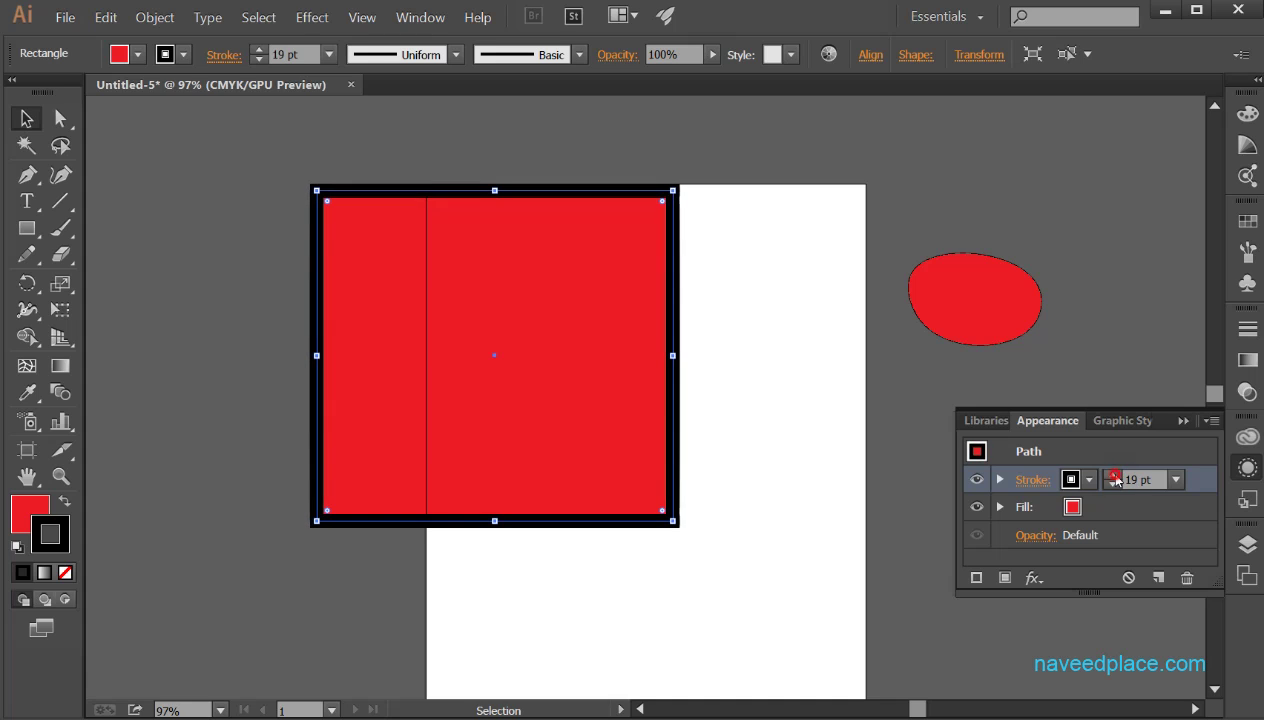
left_click(1114, 476)
left_click(1114, 476)
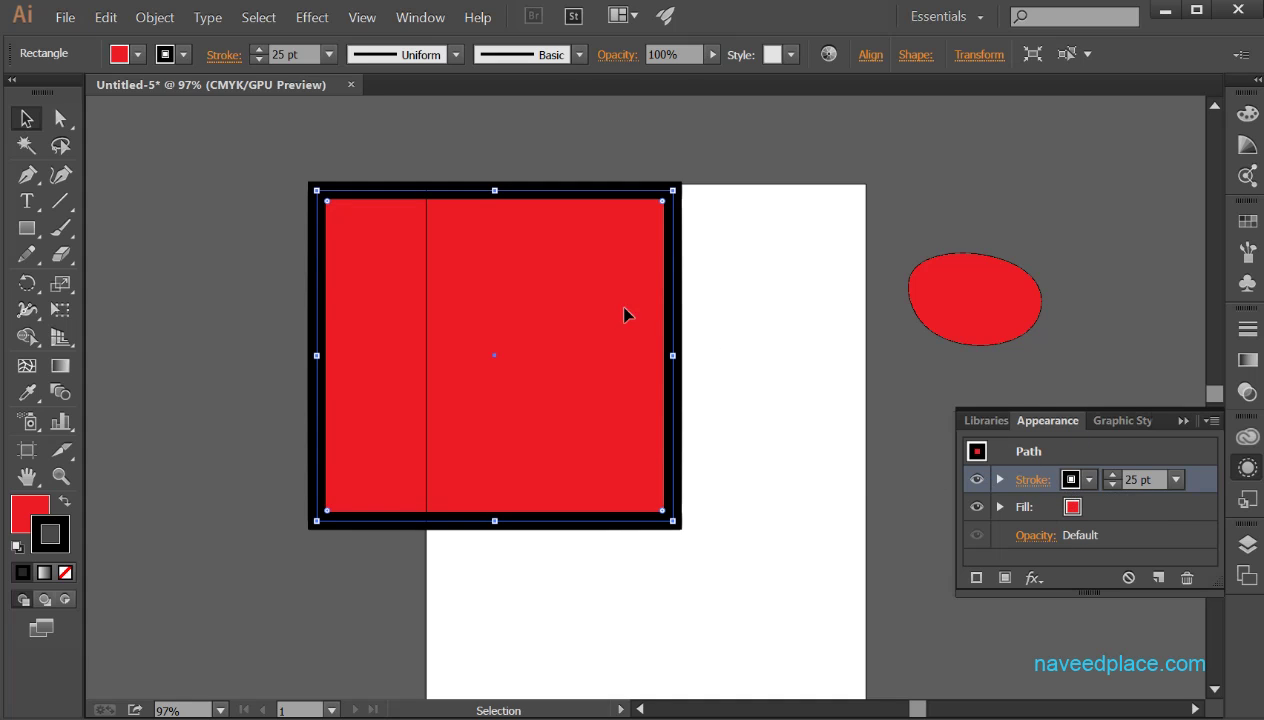
left_click(576, 277)
left_click(1183, 420)
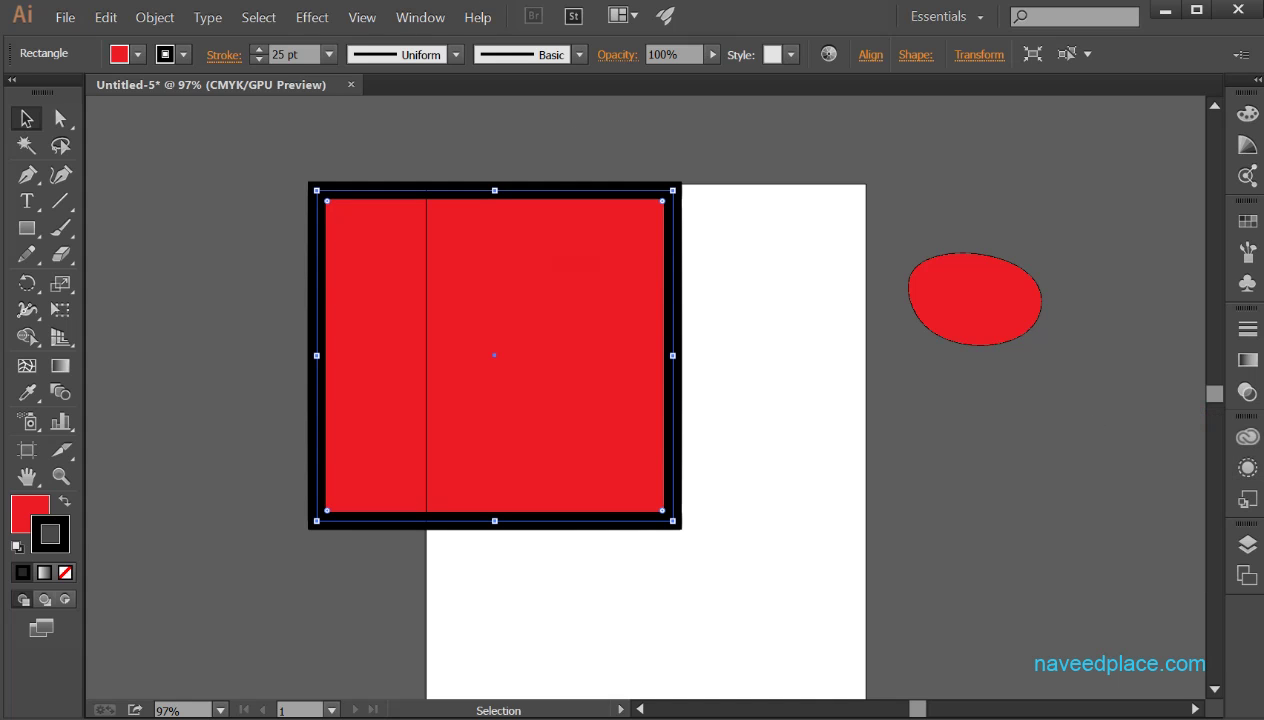
Step: Delete the red rectangle and pan the view to make room beside the artboard
left_click(420, 17)
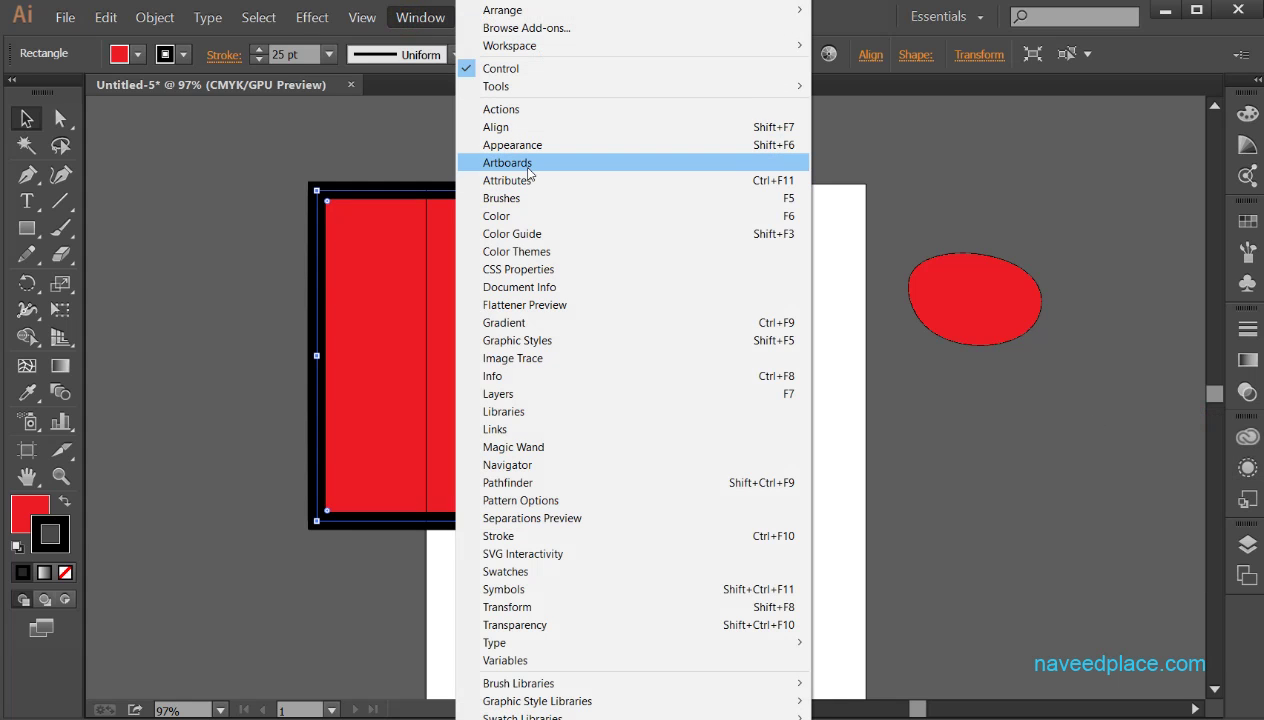
left_click(273, 145)
left_click(471, 309)
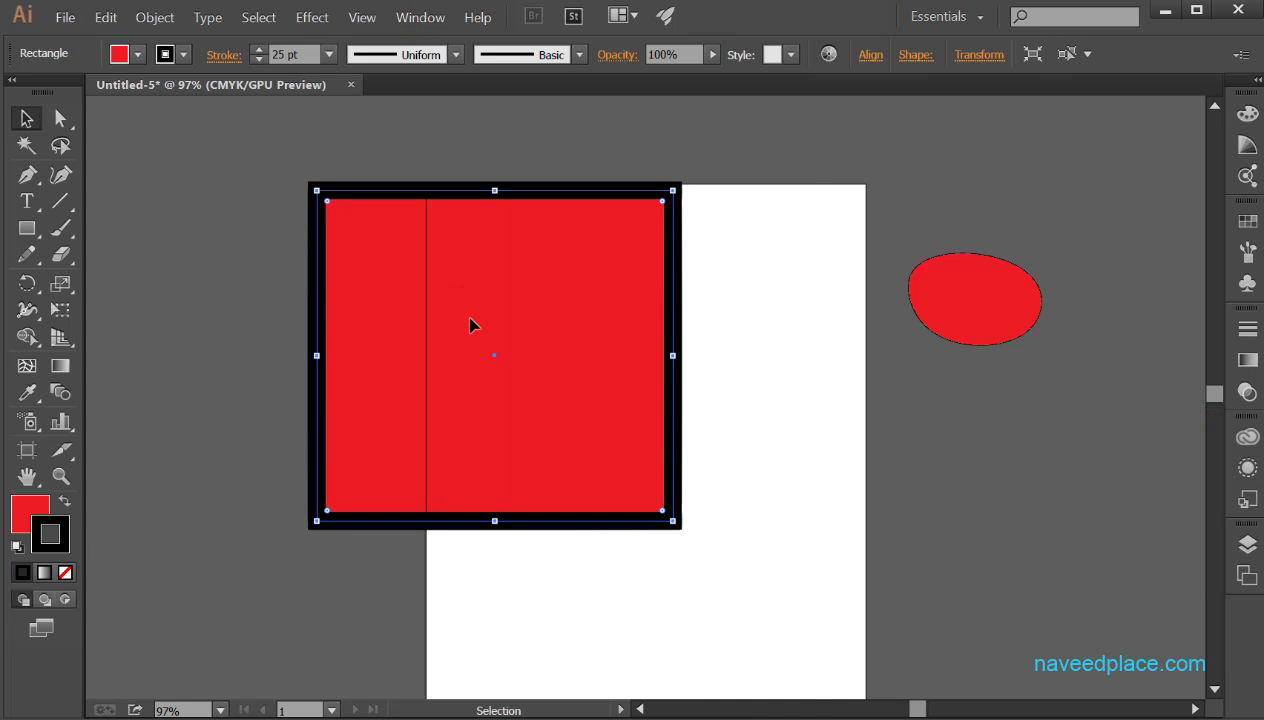
key("Delete")
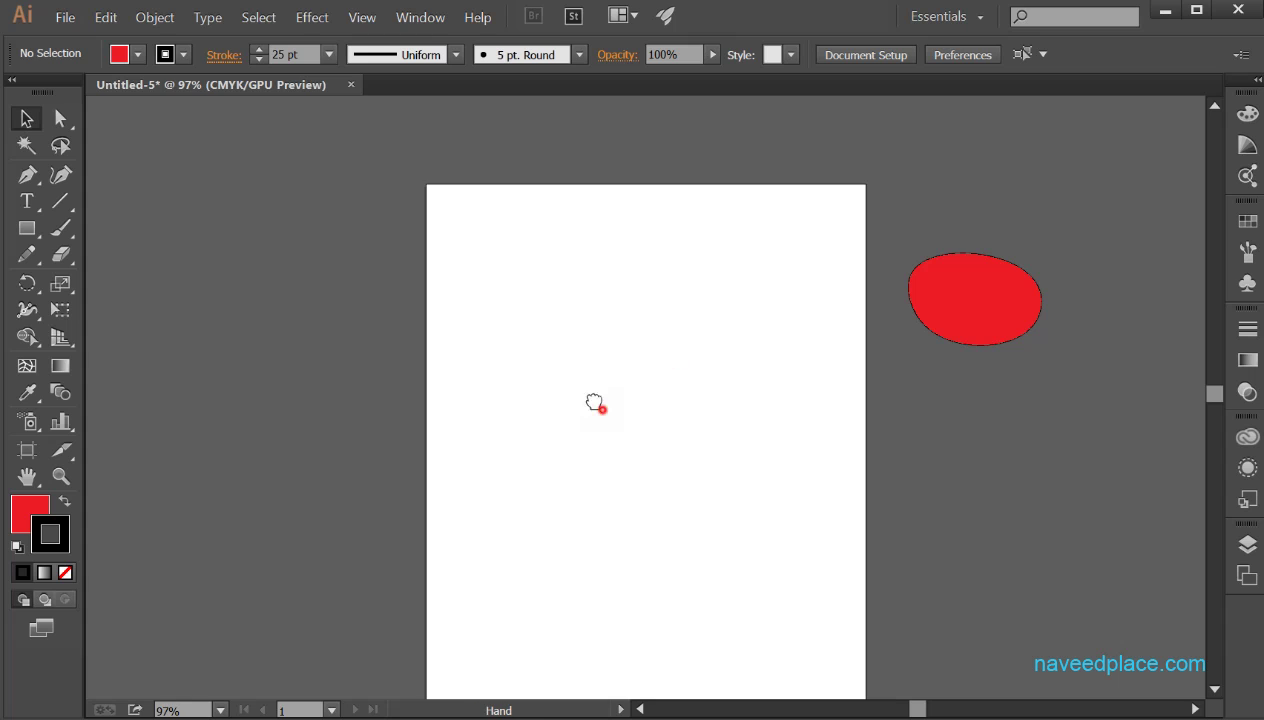
left_click_drag(595, 401, 490, 312)
left_click_drag(468, 376, 407, 362)
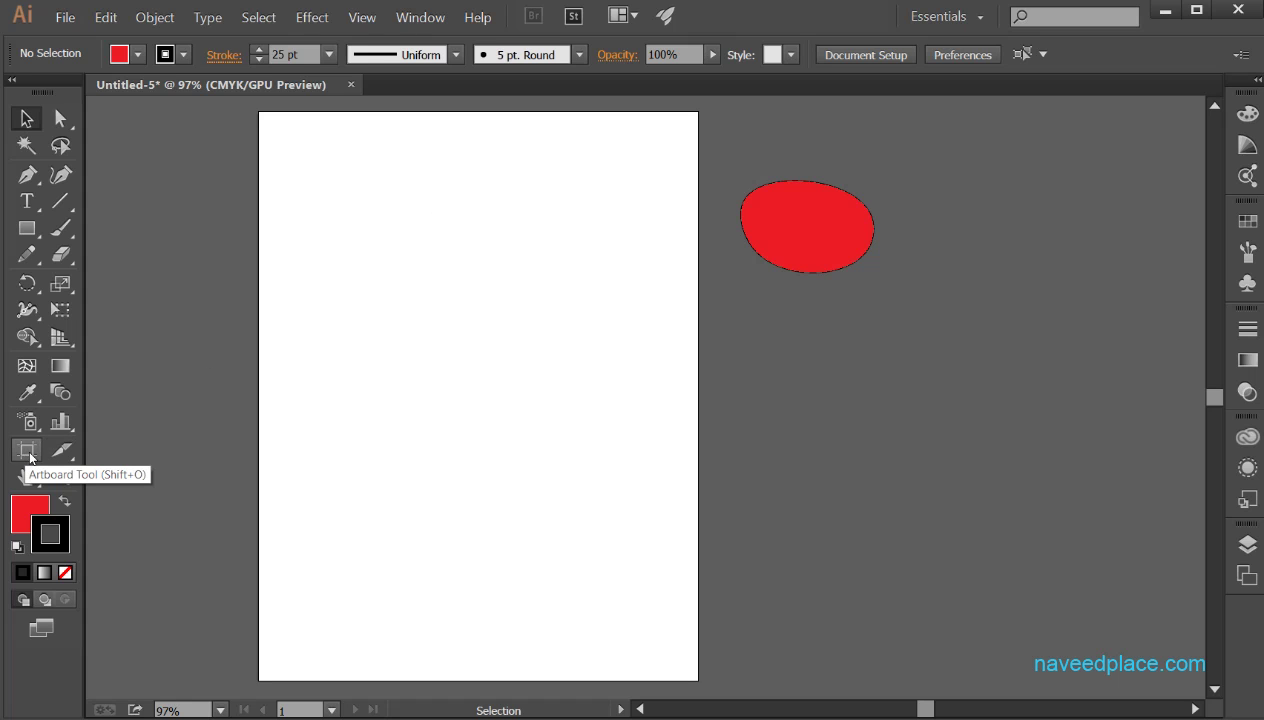
Step: Draw a second artboard to the right of the first, over the red ellipse
left_click(27, 450)
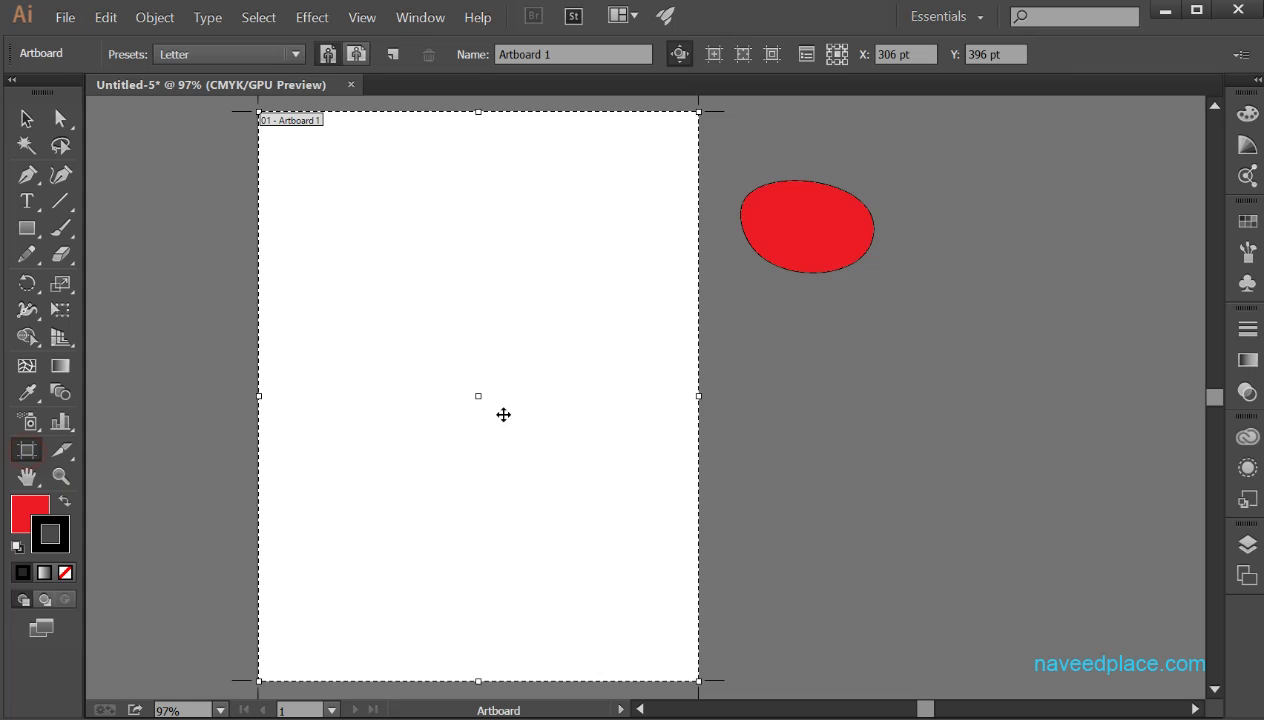
left_click(768, 116)
left_click_drag(817, 329, 1154, 669)
left_click(27, 118)
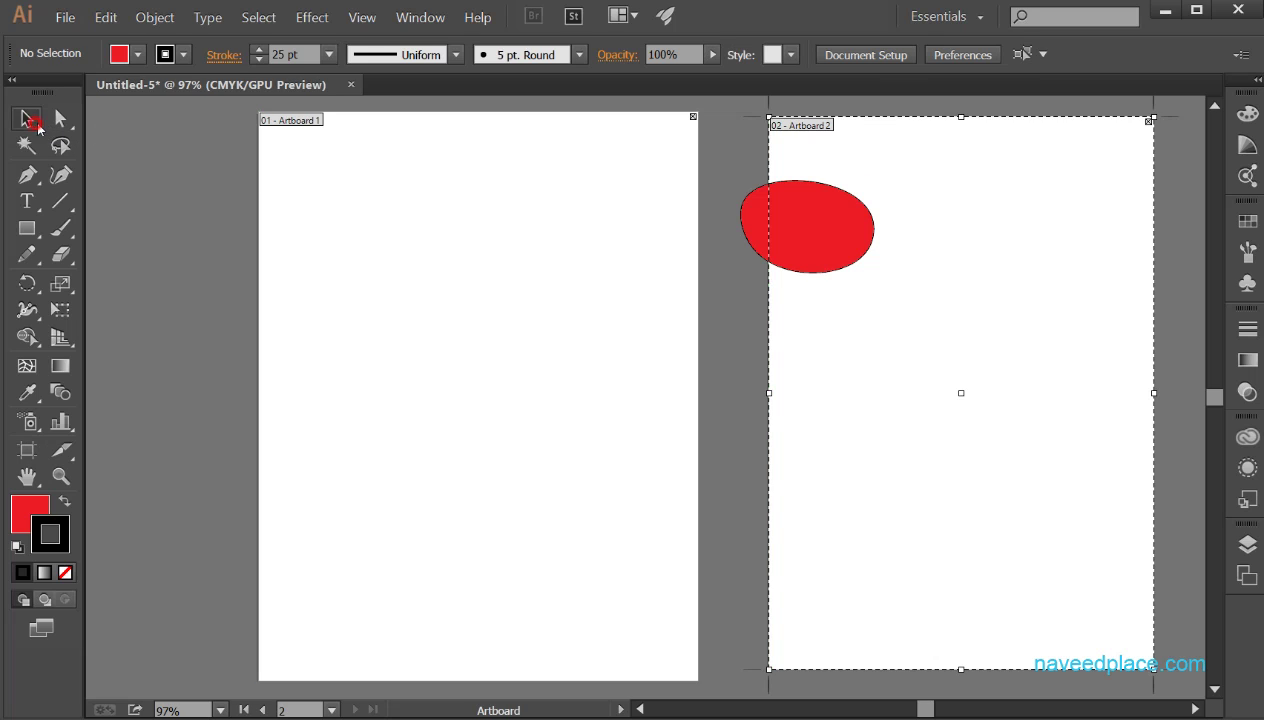
left_click(1070, 448)
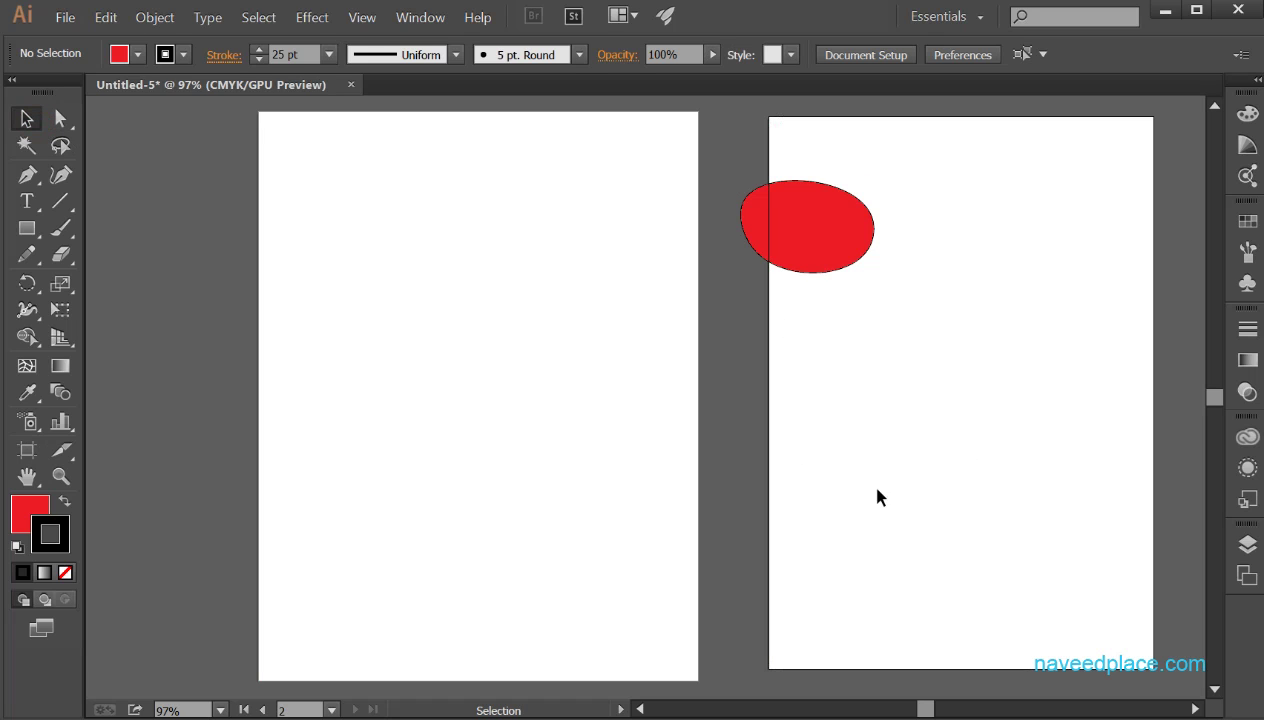
Step: In the Artboards panel, delete Artboard 2, add a new artboard, and close the panel
left_click(362, 18)
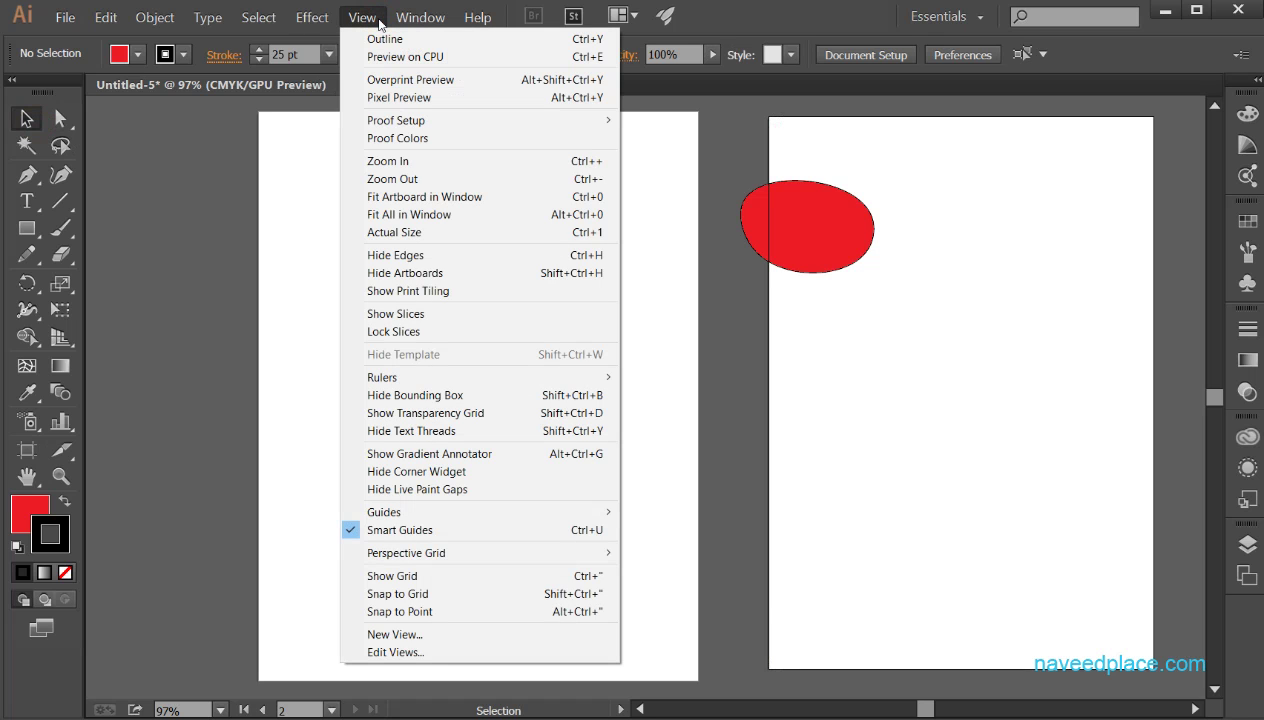
mouse_move(410, 18)
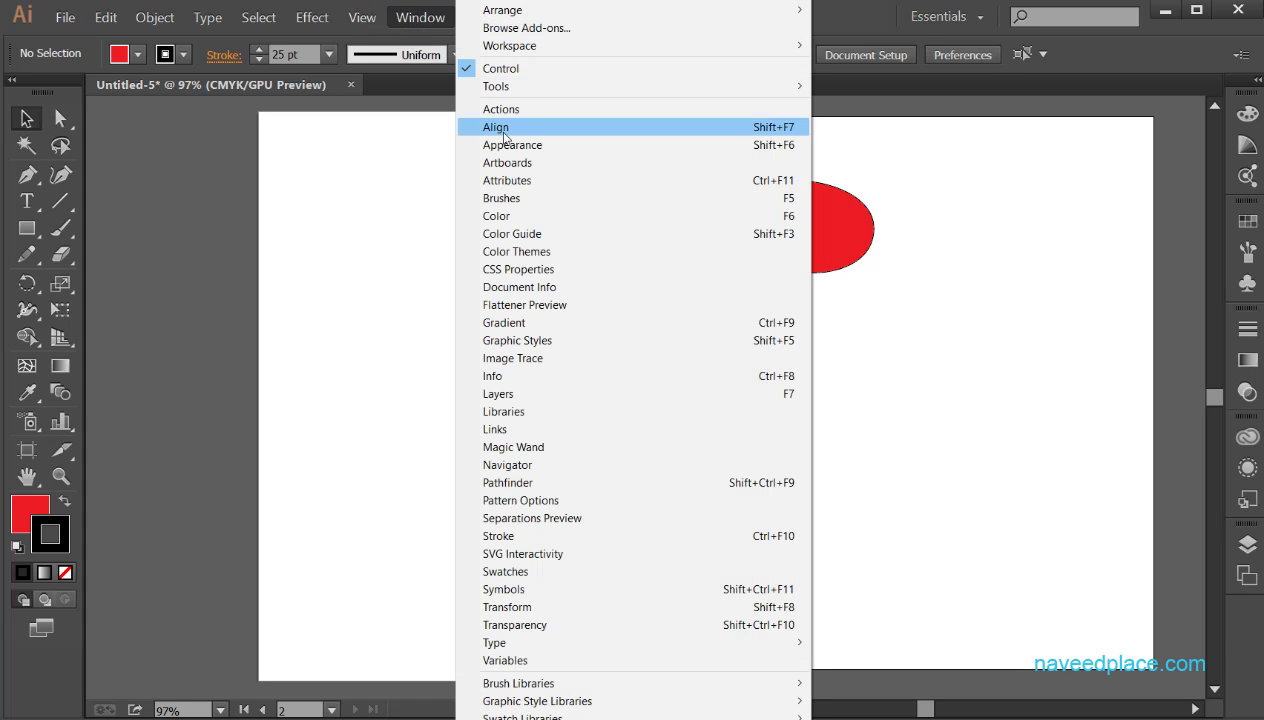
left_click(502, 164)
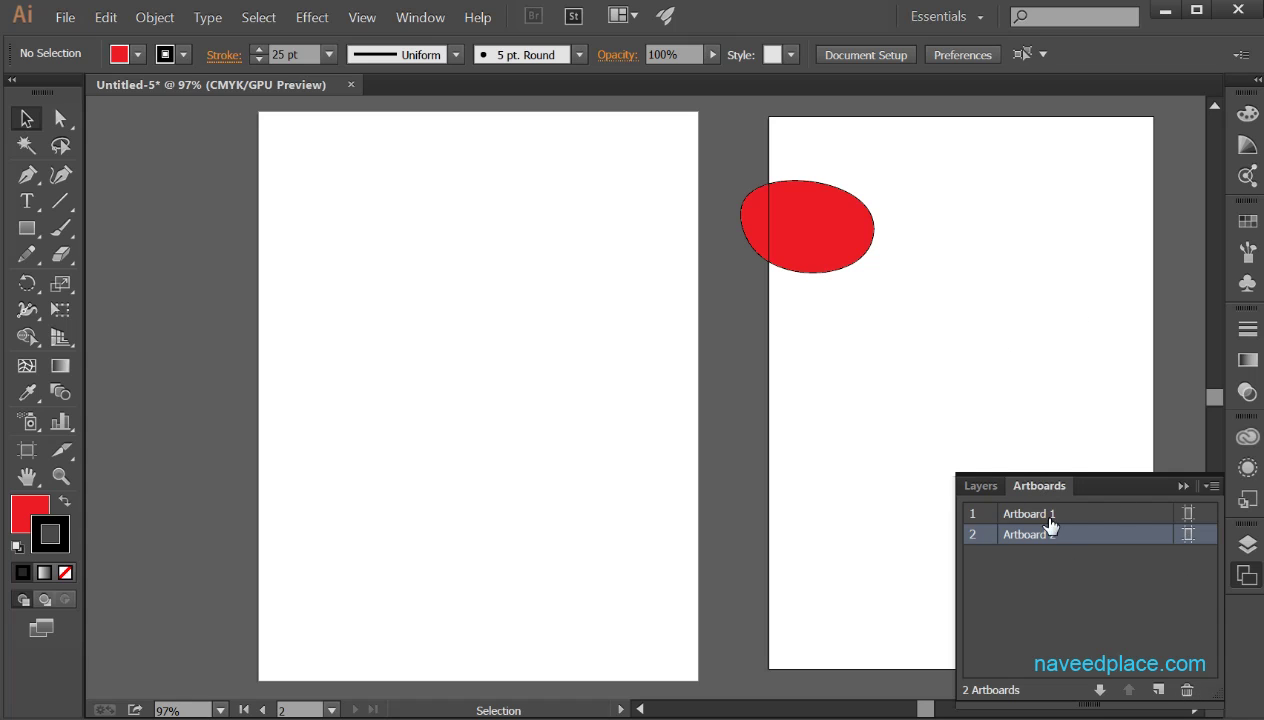
left_click(1186, 690)
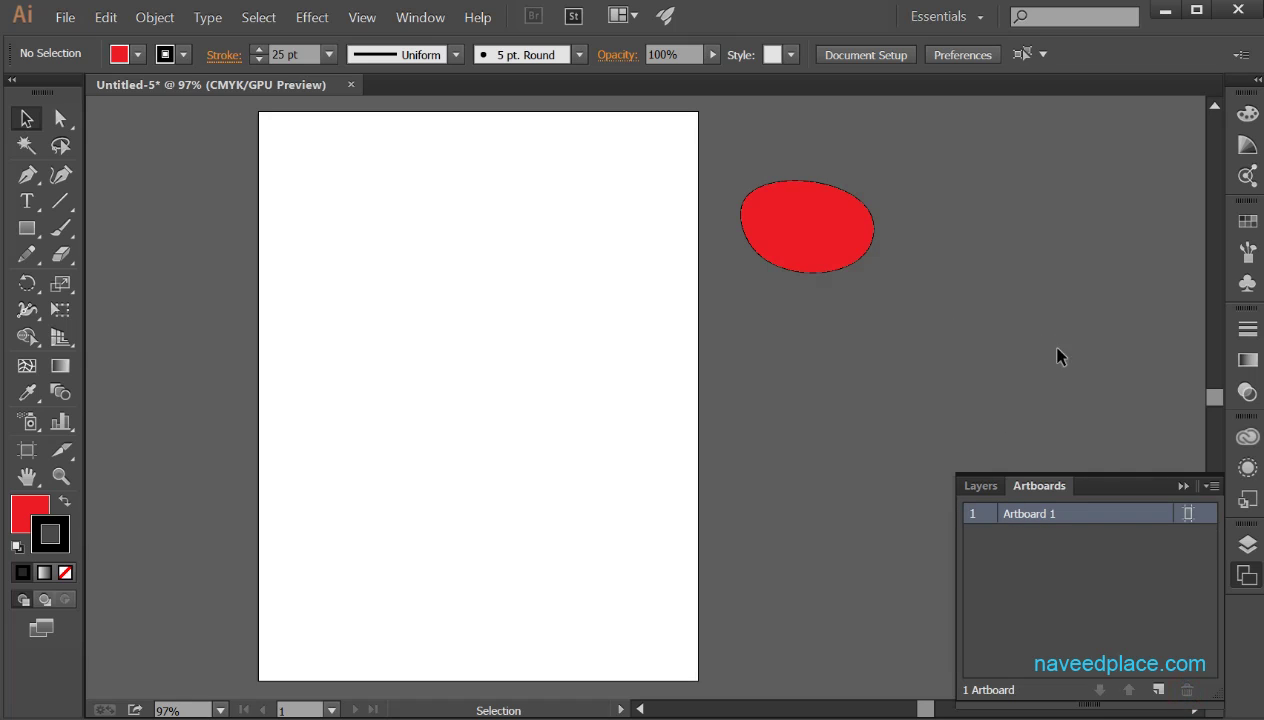
left_click(1156, 690)
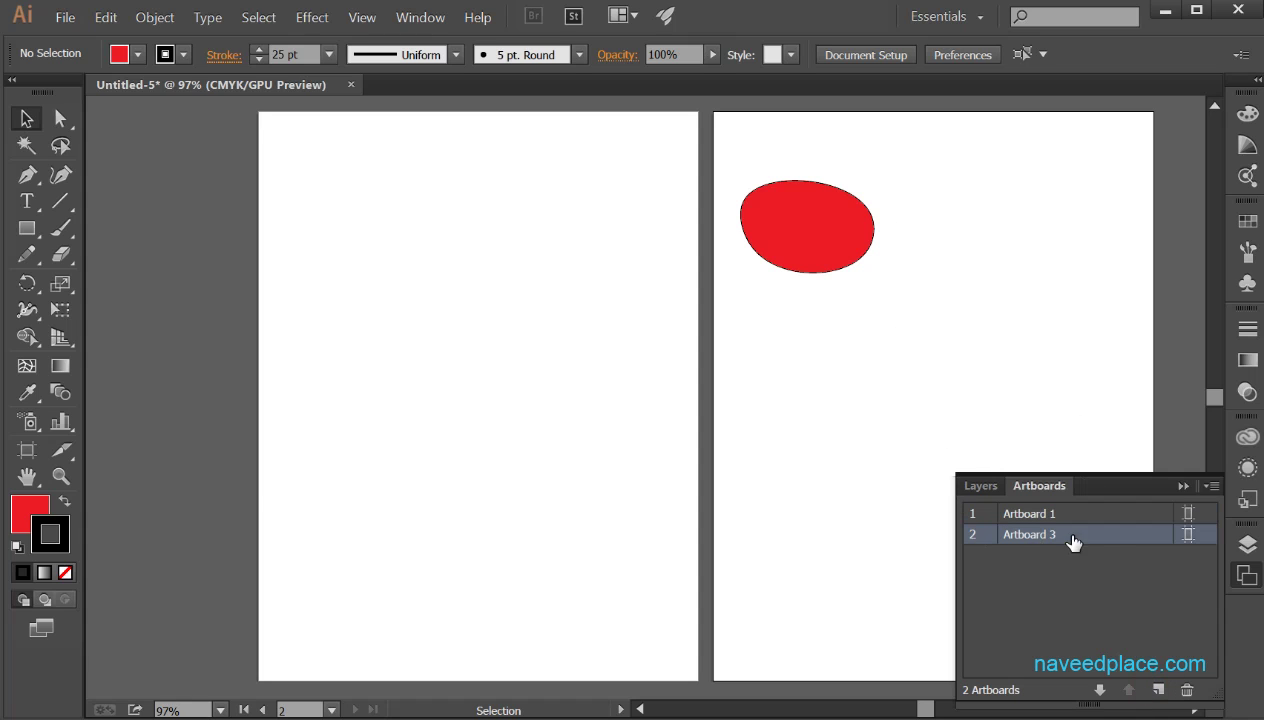
left_click(1183, 485)
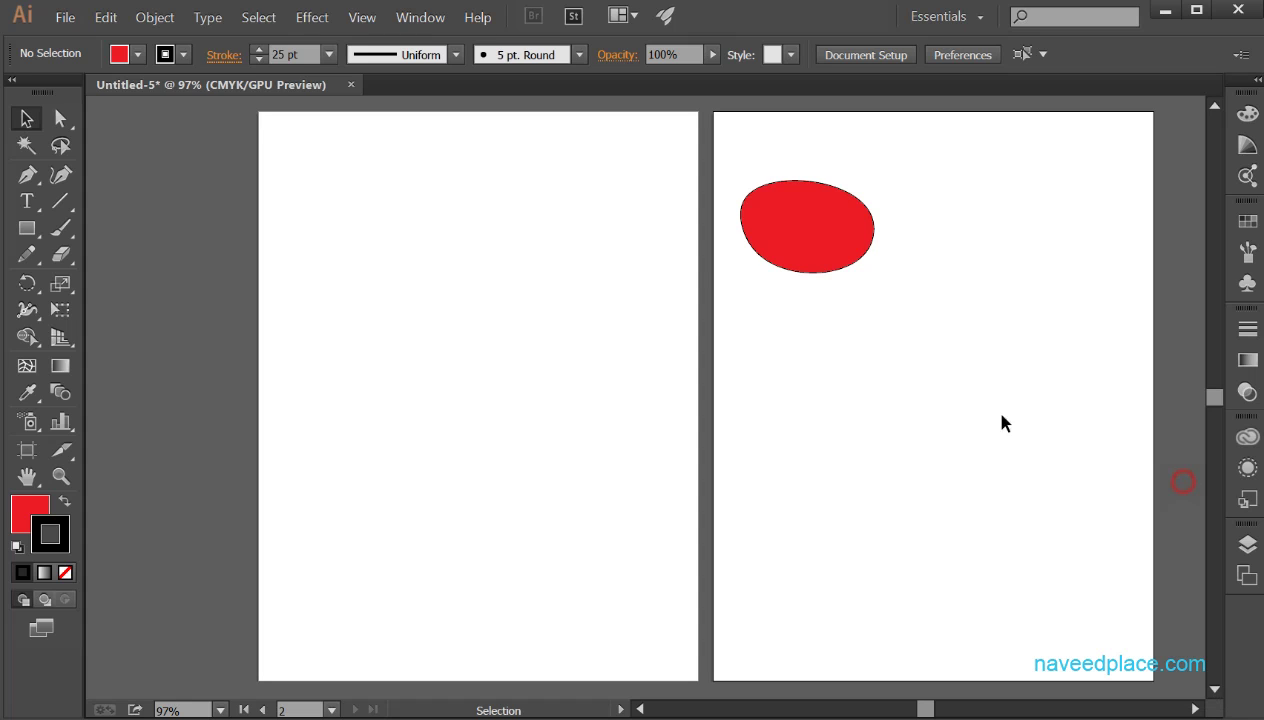
Step: Paint a red curved triangle on the first artboard with the Paintbrush tool
left_click(402, 17)
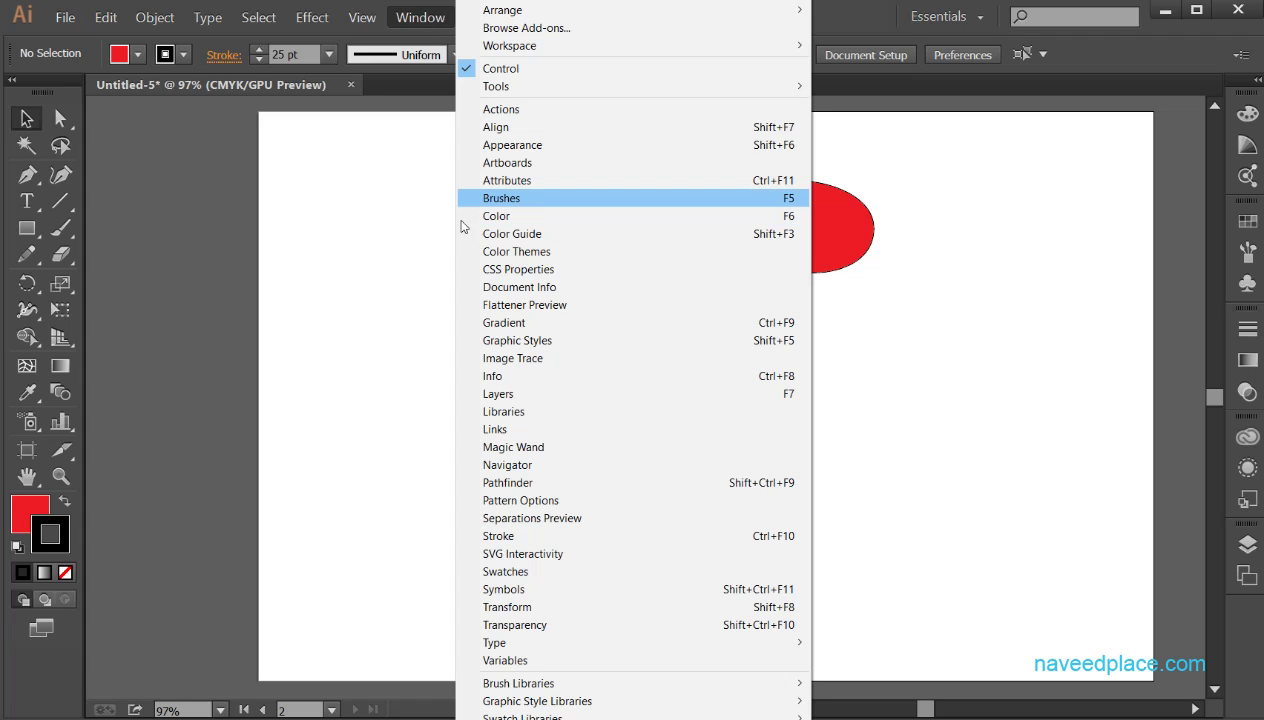
left_click(61, 229)
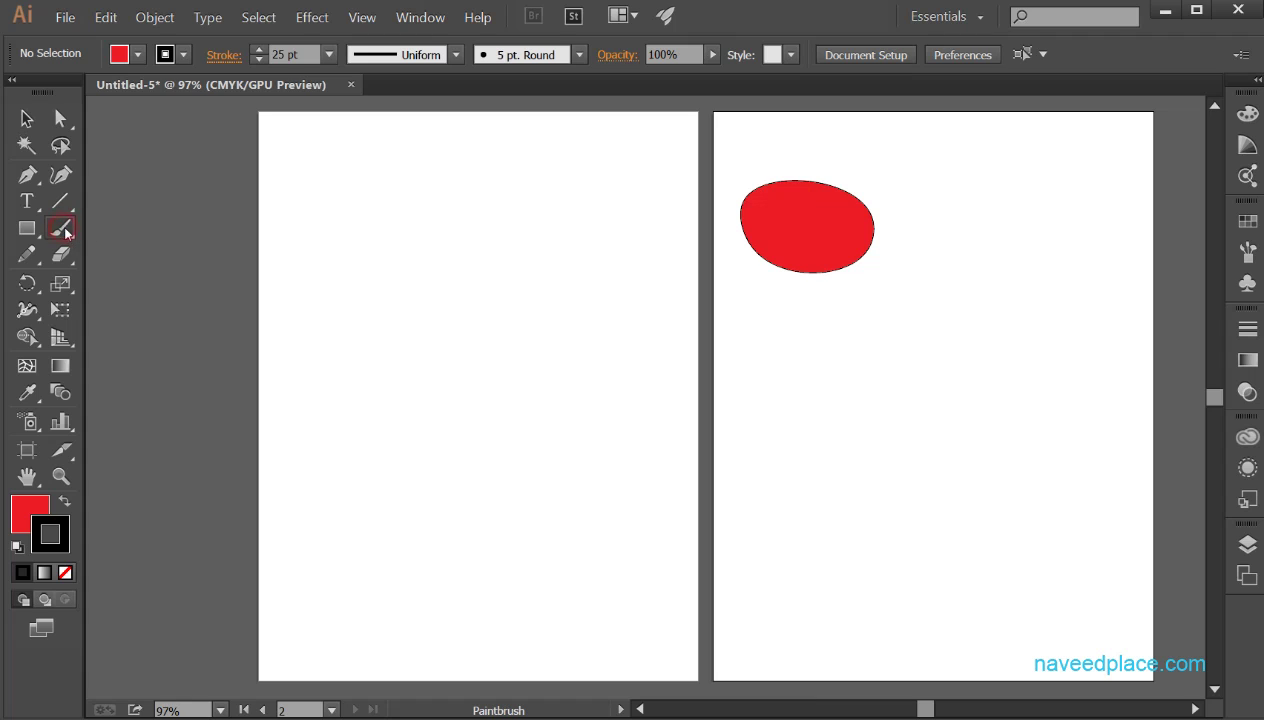
left_click_drag(63, 231, 133, 231)
left_click_drag(344, 244, 517, 384)
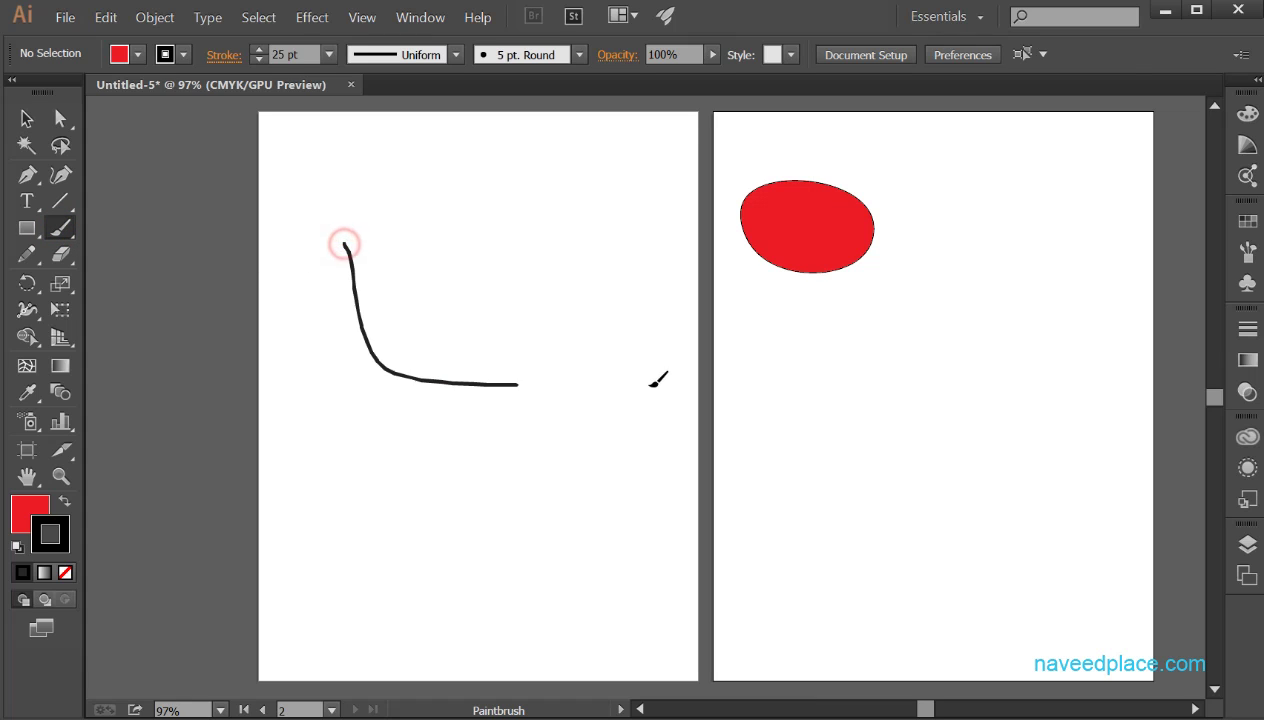
left_click_drag(651, 384, 643, 384)
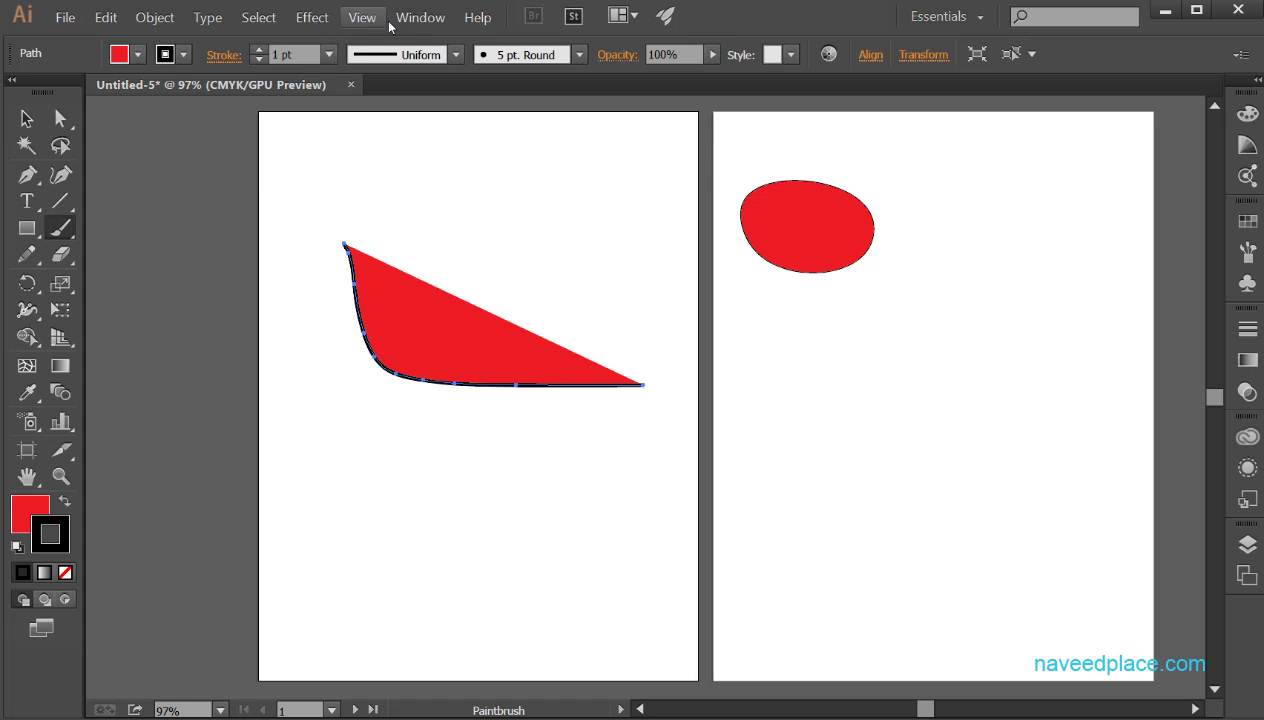
Step: In the Brushes panel, try the charcoal, arrow, bristle and pattern brushes, then settle on Basic
left_click(431, 32)
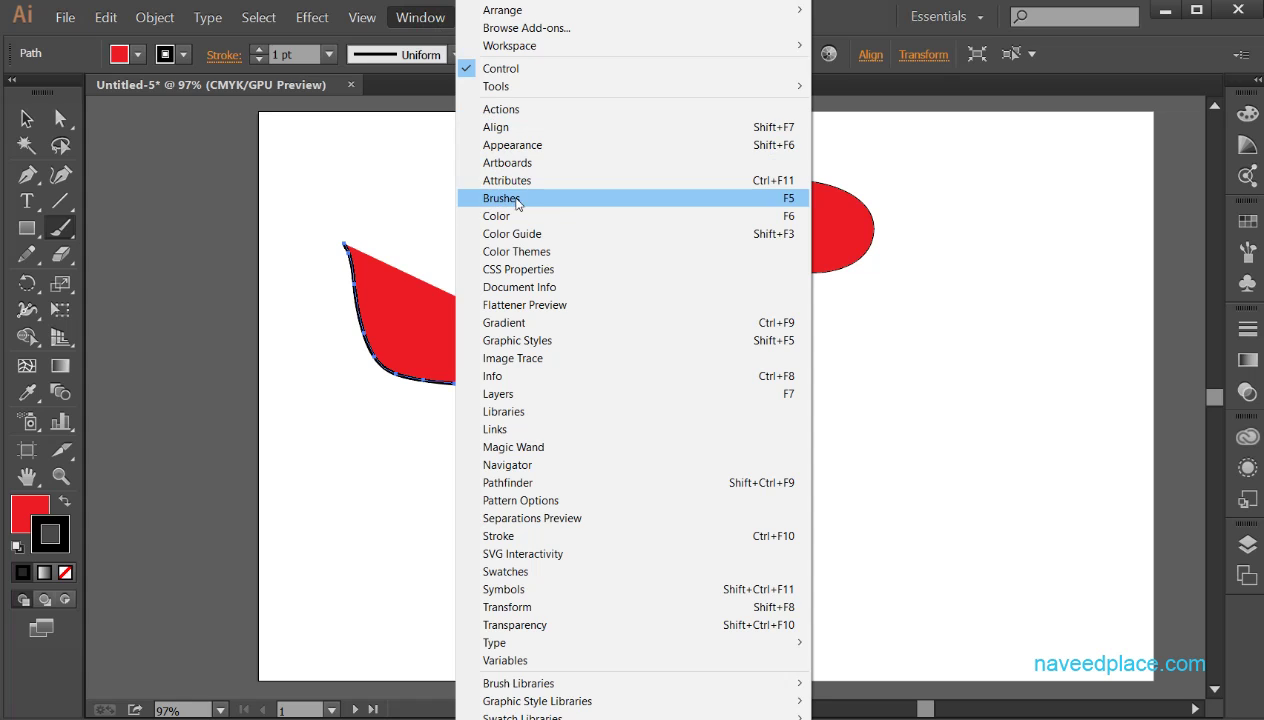
left_click(502, 199)
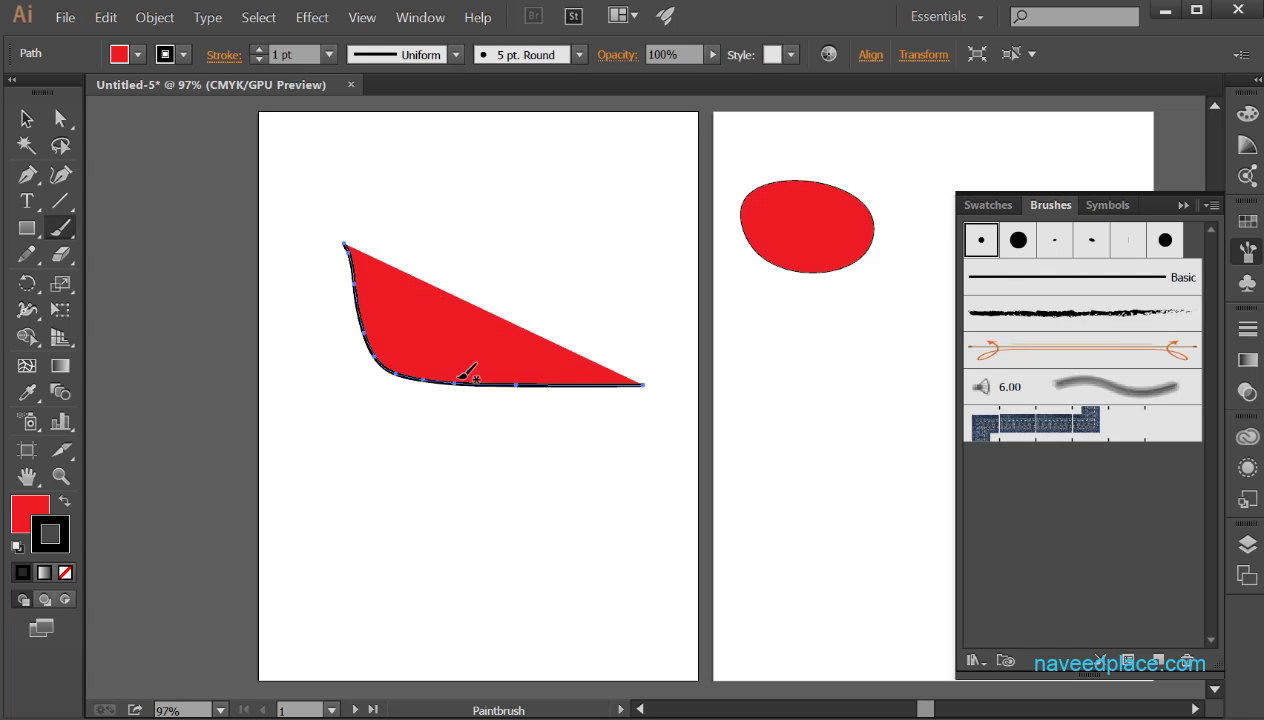
left_click(1043, 314)
left_click(1052, 350)
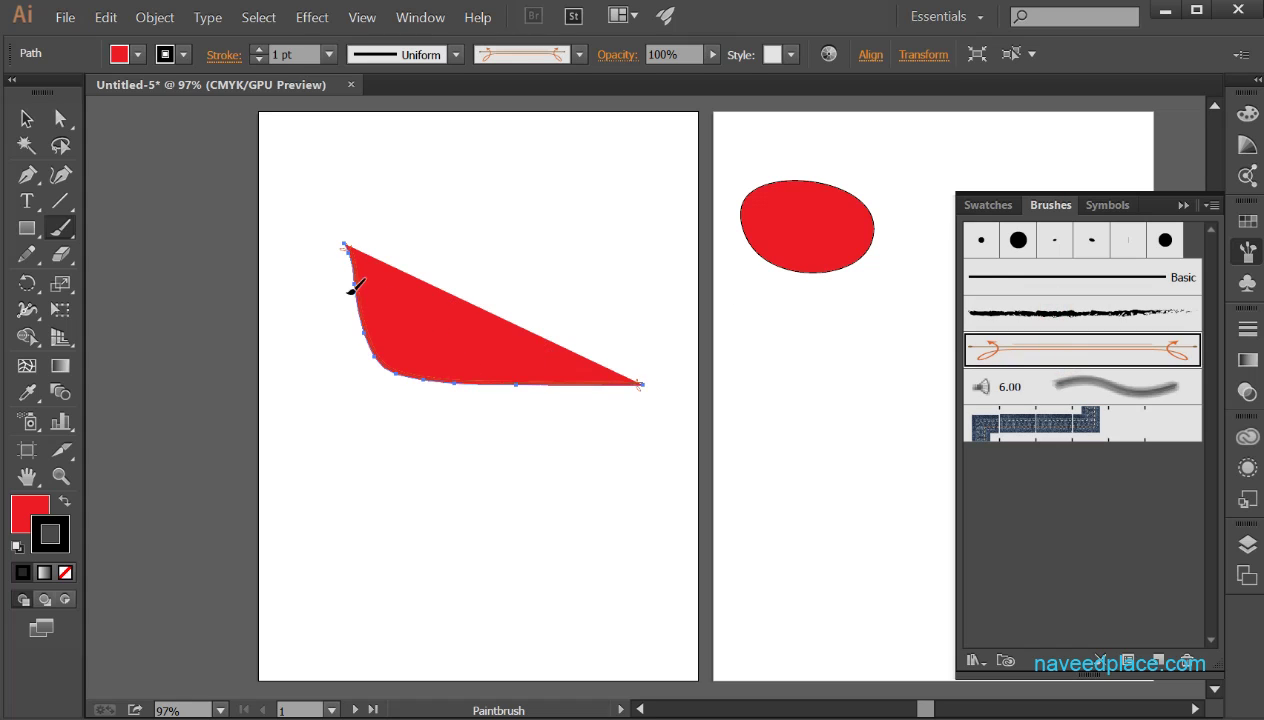
left_click(1082, 388)
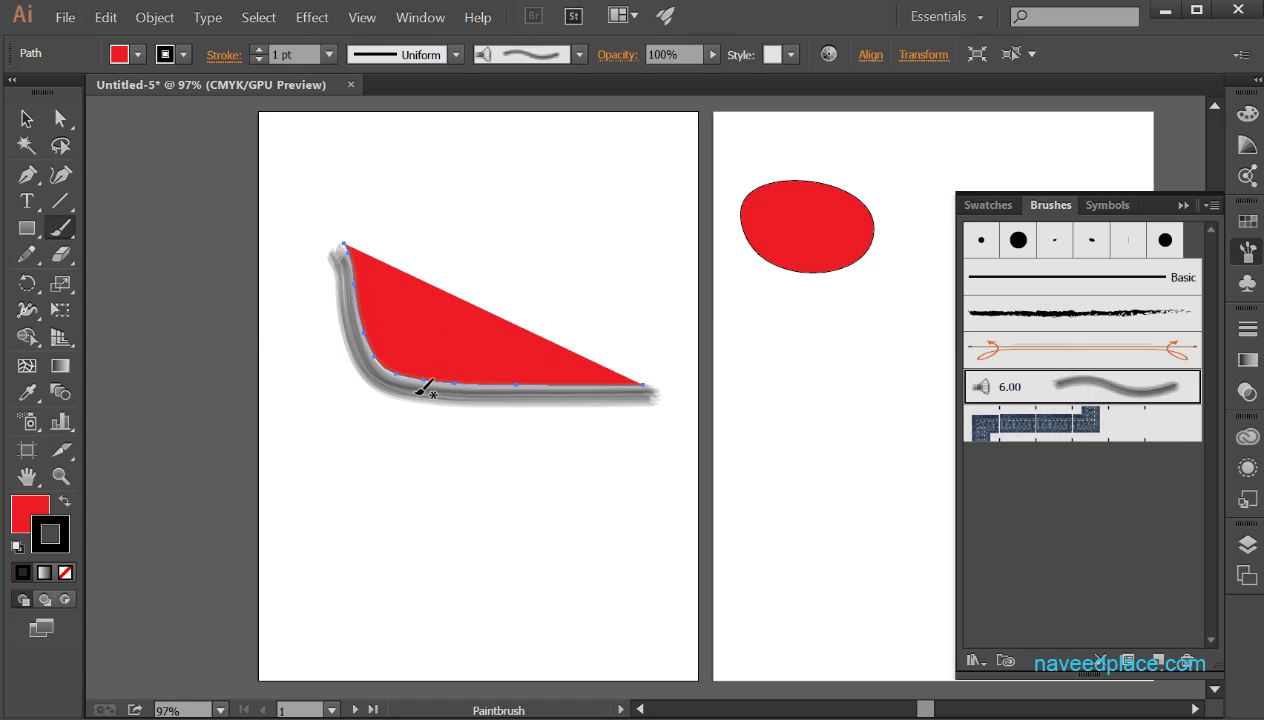
left_click(1083, 414)
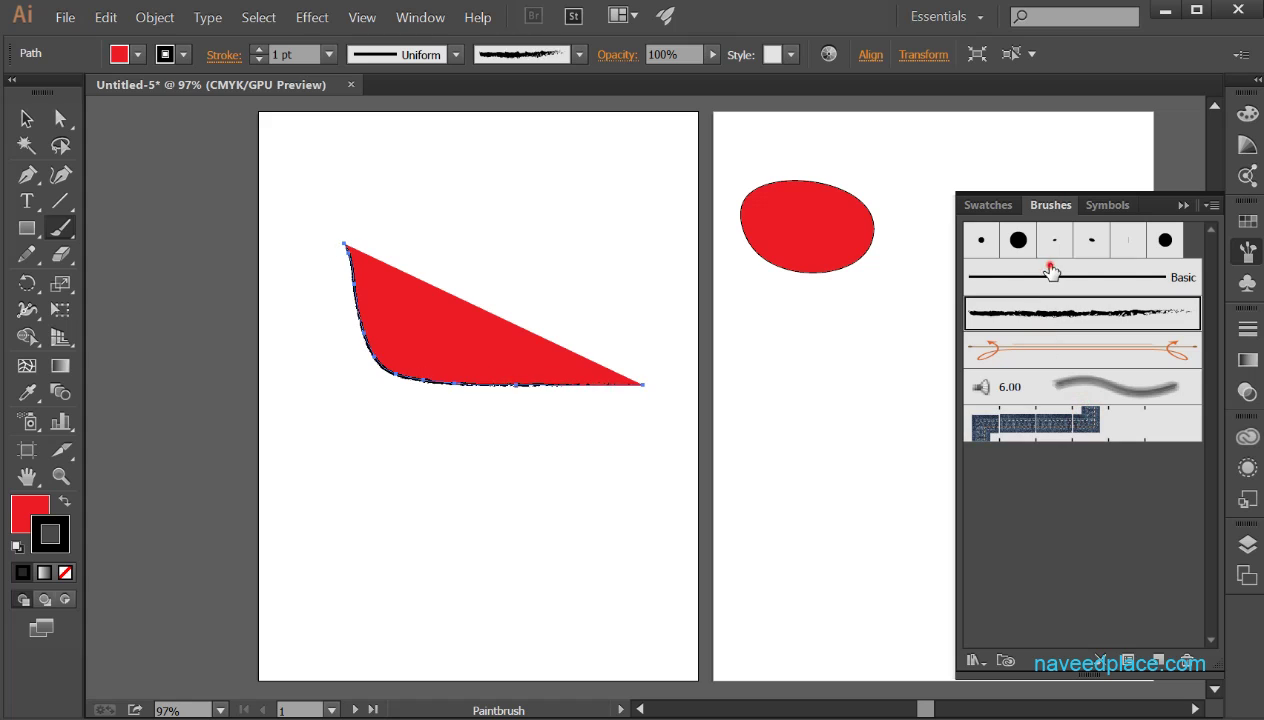
left_click(1060, 276)
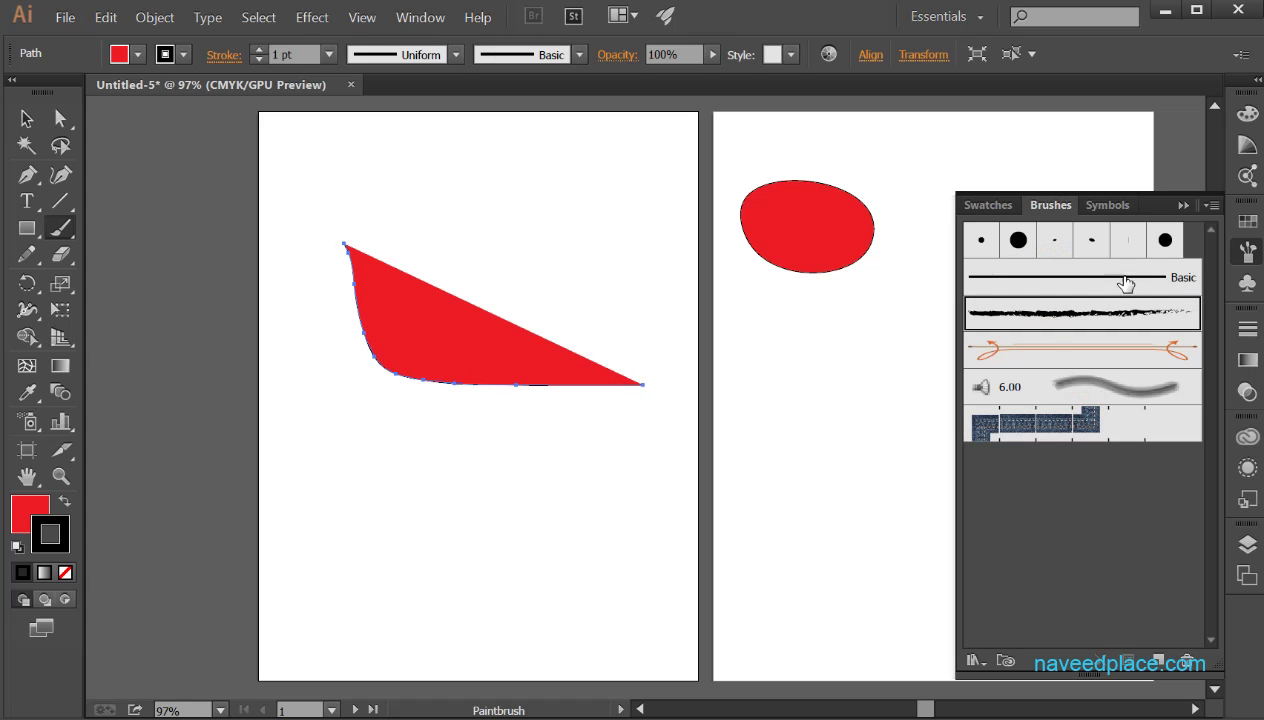
Step: Apply the Dashed Line 1.2 brush from the Borders_Dashed library to the red triangle
left_click(972, 661)
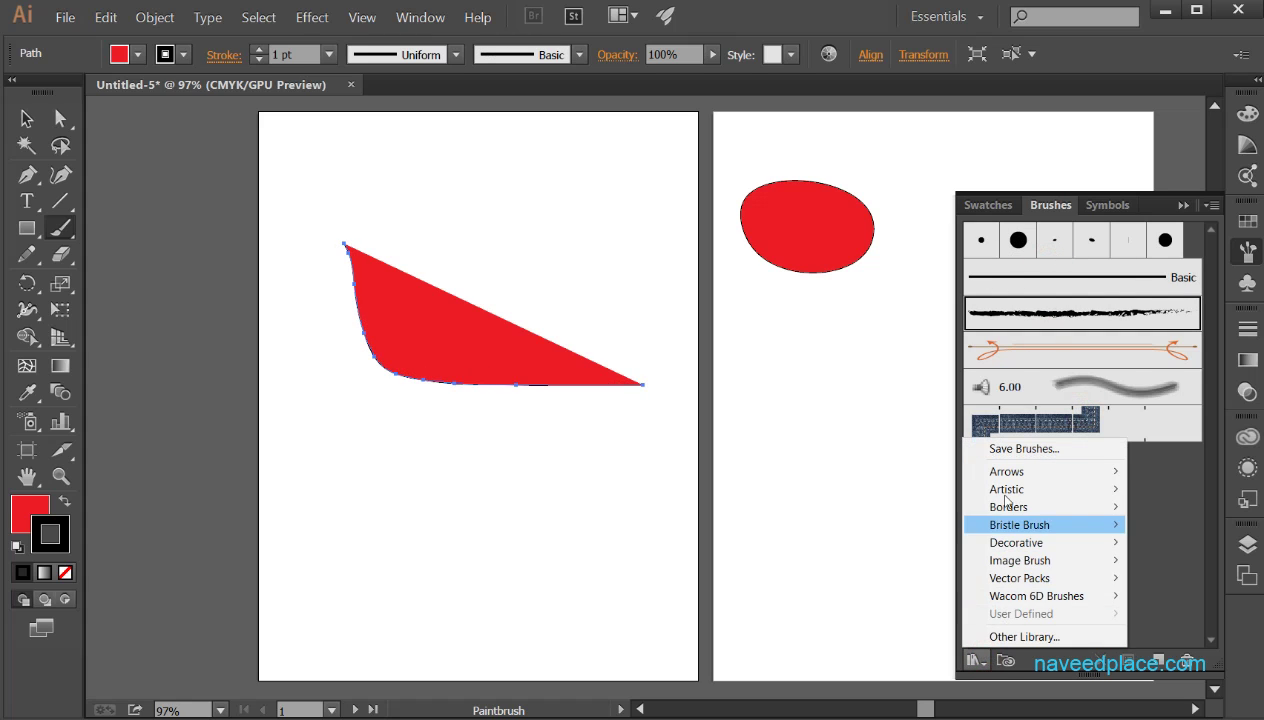
mouse_move(1011, 580)
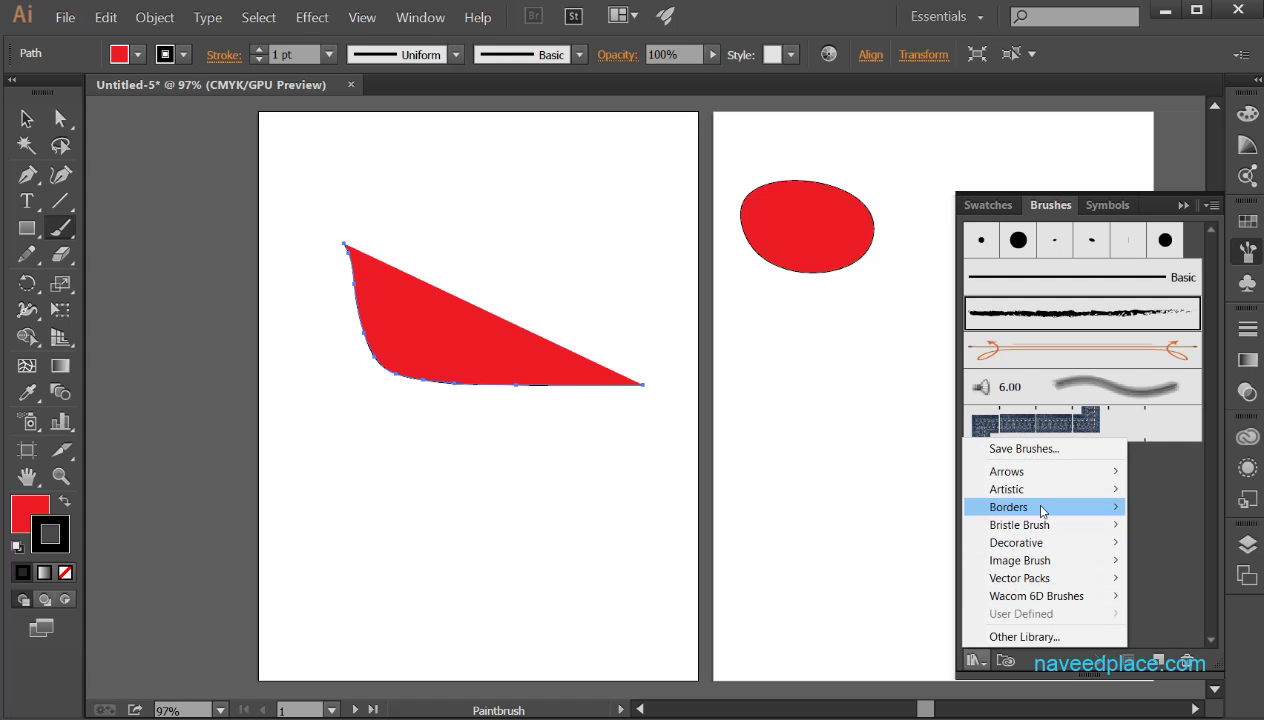
mouse_move(1040, 507)
left_click(1150, 508)
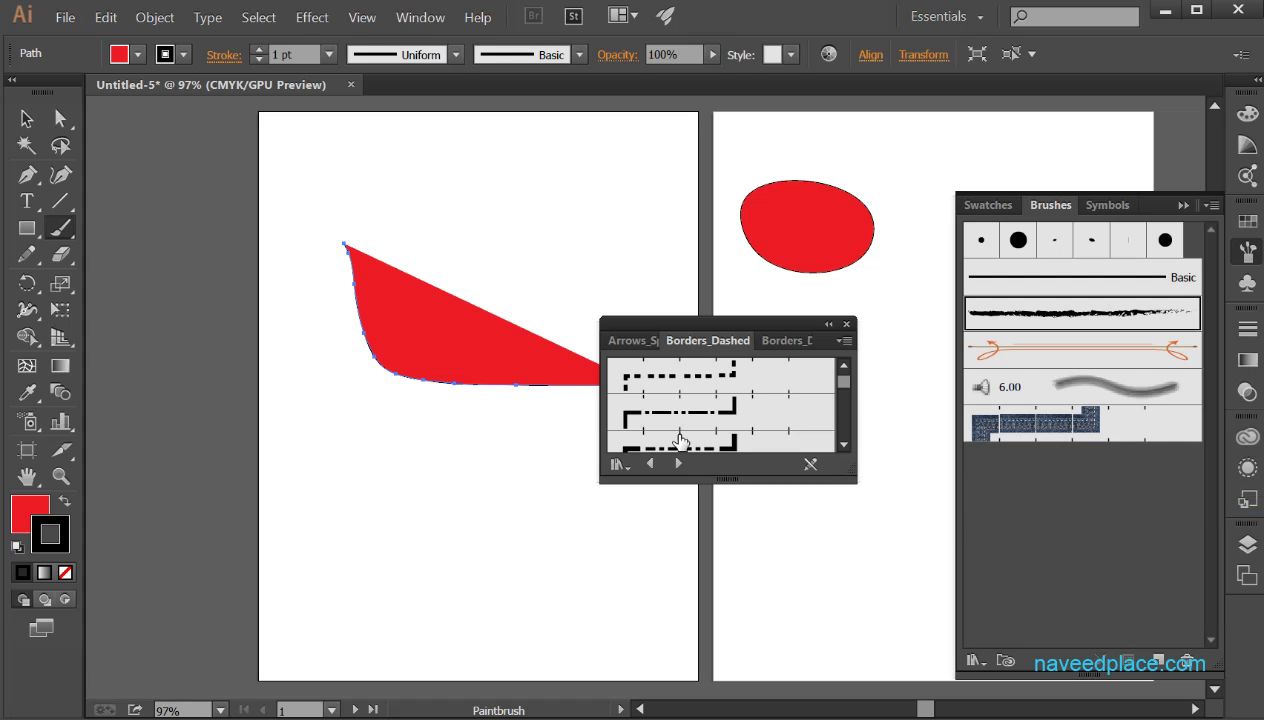
left_click(701, 421)
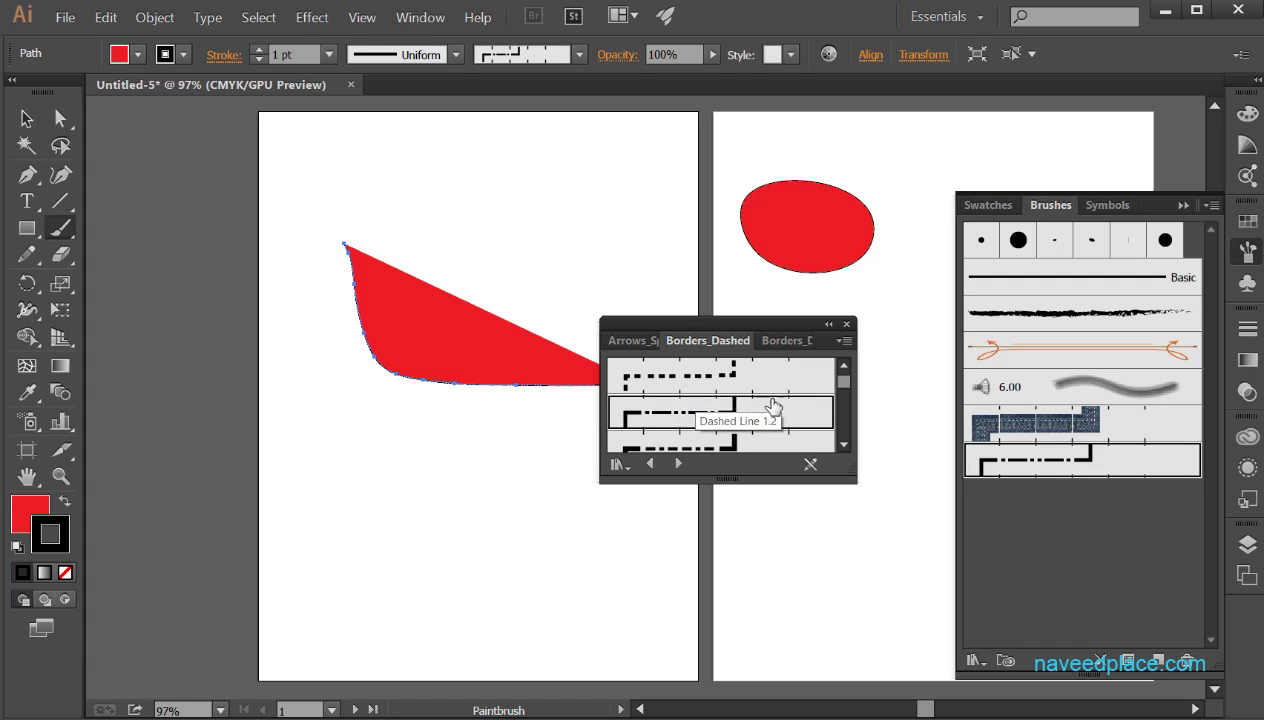
left_click_drag(843, 381, 845, 432)
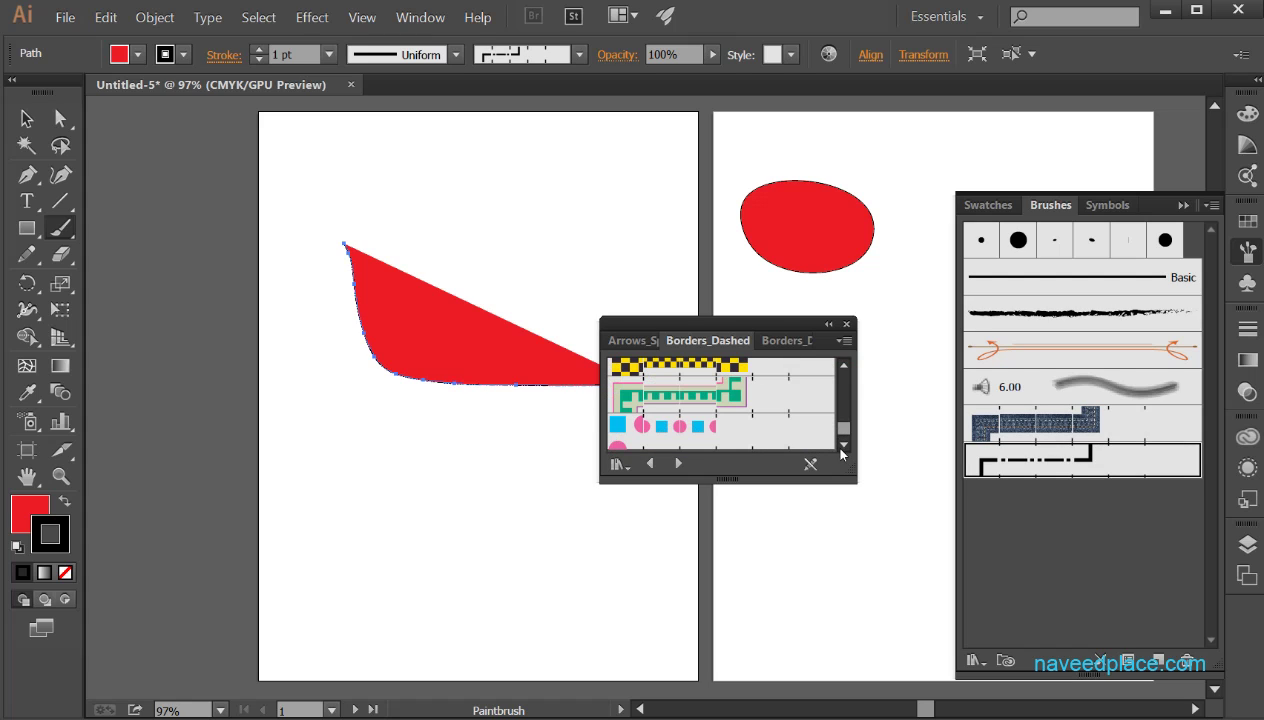
Step: Close the dashed border library, deselect the shape, and collapse the Brushes panel to icons
left_click(828, 324)
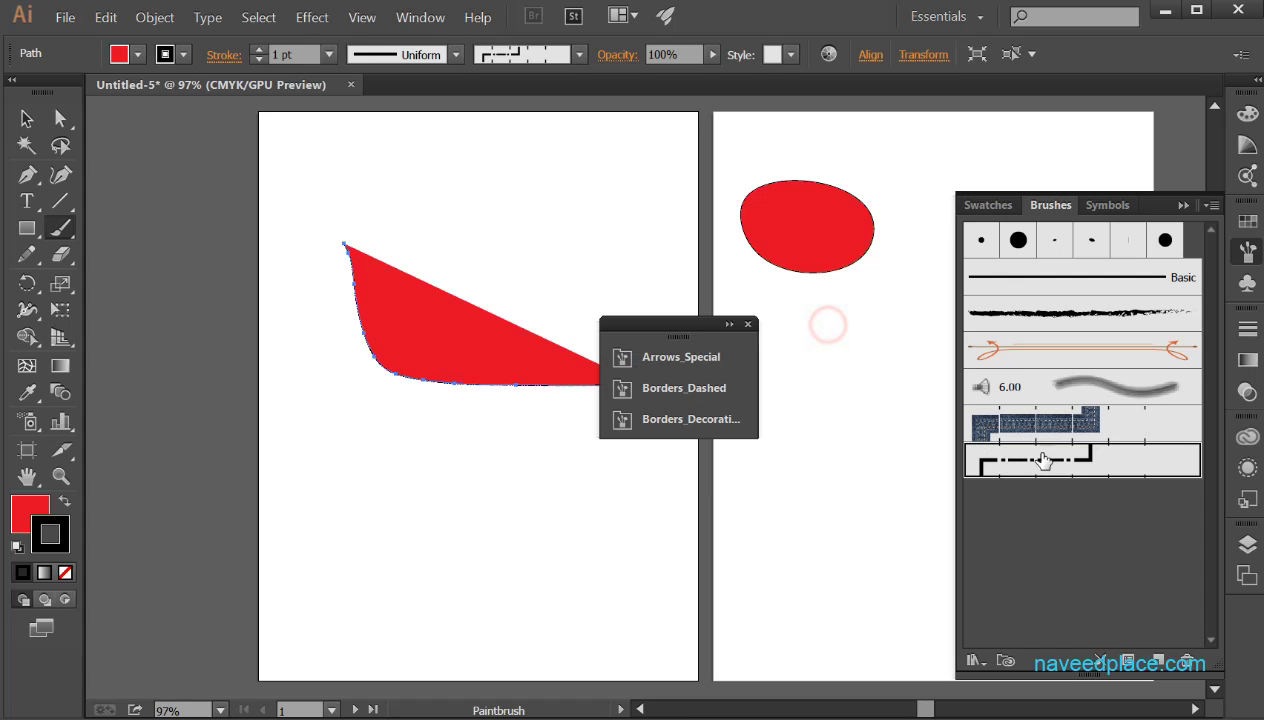
left_click(747, 324)
left_click(752, 323)
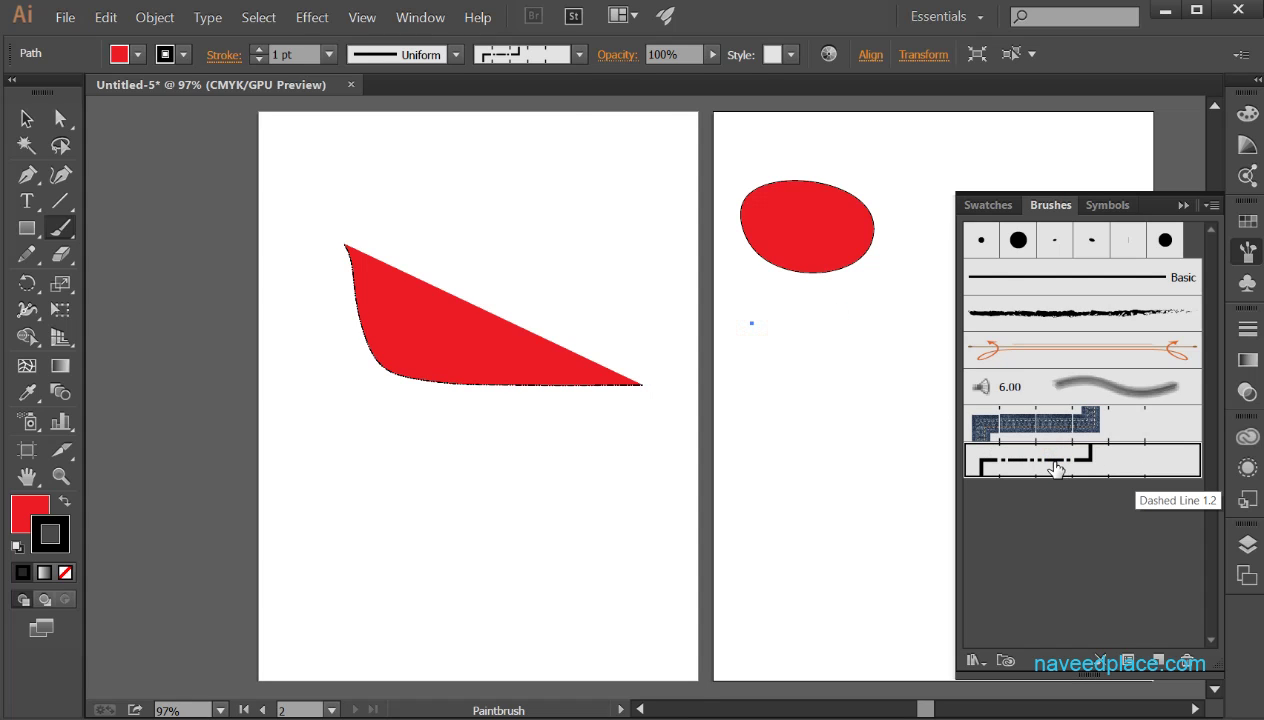
left_click(1183, 206)
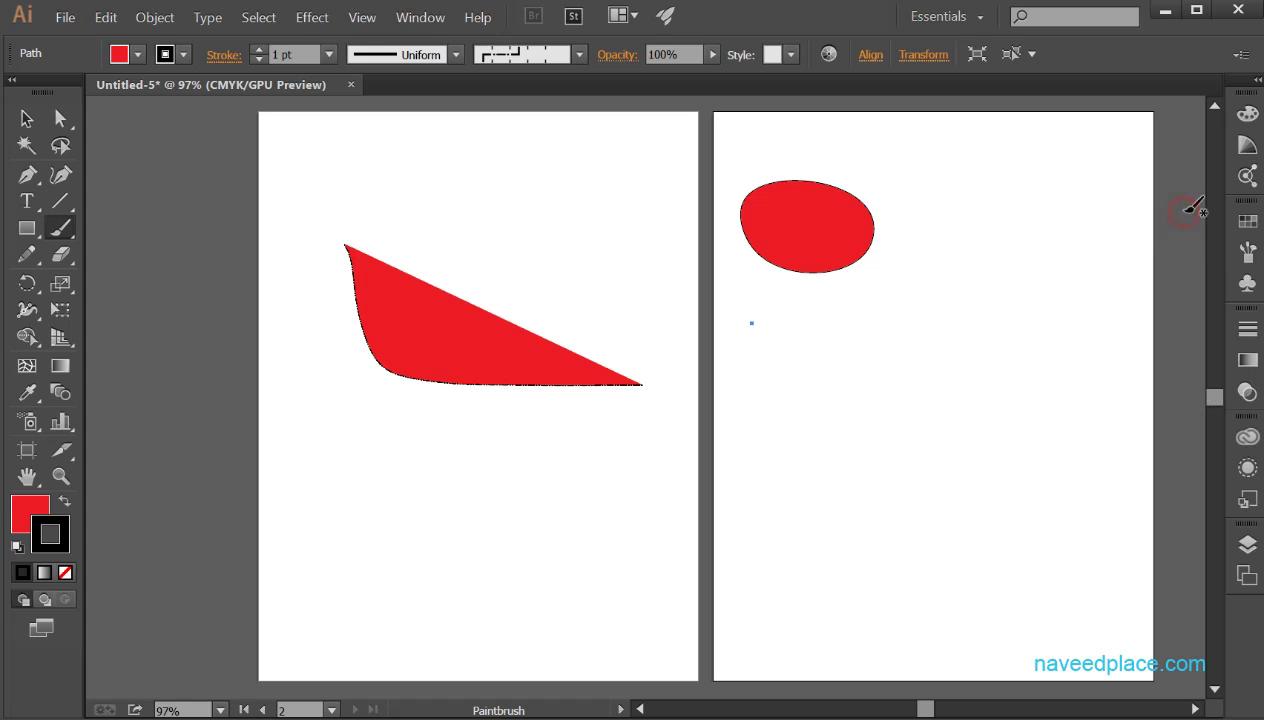
Step: Open the Color panel and pick a pale mint green stroke colour from its spectrum
left_click(410, 17)
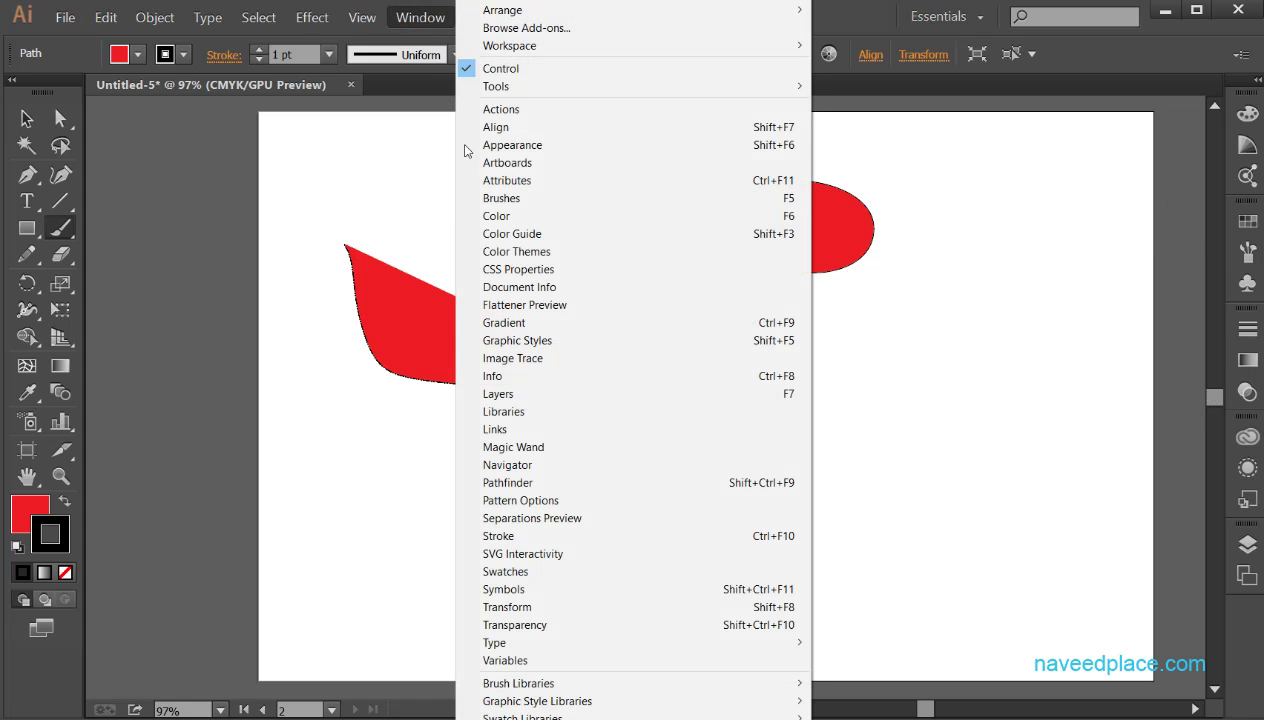
left_click(509, 218)
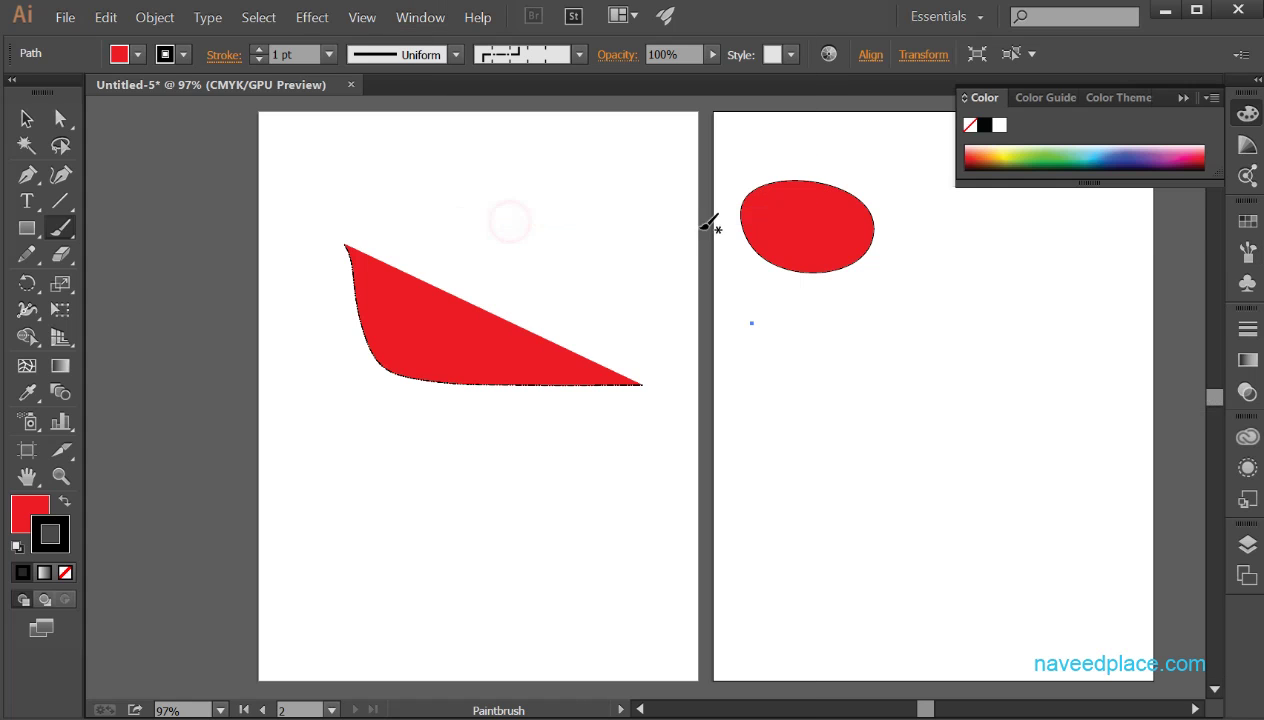
left_click(1045, 150)
mouse_move(1017, 143)
left_mouse_down()
mouse_move(1086, 141)
mouse_move(1040, 141)
left_mouse_up()
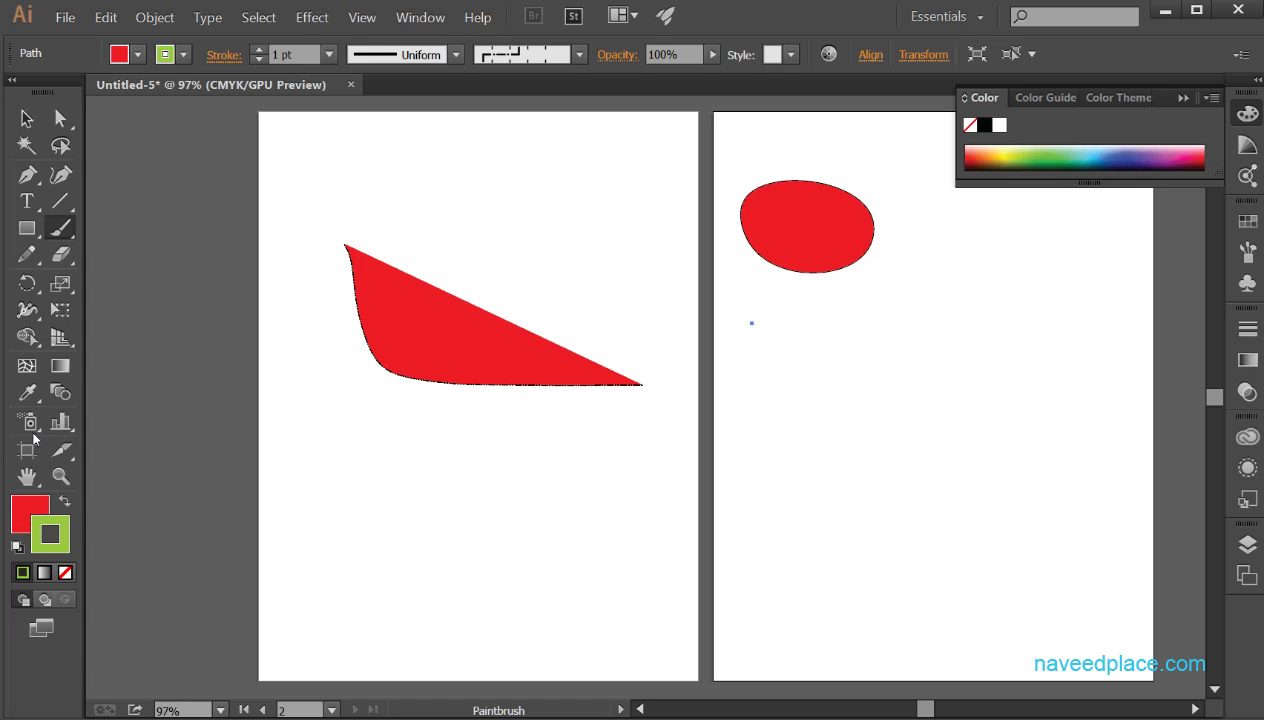
mouse_move(1023, 153)
left_mouse_down()
mouse_move(1012, 155)
mouse_move(1205, 130)
mouse_move(995, 150)
mouse_move(1130, 140)
mouse_move(1058, 138)
left_mouse_up()
left_click(401, 24)
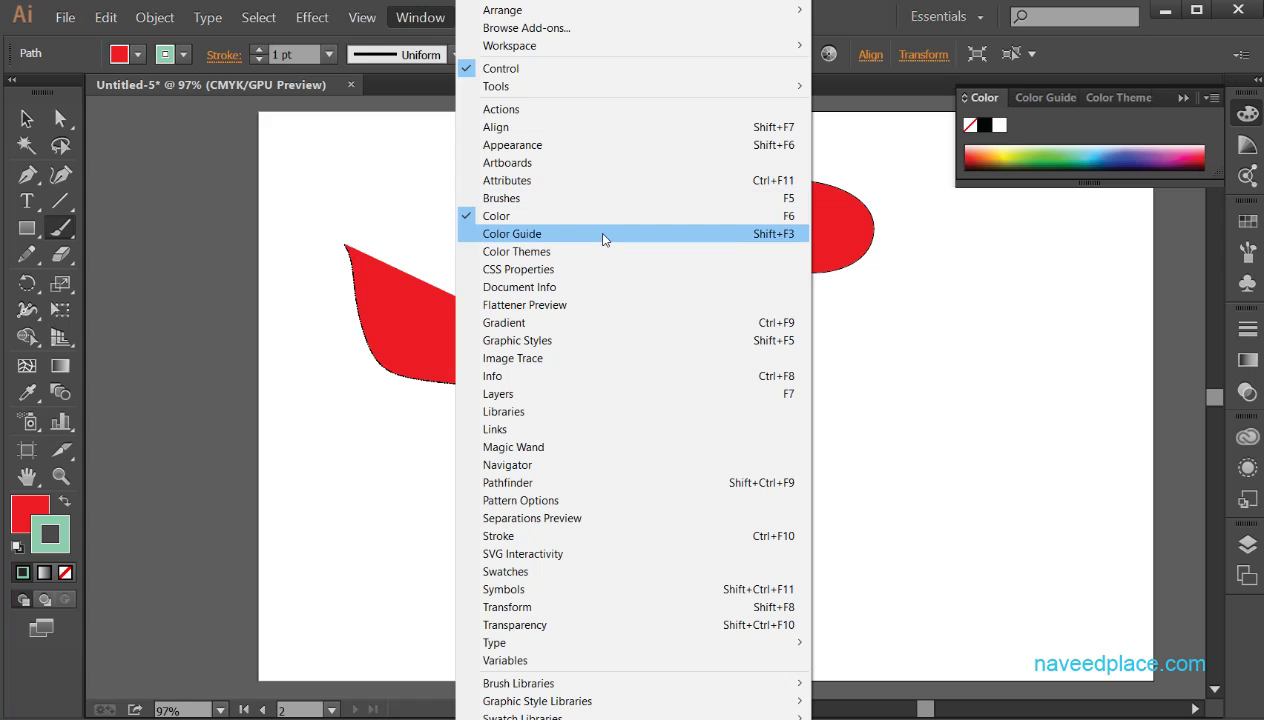
Step: Set the stroke to a pale, near-white pink tint from the Color Guide panel
left_click(526, 236)
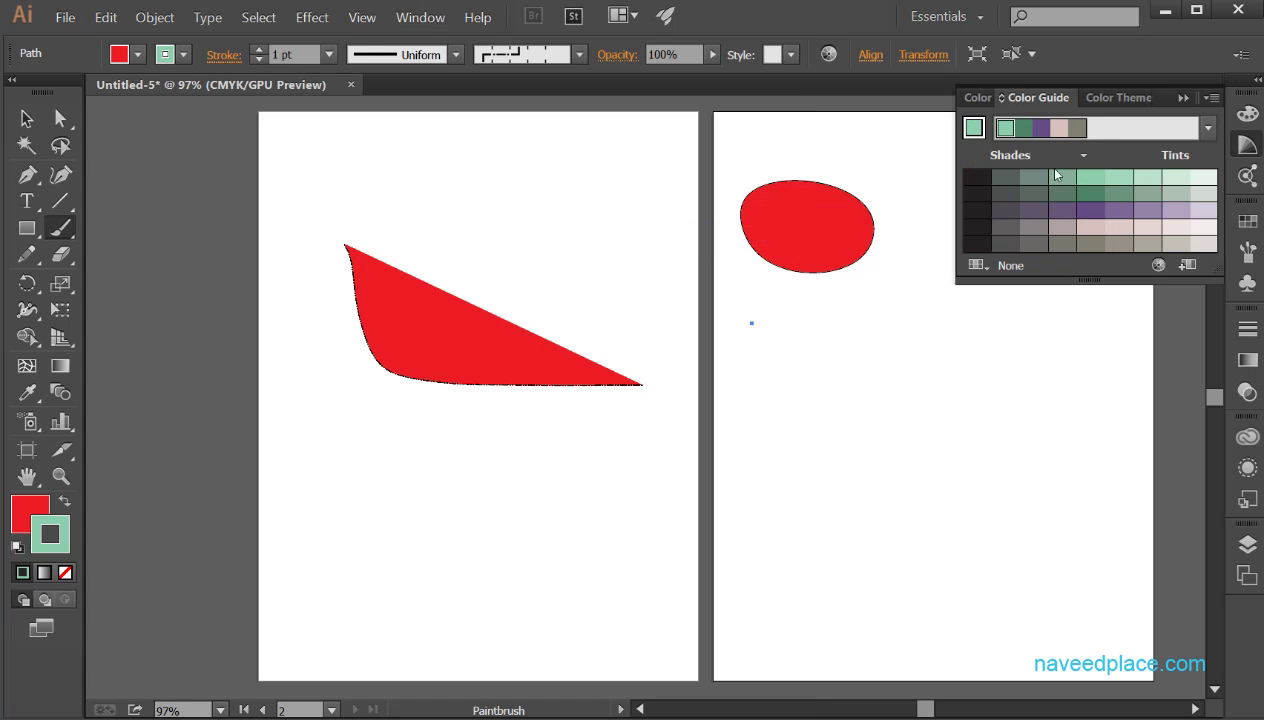
left_click(1097, 195)
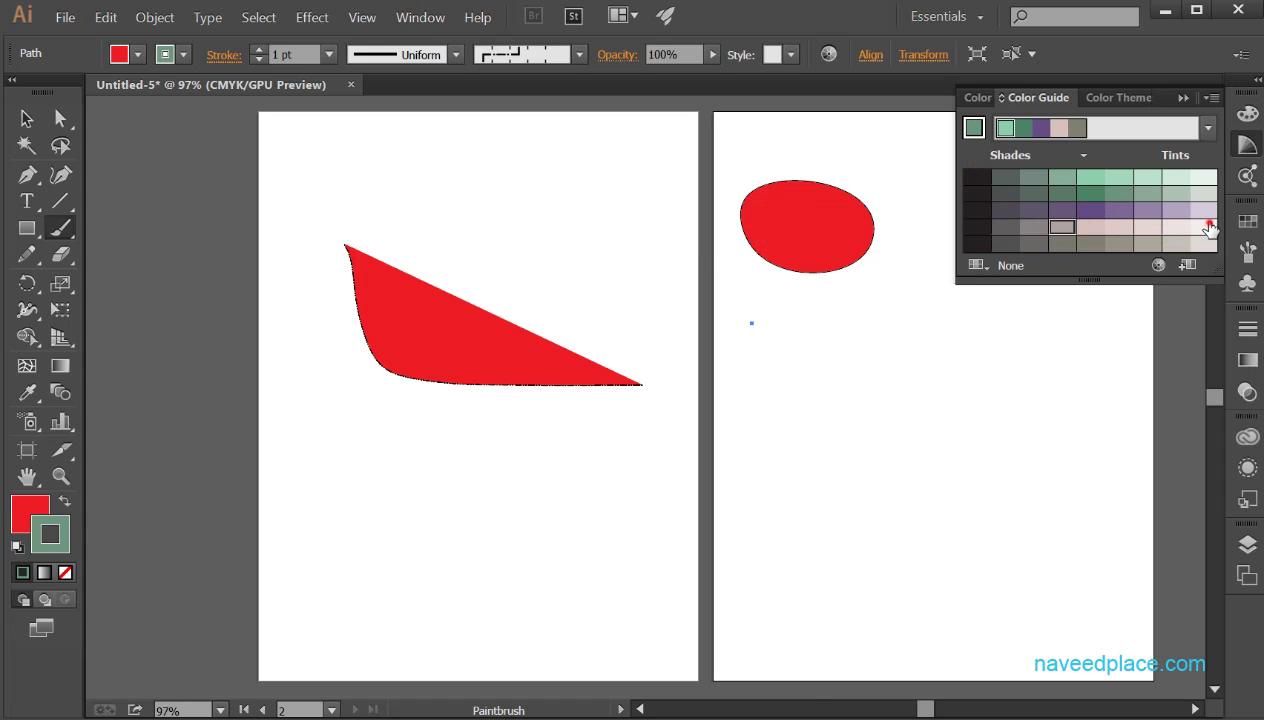
left_click(1193, 182)
left_click(1176, 227)
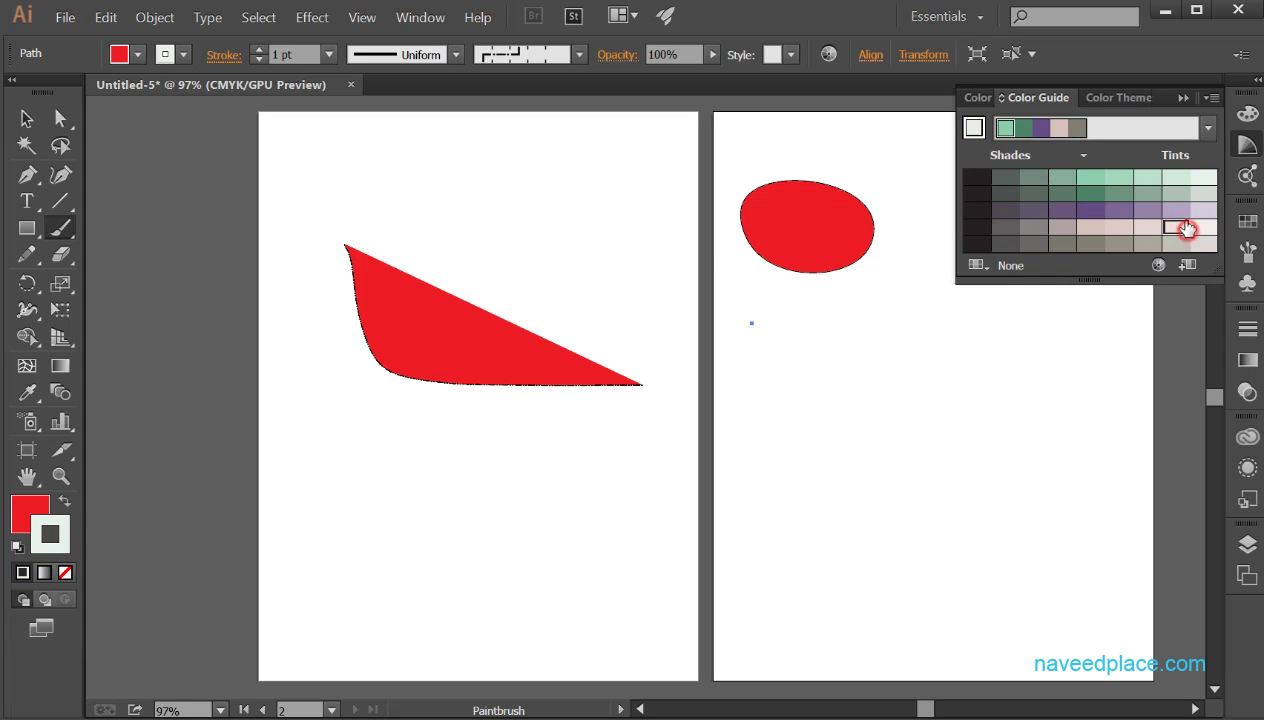
Step: Show the Color Themes panel, then collapse it out of the way
left_click(420, 17)
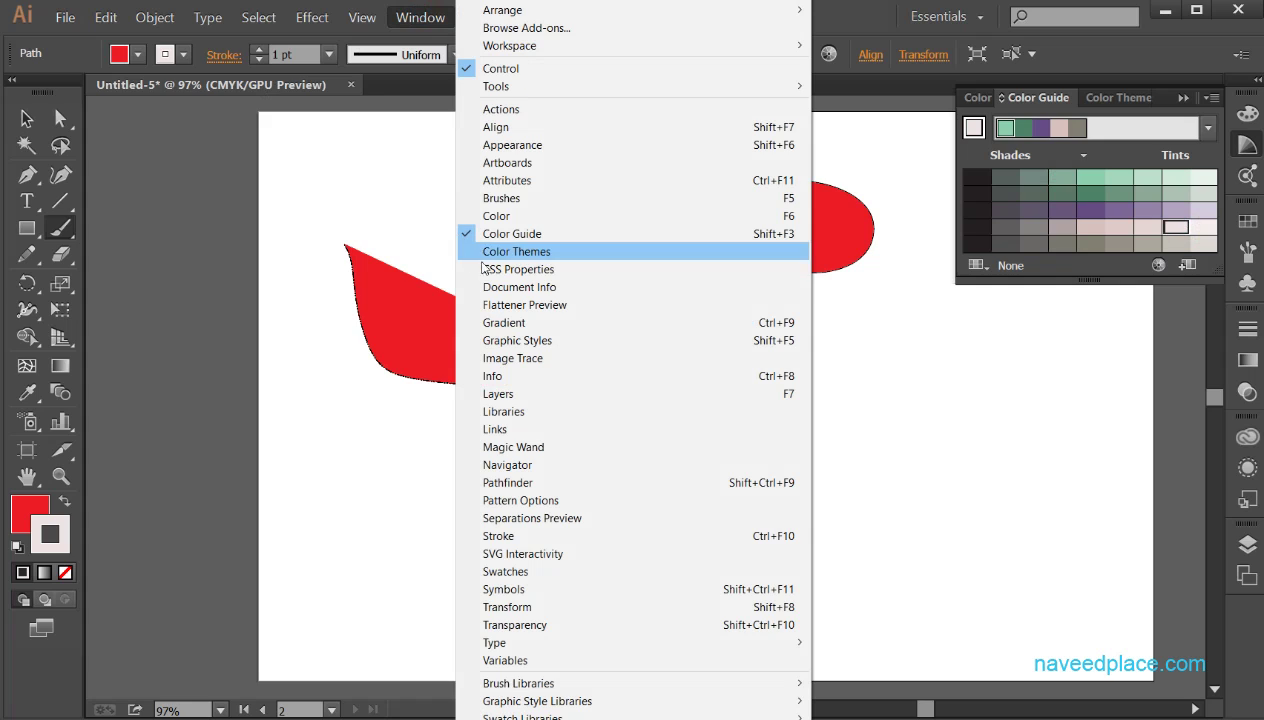
left_click(519, 258)
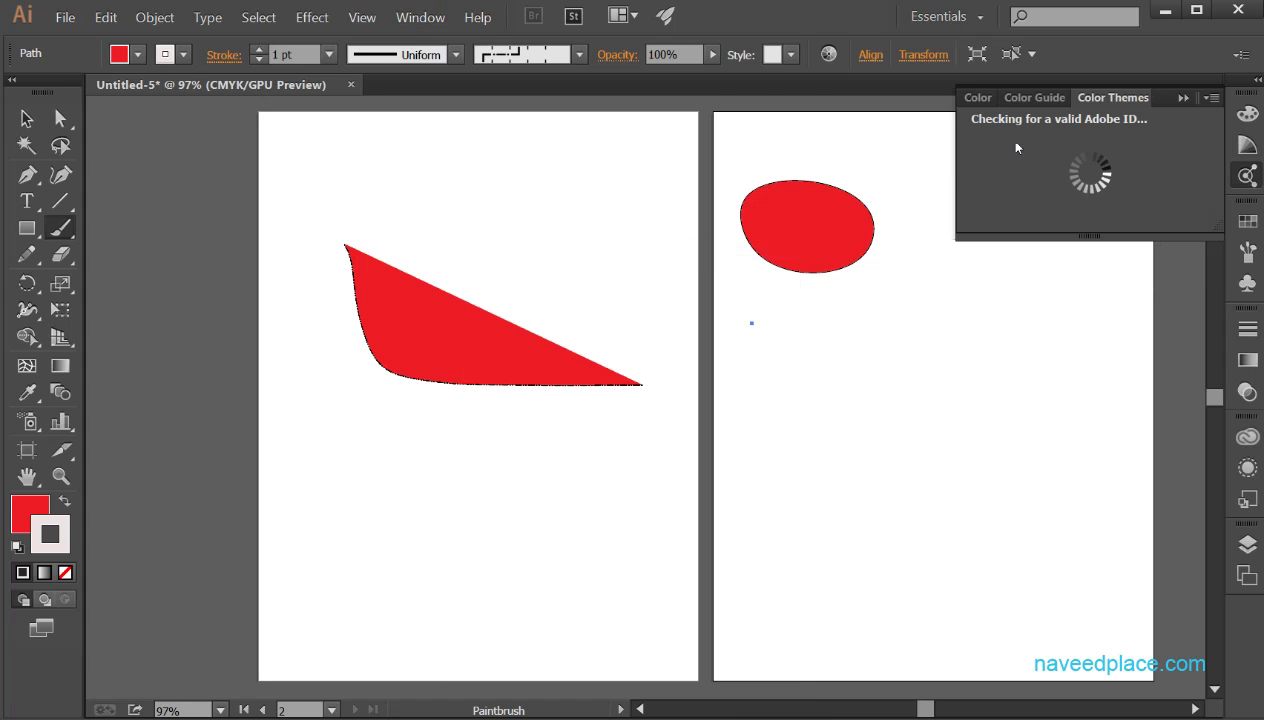
left_click(1181, 98)
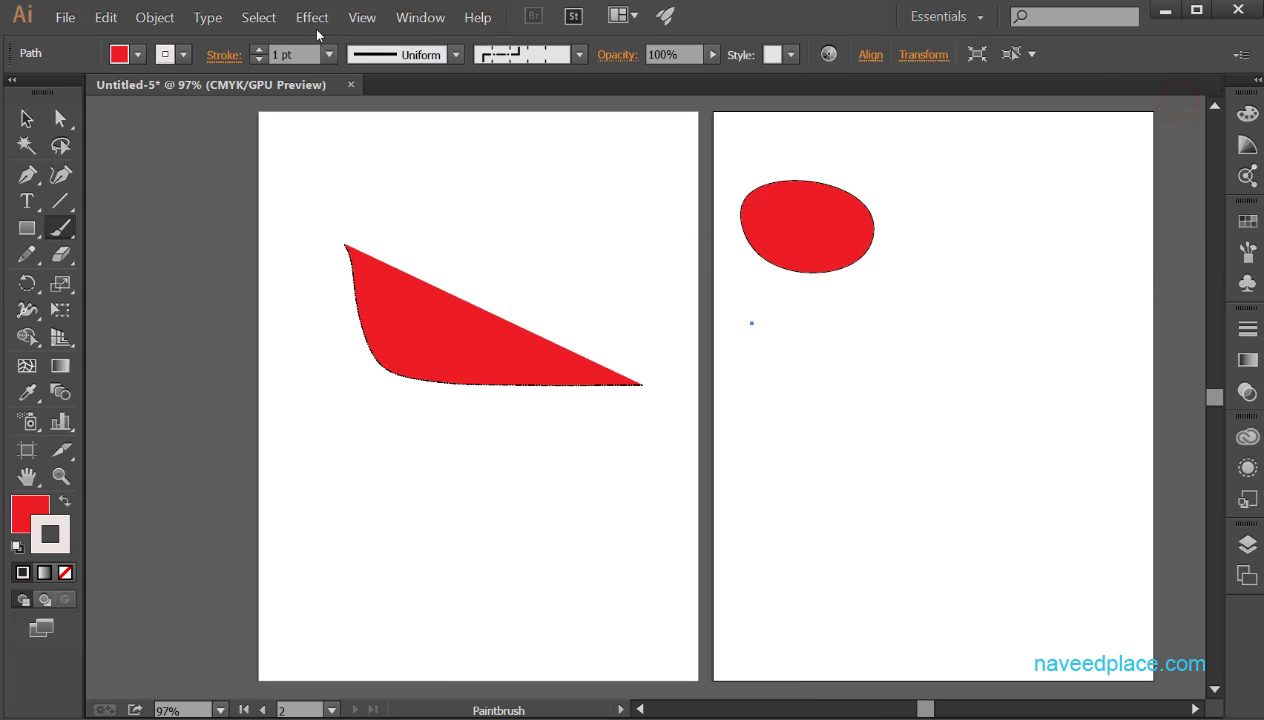
left_click(416, 17)
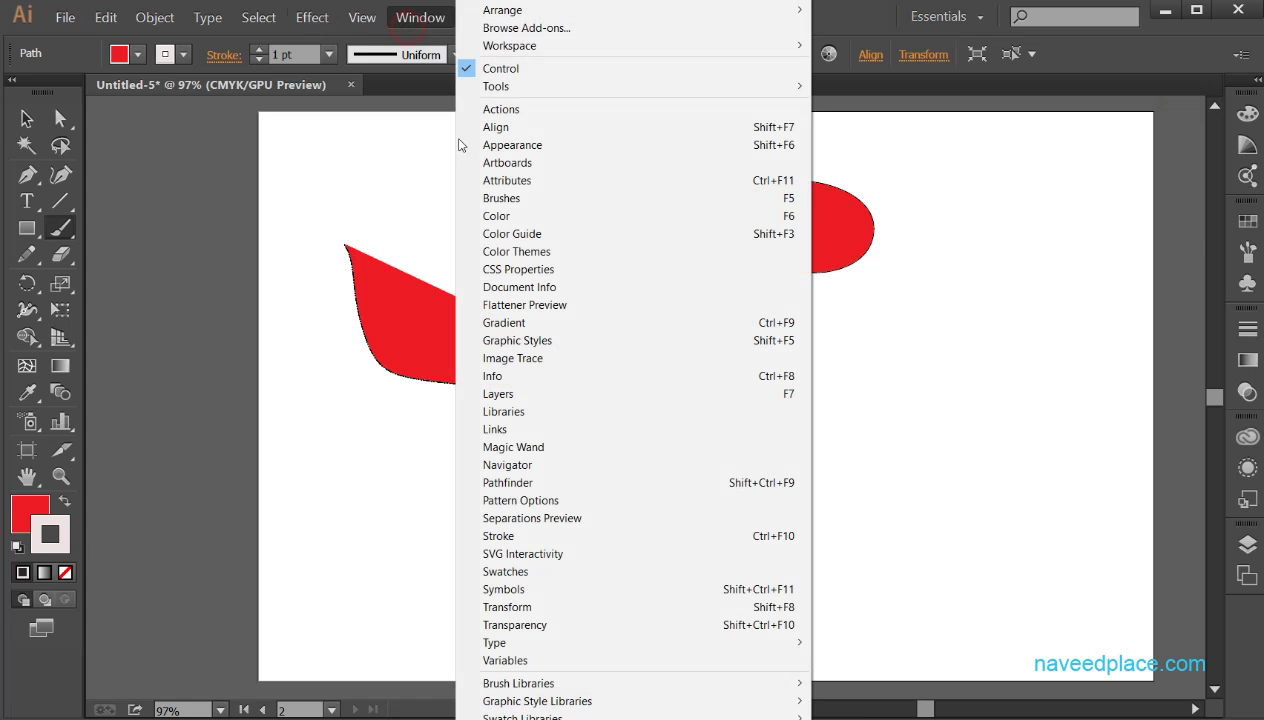
Step: View and close the CSS Properties panel, then marquee-select the red curved triangle with the Selection tool
left_click(565, 273)
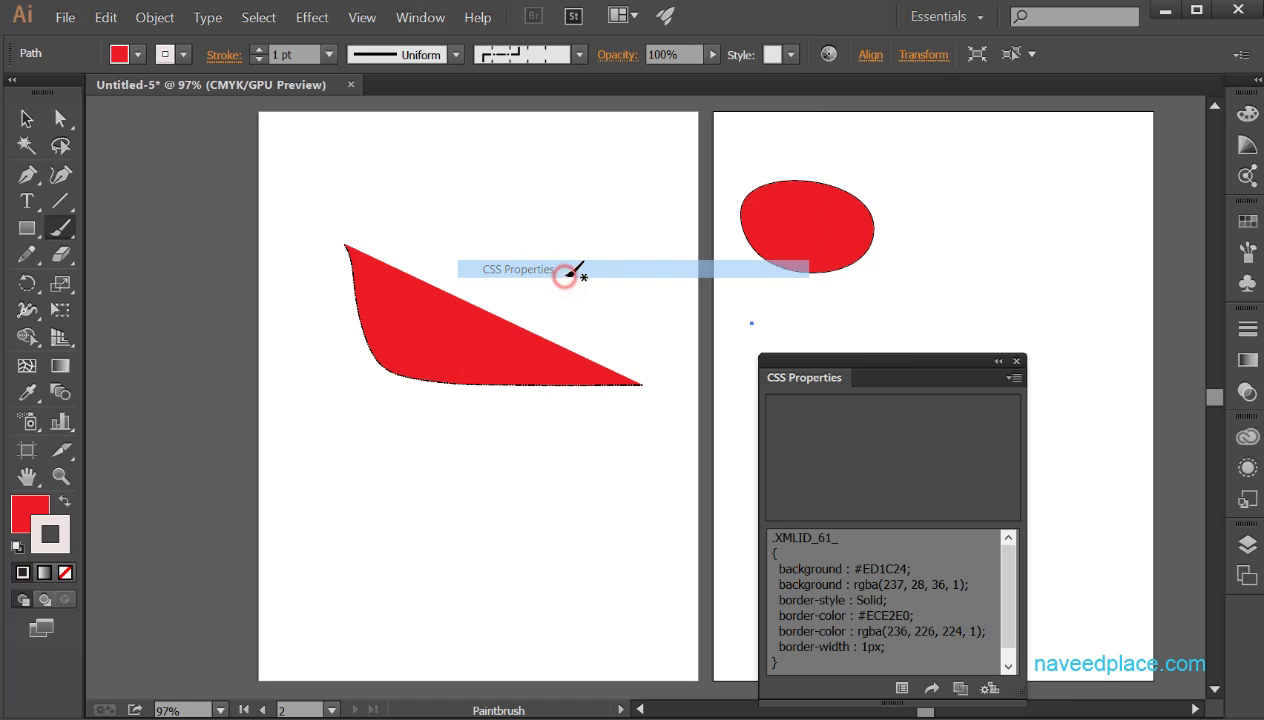
left_click(1021, 357)
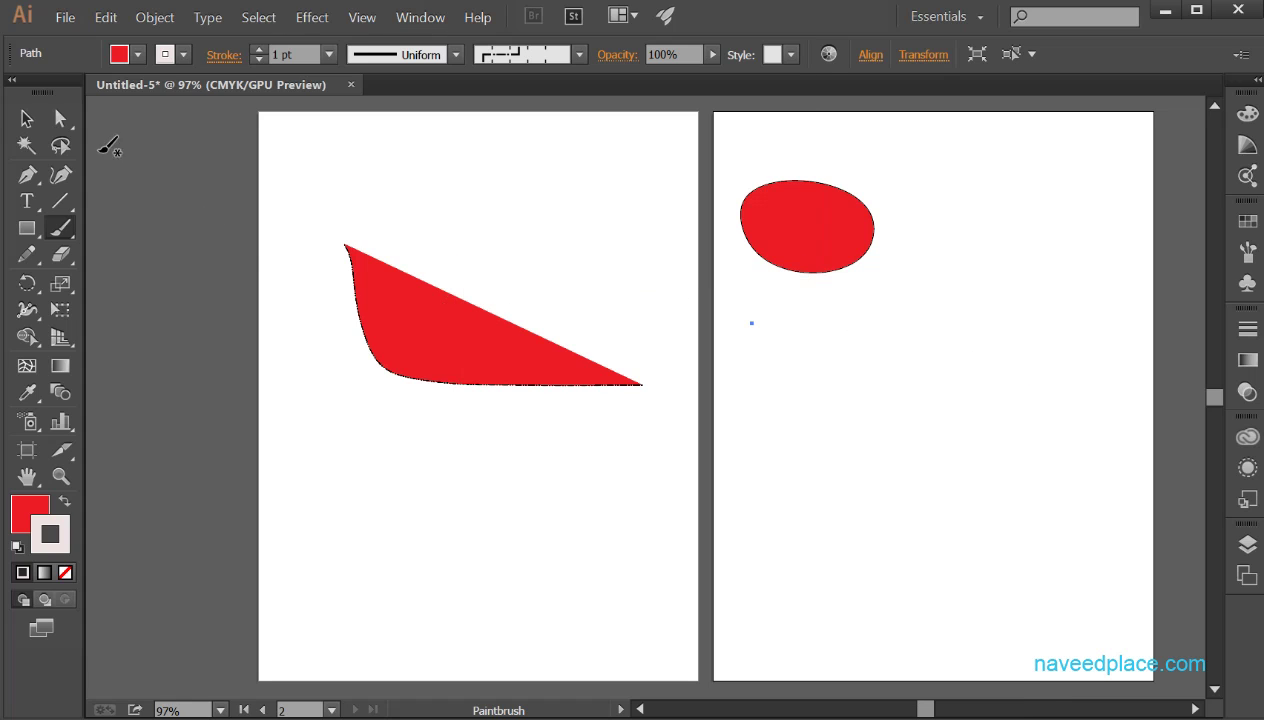
left_click(26, 118)
left_click_drag(307, 227, 680, 484)
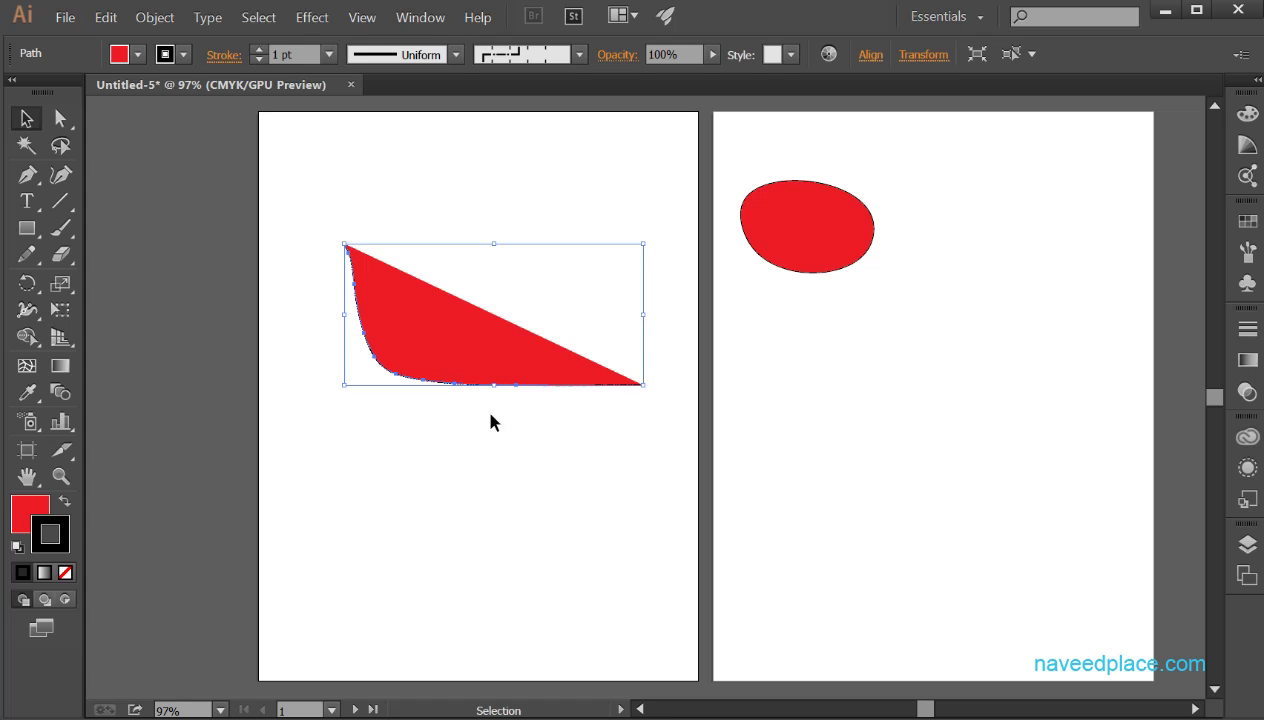
left_click_drag(309, 221, 710, 445)
left_click(607, 443)
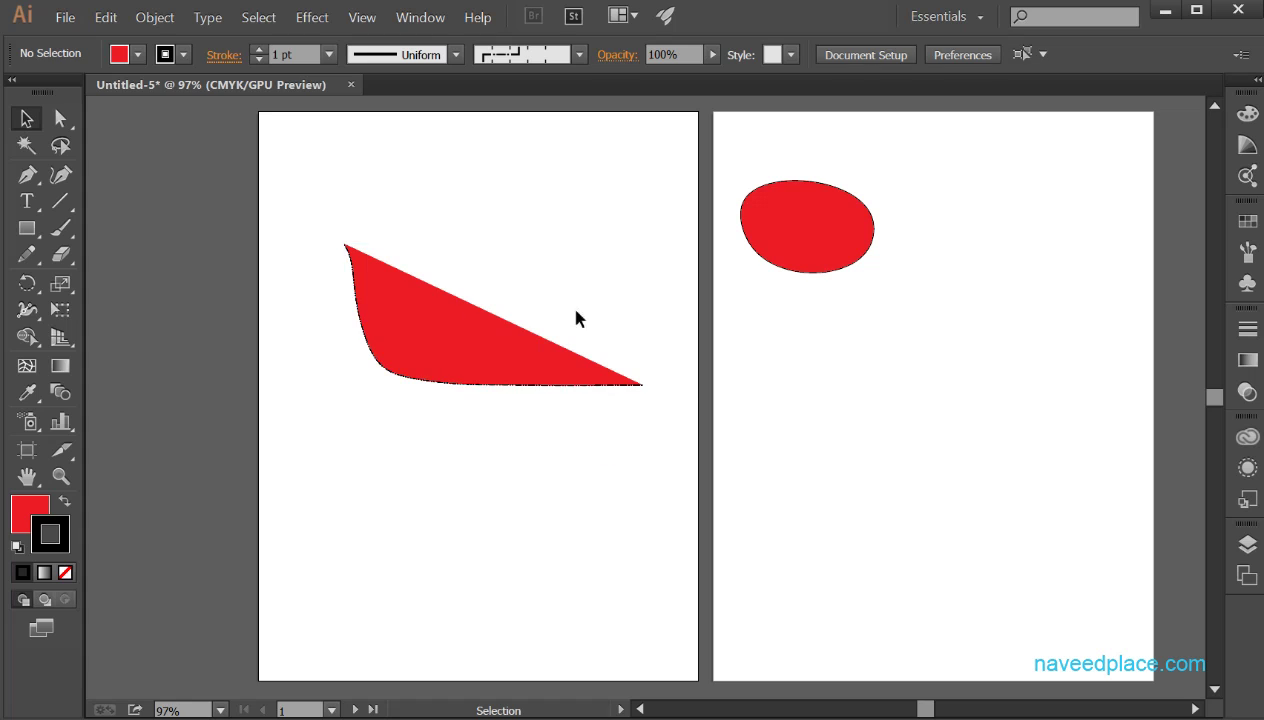
left_click(386, 319)
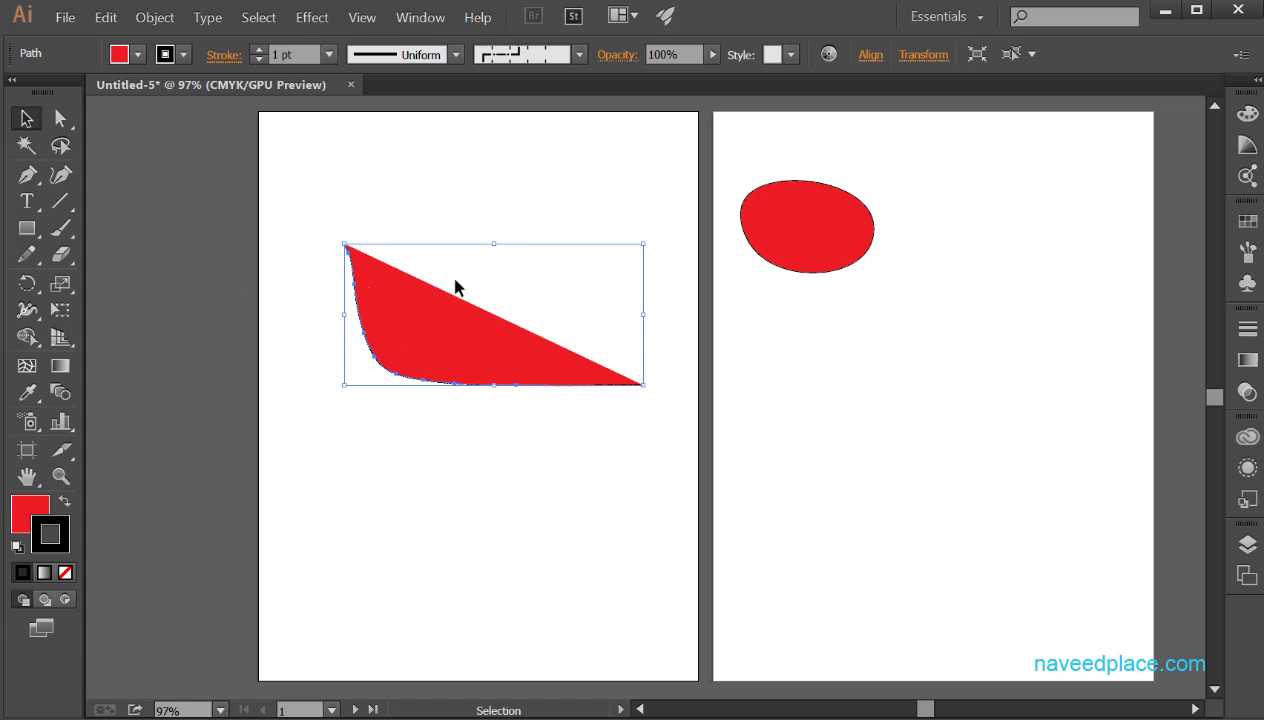
left_click(432, 19)
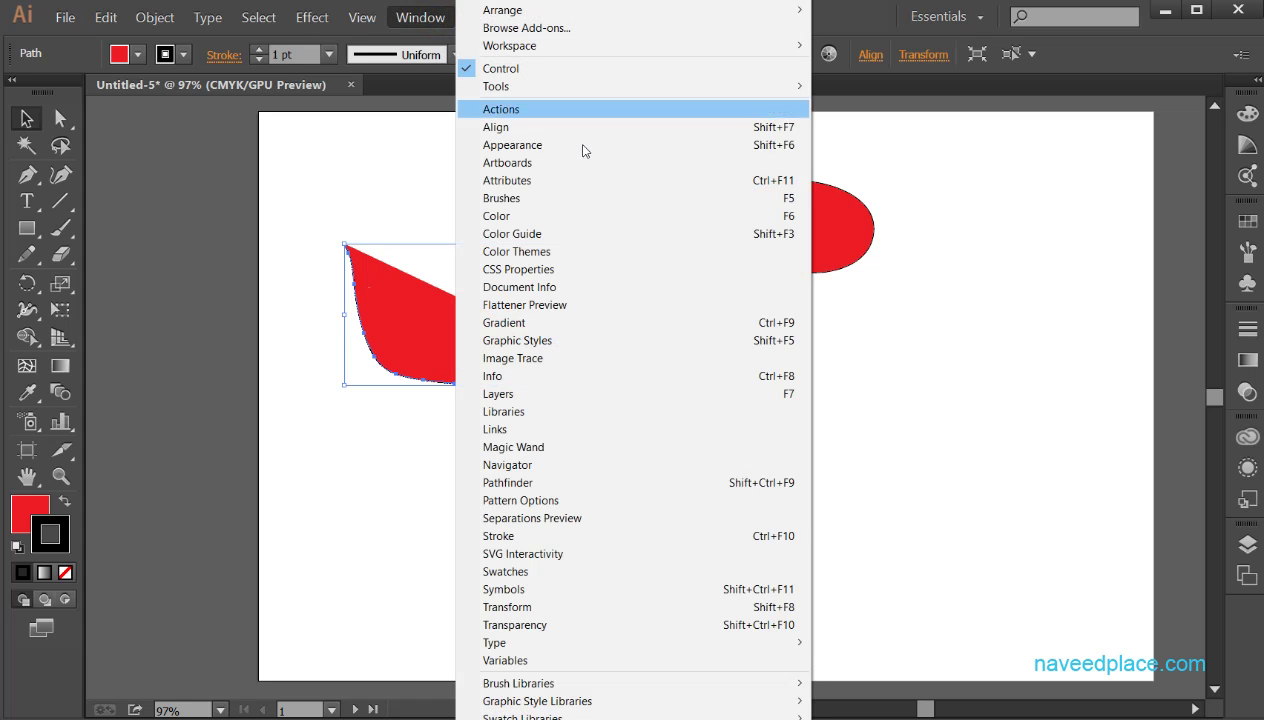
left_click(490, 283)
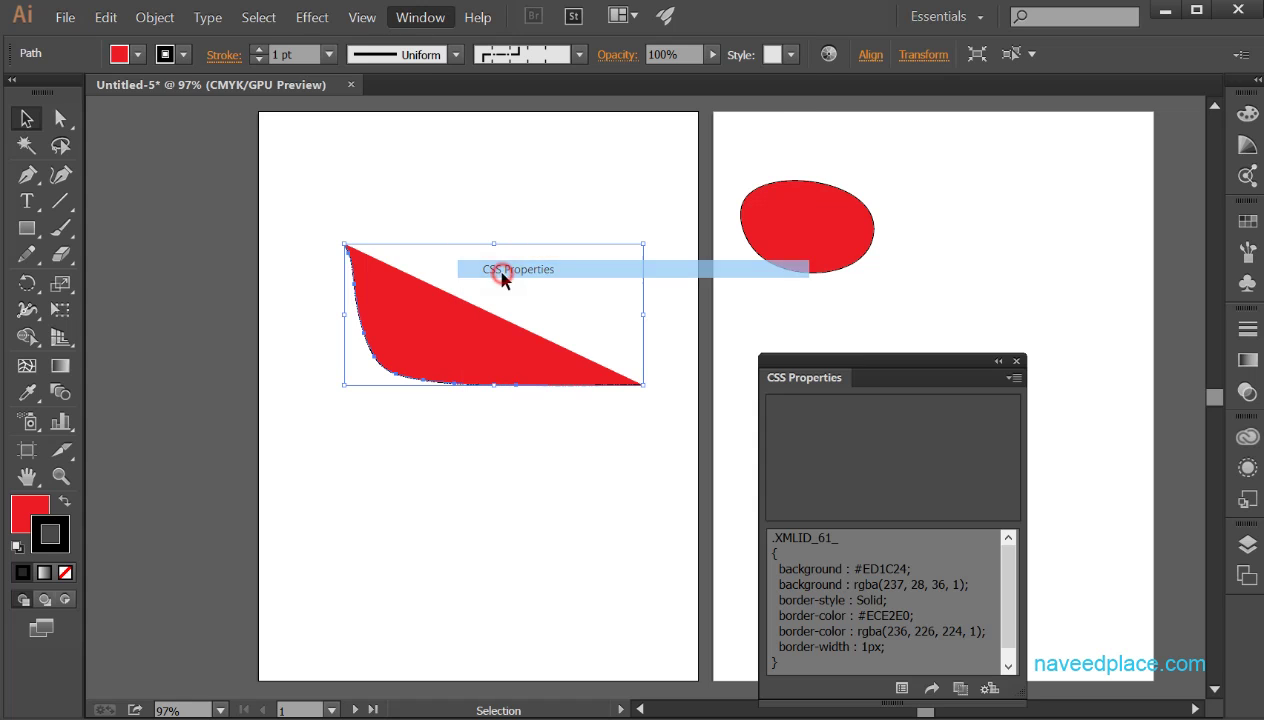
left_click_drag(862, 368, 862, 178)
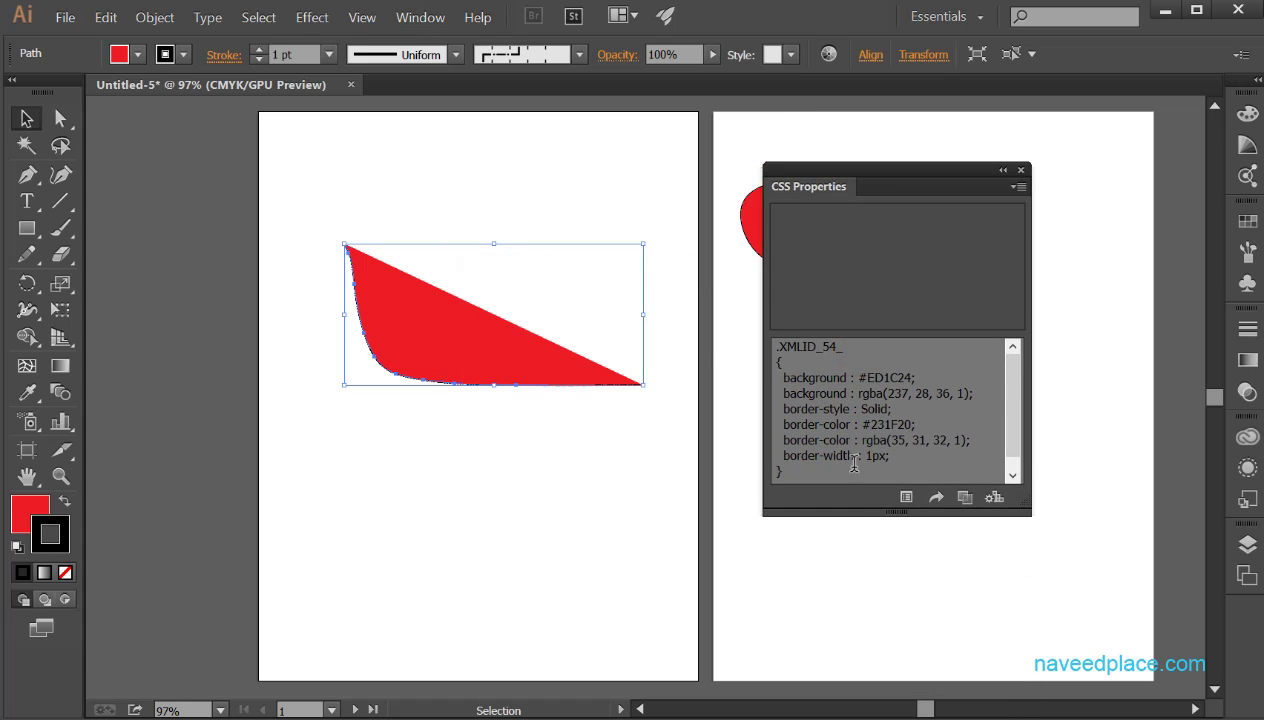
left_click_drag(806, 393, 890, 456)
left_click(796, 375)
left_click_drag(783, 377, 918, 378)
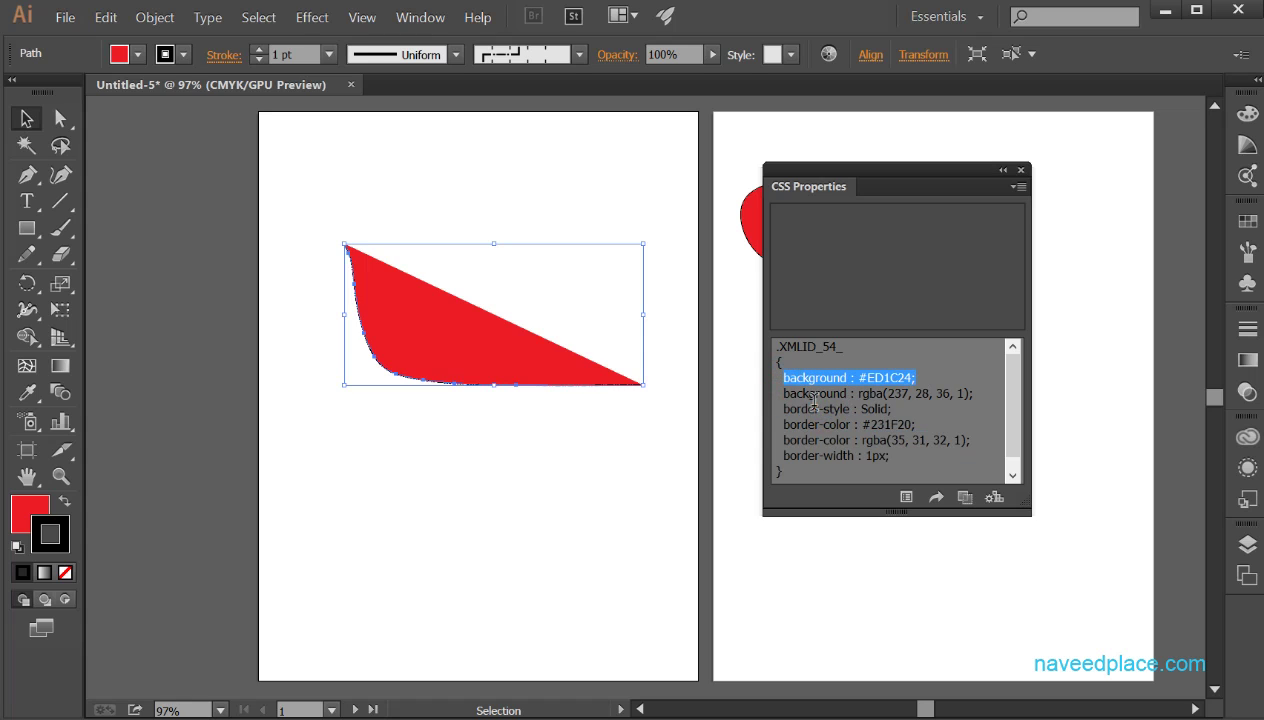
mouse_move(813, 401)
left_mouse_down()
mouse_move(905, 409)
mouse_move(875, 426)
mouse_move(783, 377)
mouse_move(912, 460)
mouse_move(800, 409)
mouse_move(815, 377)
left_mouse_up()
left_click(803, 370)
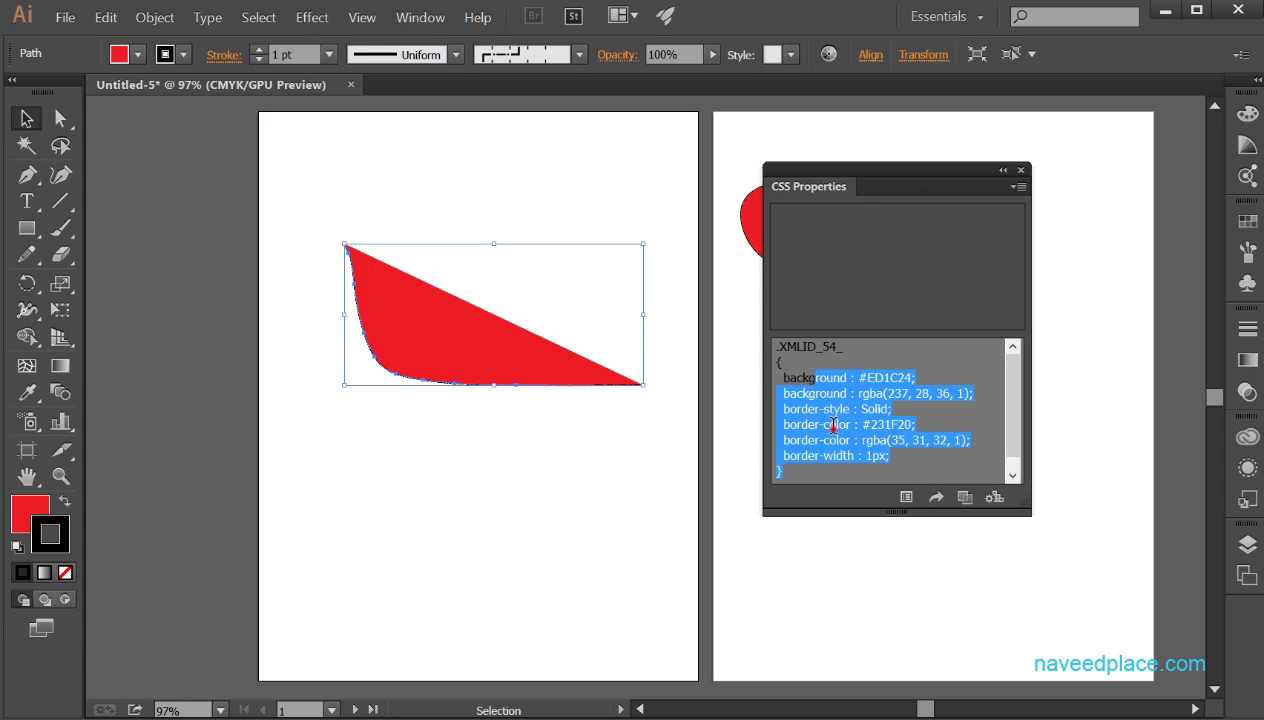
mouse_move(880, 457)
left_mouse_down()
mouse_move(779, 367)
mouse_move(880, 457)
mouse_move(905, 456)
left_mouse_up()
left_click(780, 376)
left_click(1021, 170)
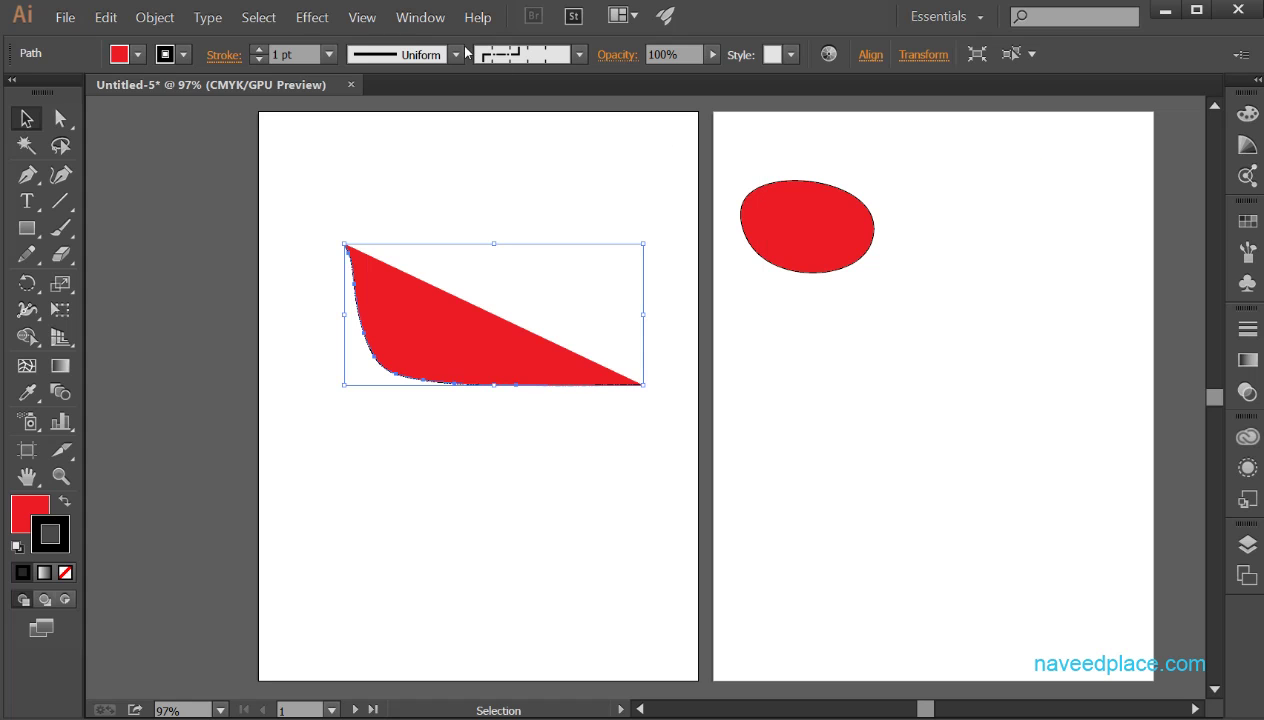
Step: Review Document Info (CMYK, U.S. Web Coated (SWOP) v2, 612 x 792 pt artboards), then close it
left_click(397, 20)
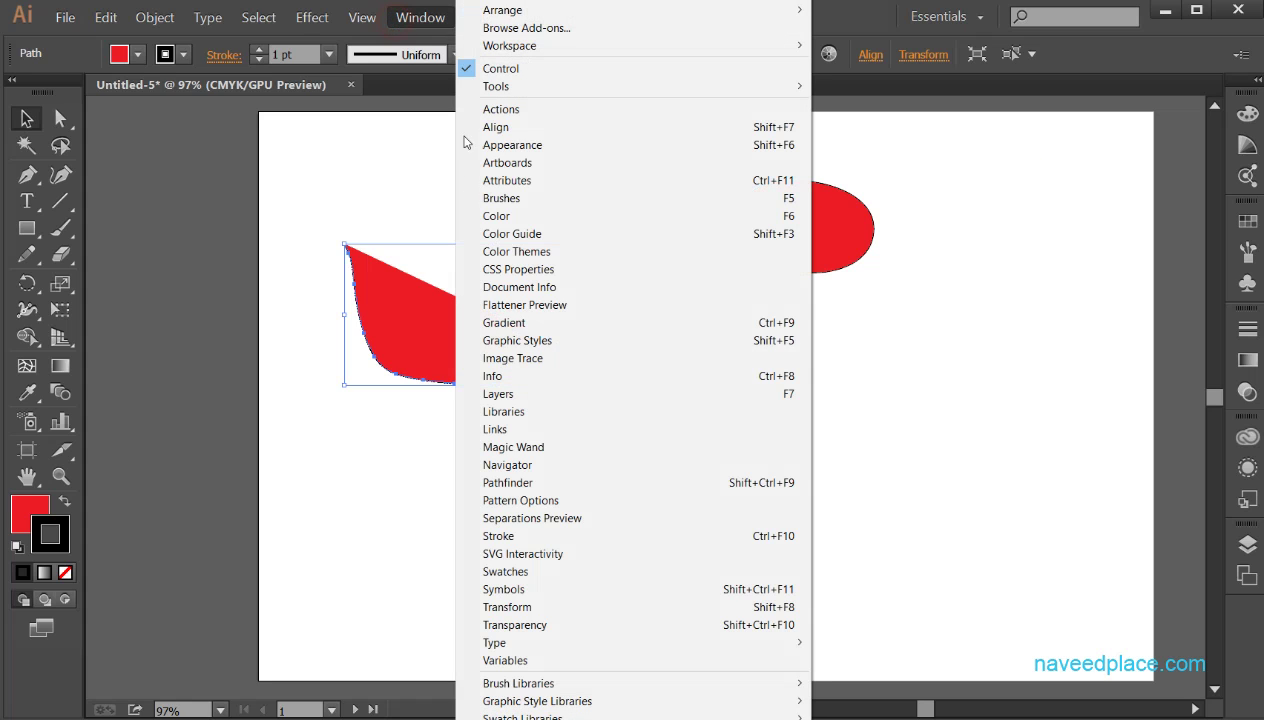
left_click(575, 290)
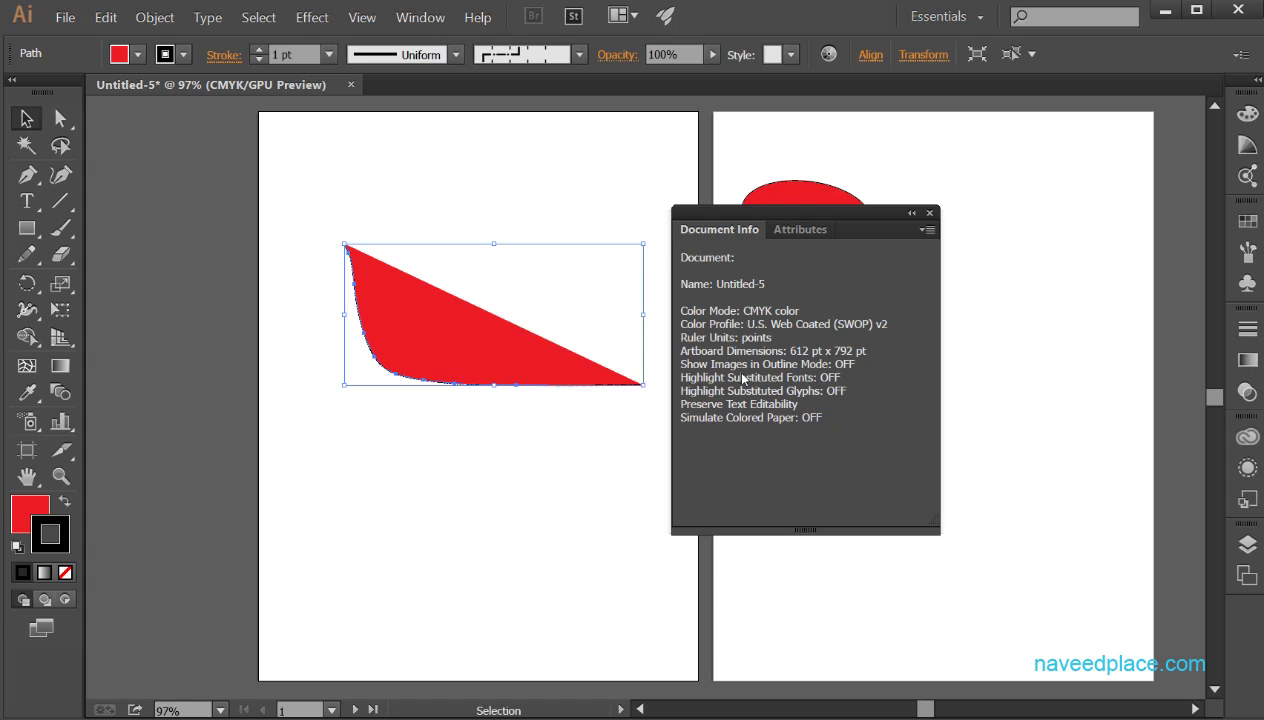
left_click(929, 213)
left_click(418, 18)
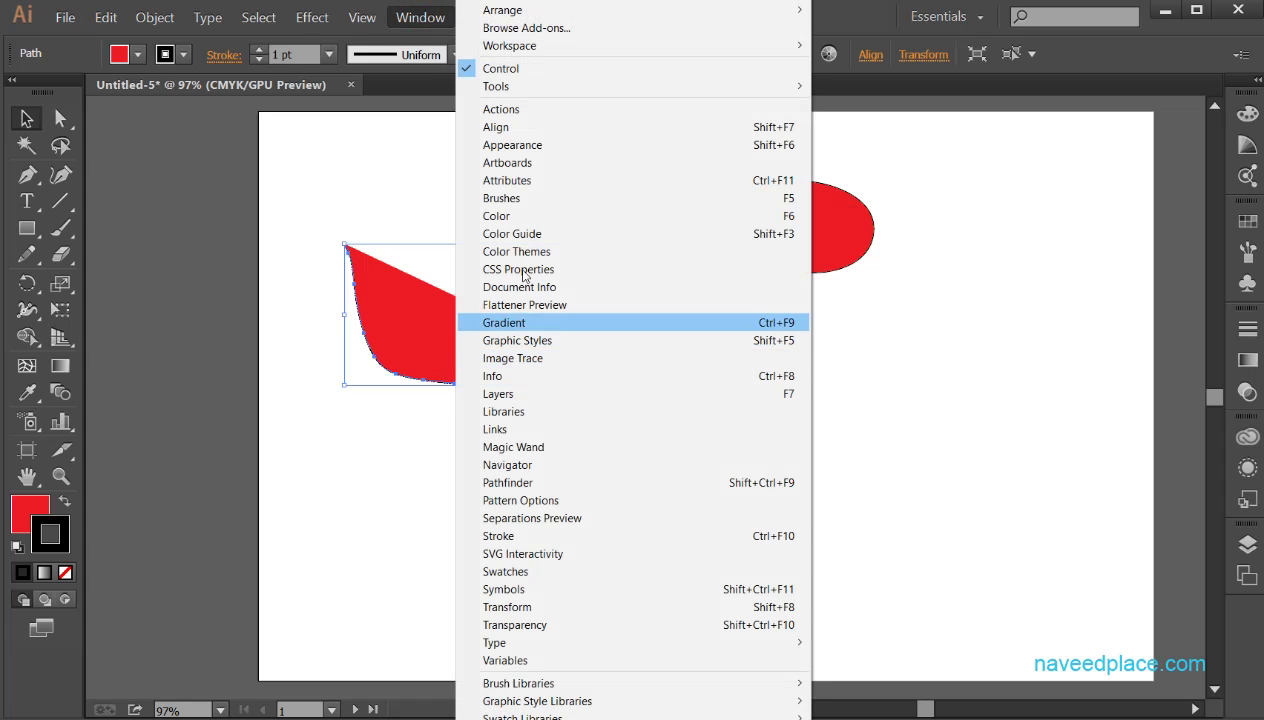